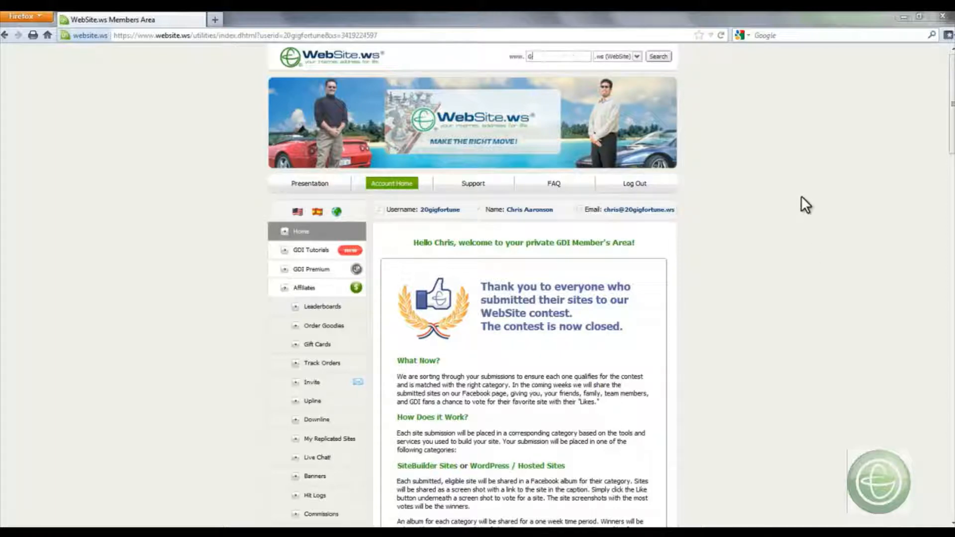
- Open the website builder from the members area and start creating a new page
type("omains")
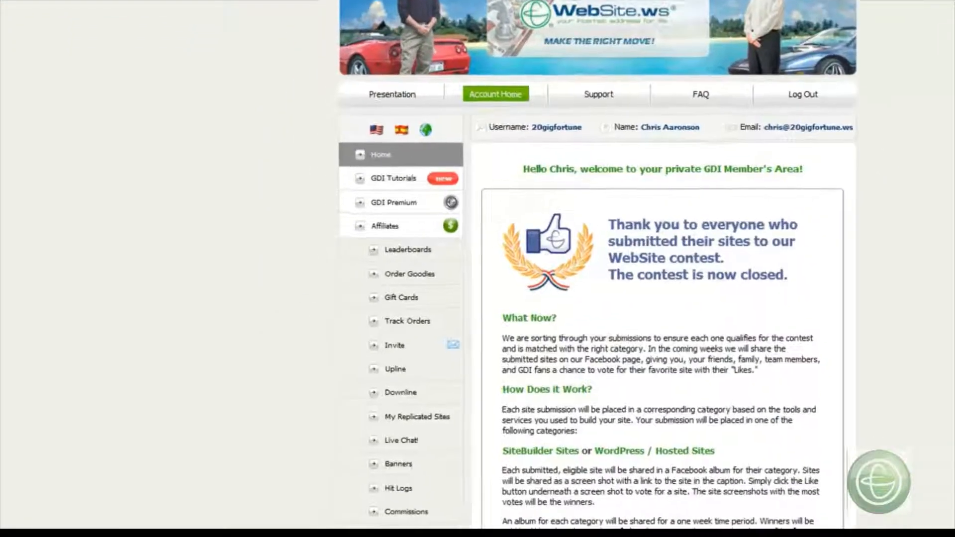
scroll(801, 195, "down", 3)
scroll(592, 264, "down", 3)
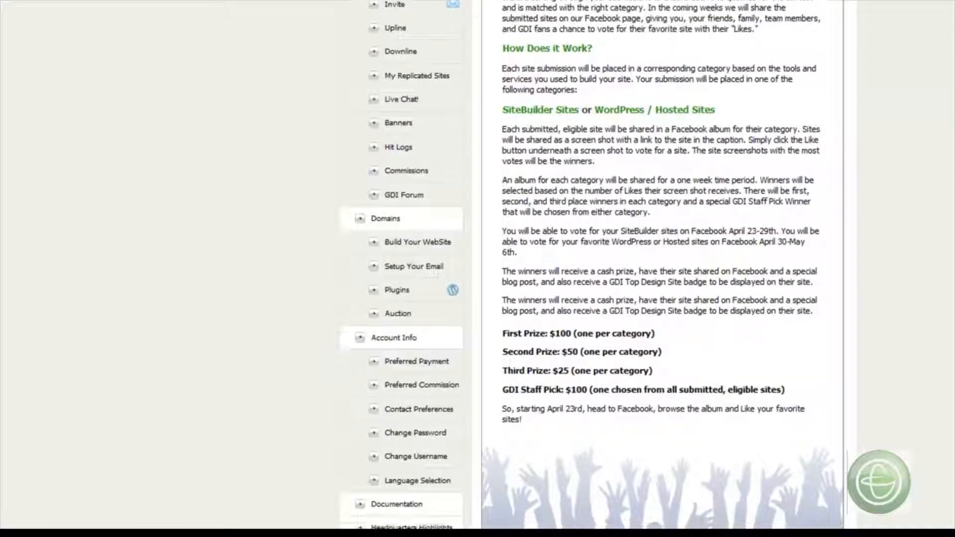
left_click(422, 244)
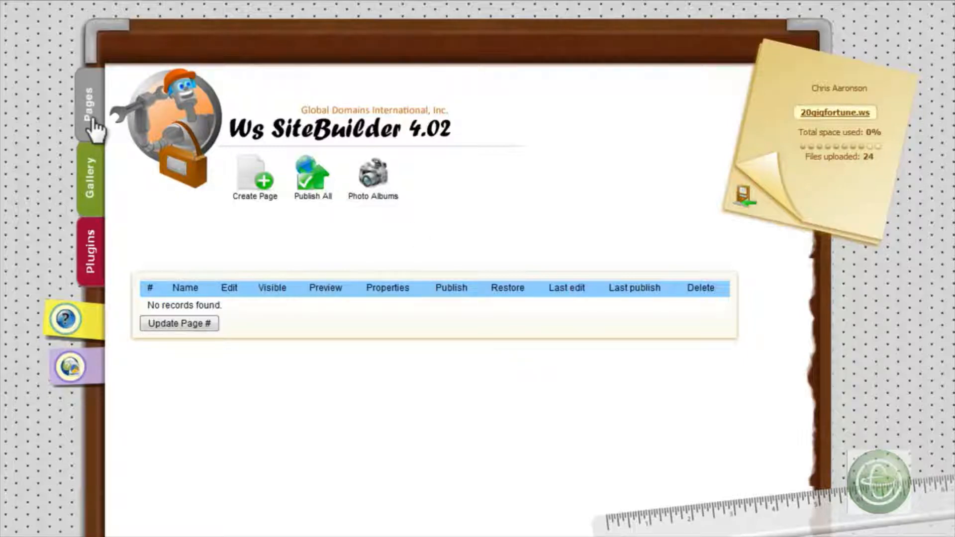
left_click(249, 180)
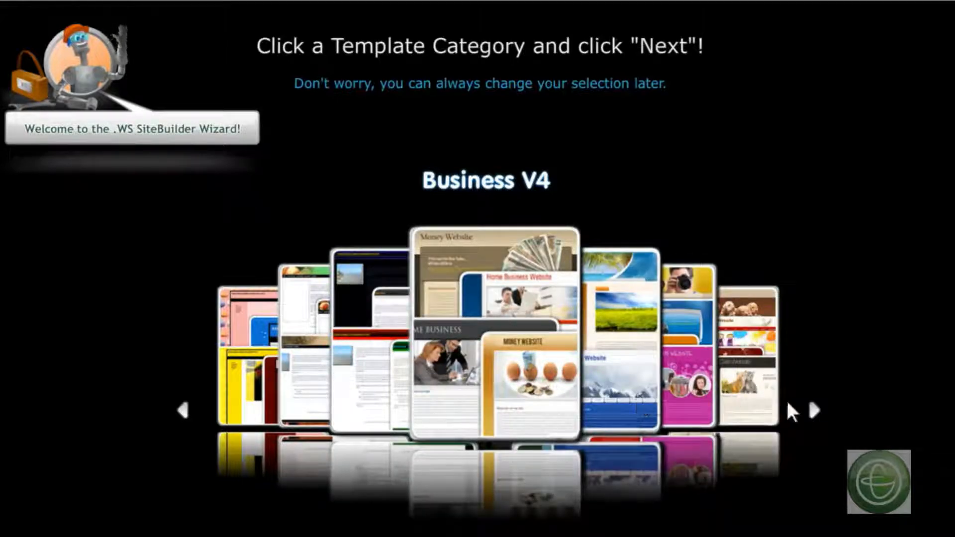
- Browse the template categories and choose the banknote-themed page template from Business V4
left_click(813, 409)
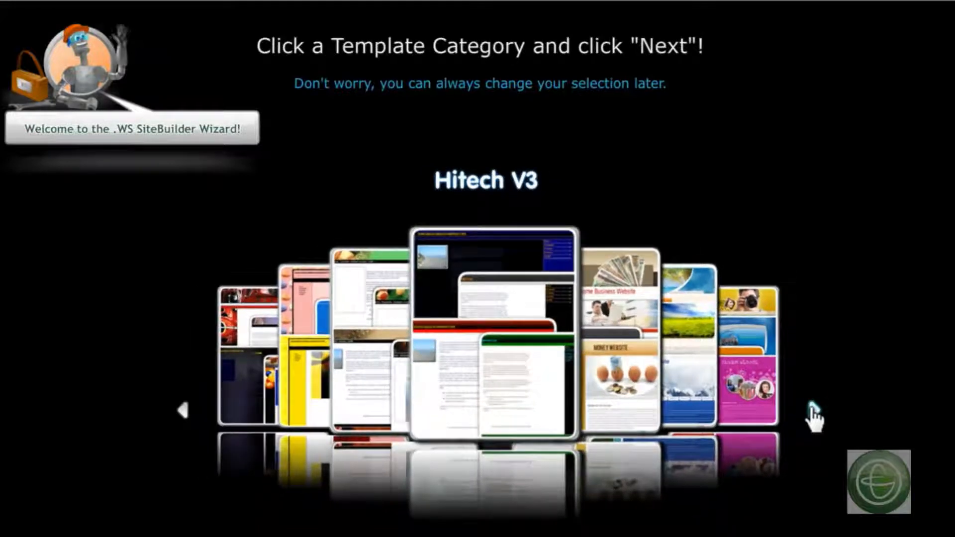
left_click(812, 409)
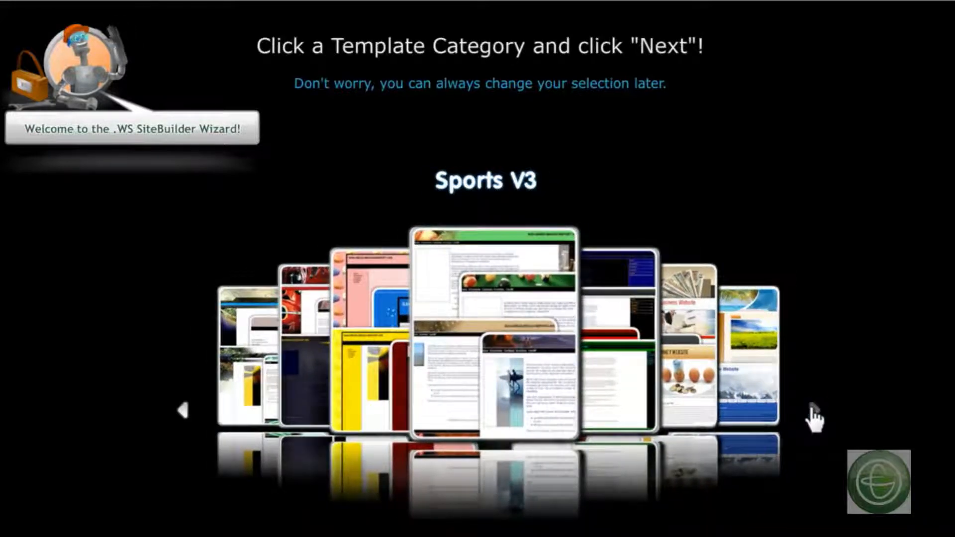
left_click(813, 409)
left_click(813, 409)
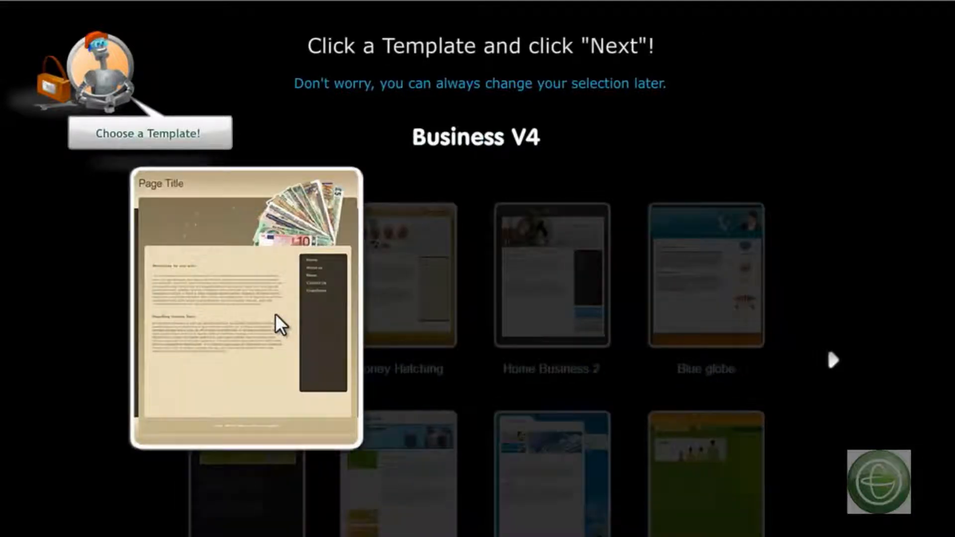
left_click(277, 321)
left_click(868, 524)
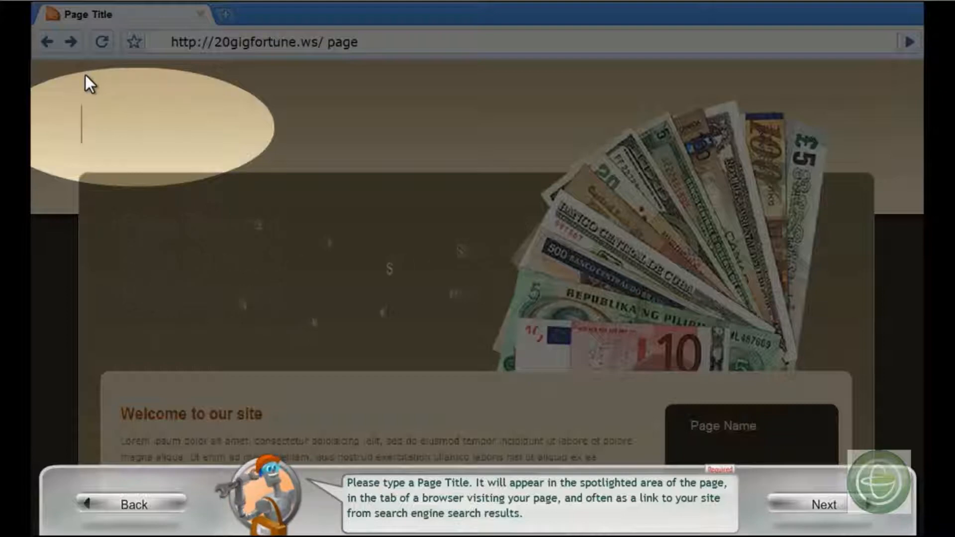
- Title the page with the owner's first name in the possessive followed by "GDI", and name the page "Main Page"
type("Ni")
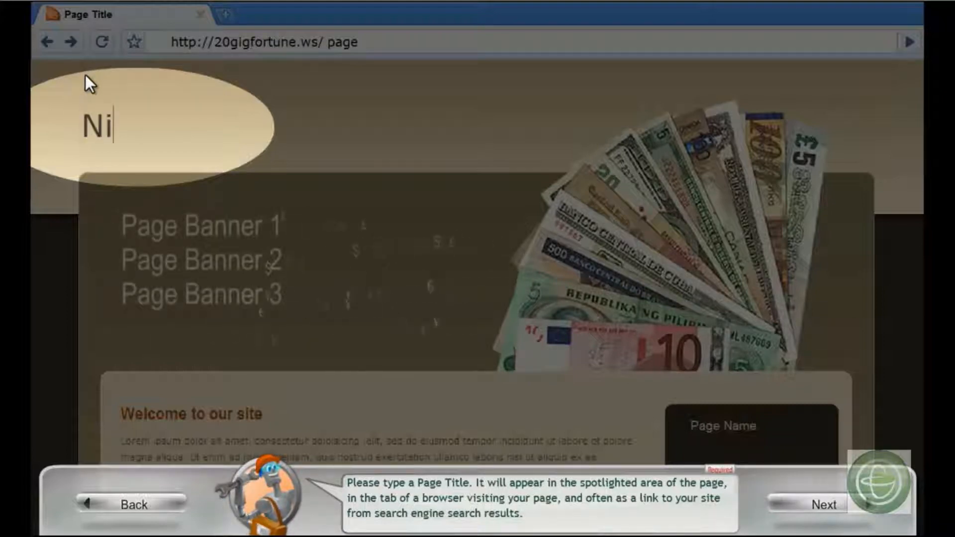
type("cole's GDI")
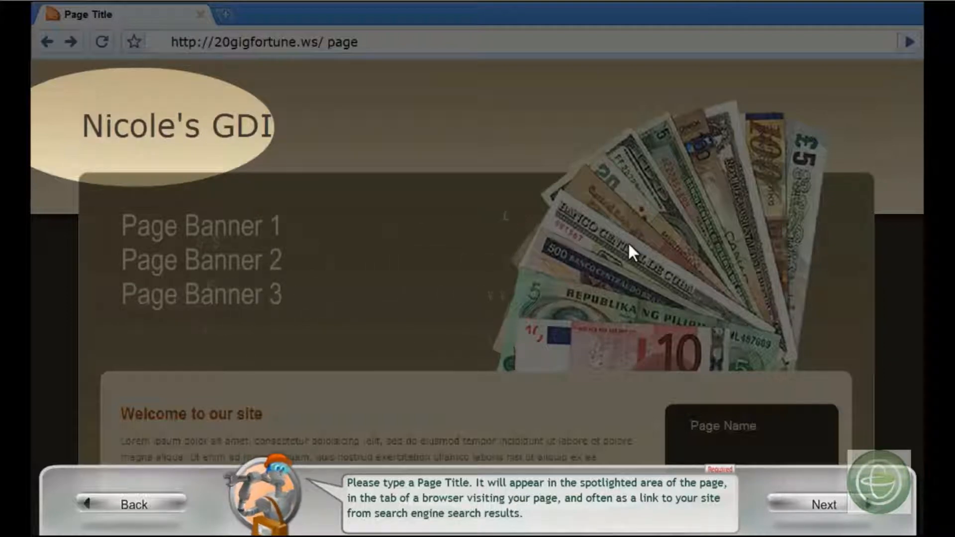
left_click(818, 503)
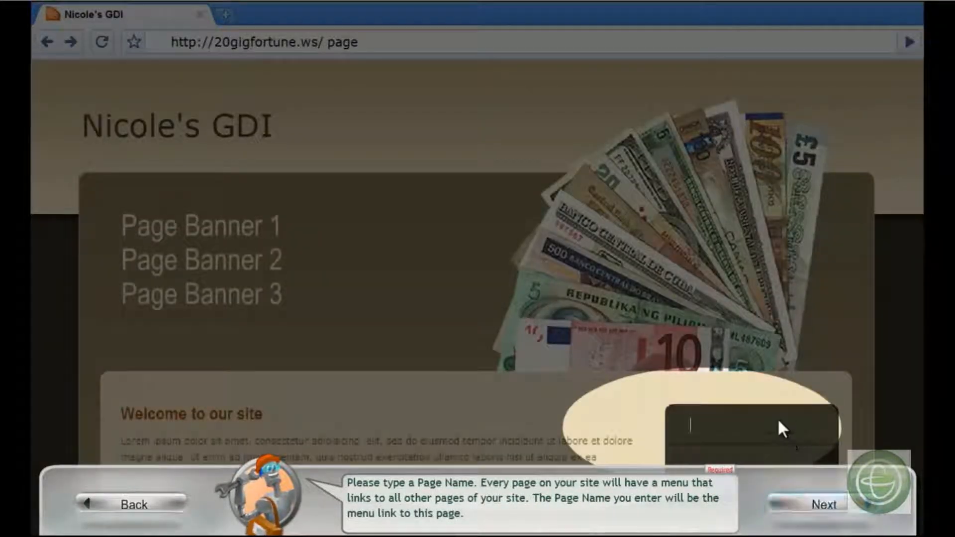
type("Main")
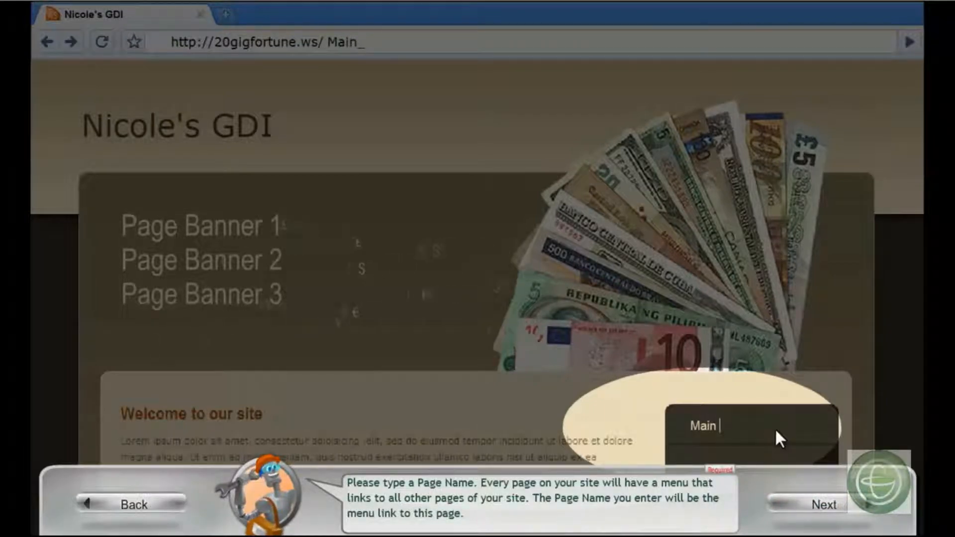
type(" Page")
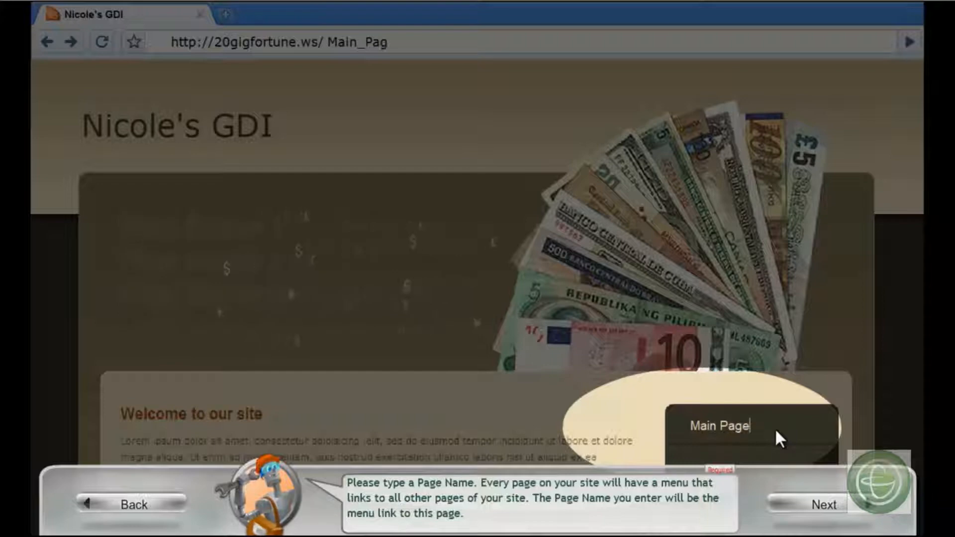
left_click(826, 506)
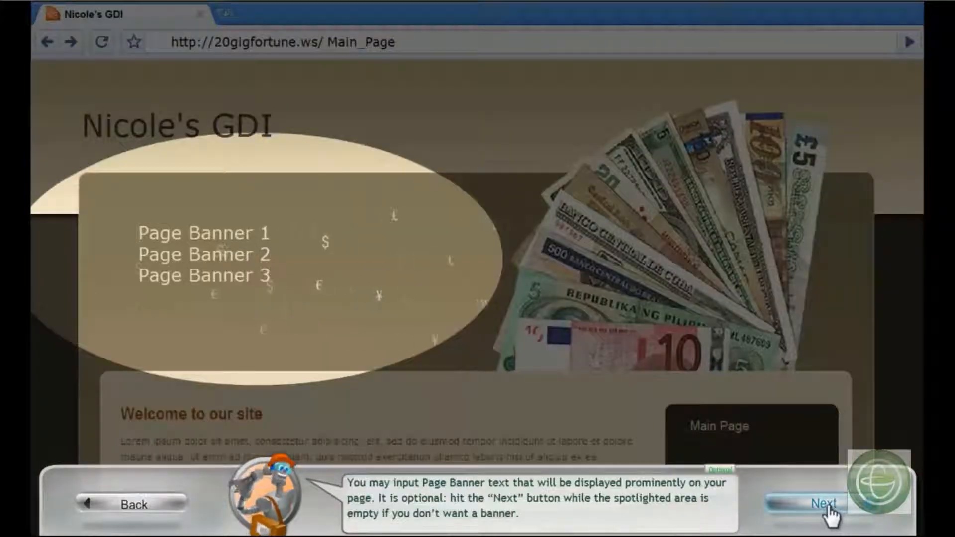
- Enter banner text welcoming visitors to the owner's "GDI Page!", check the page name, and re-enter the same banner text
type("Welcome to Nicole's GDI Page!")
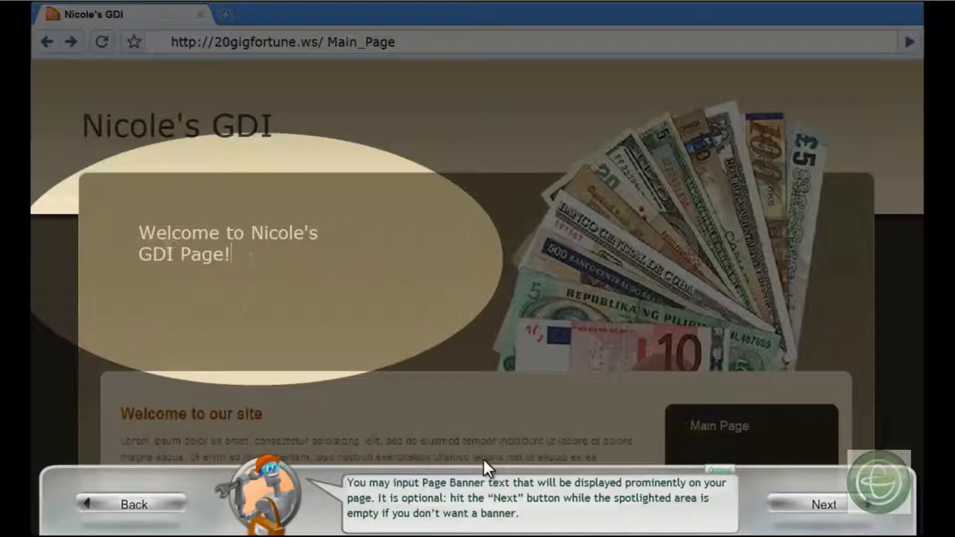
left_click(143, 515)
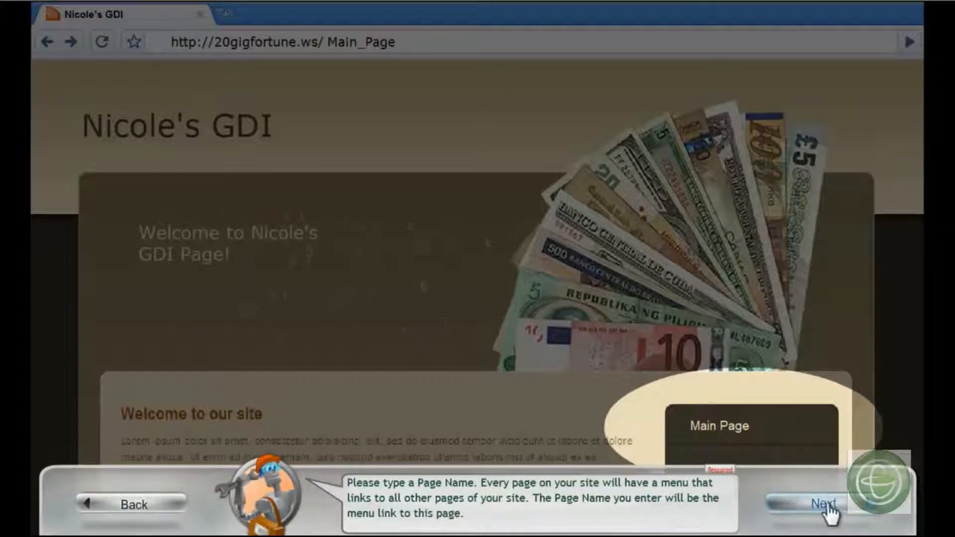
left_click(825, 507)
key("ctrl+a")
key("BackSpace")
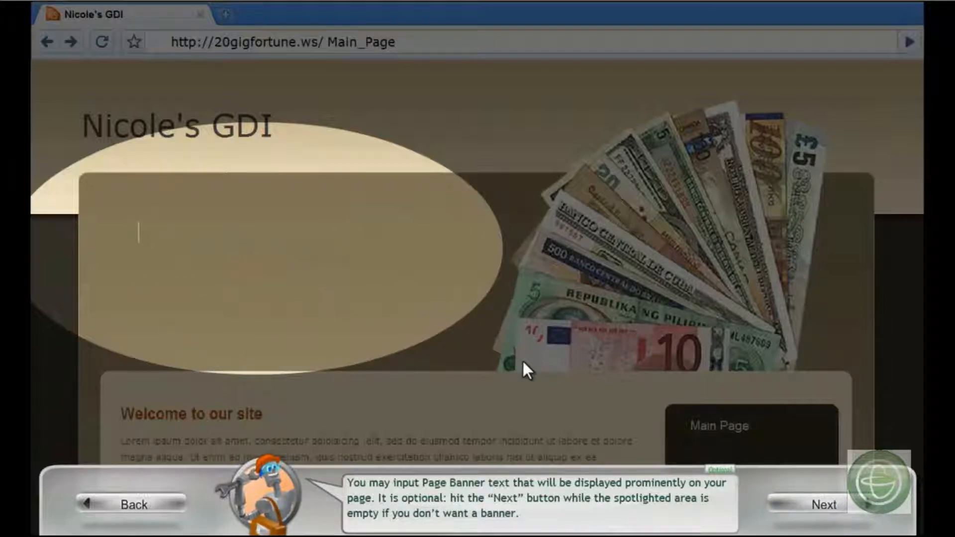
type("Welcome to Nicole's GDI Page!")
left_click(832, 506)
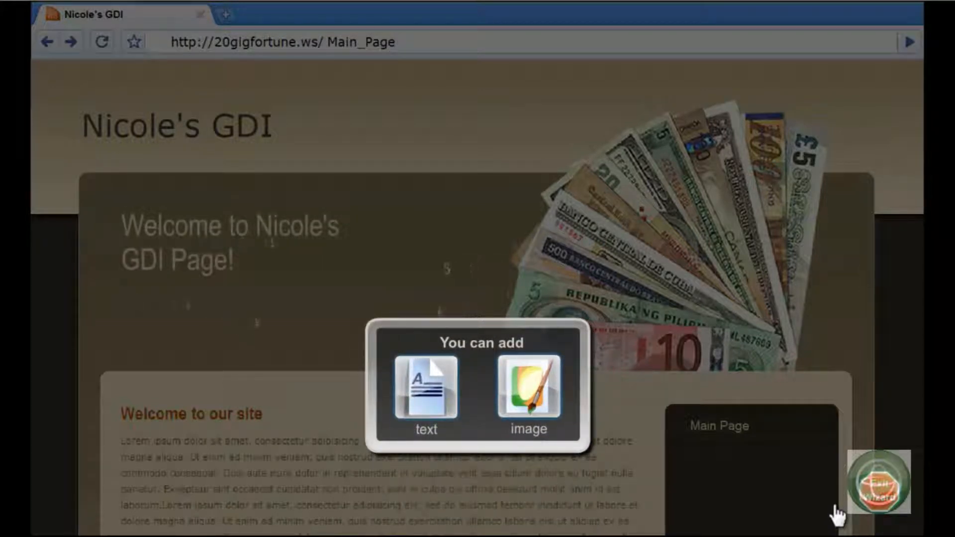
- Add a text block to the page containing the copied lorem ipsum paragraphs
left_click(427, 388)
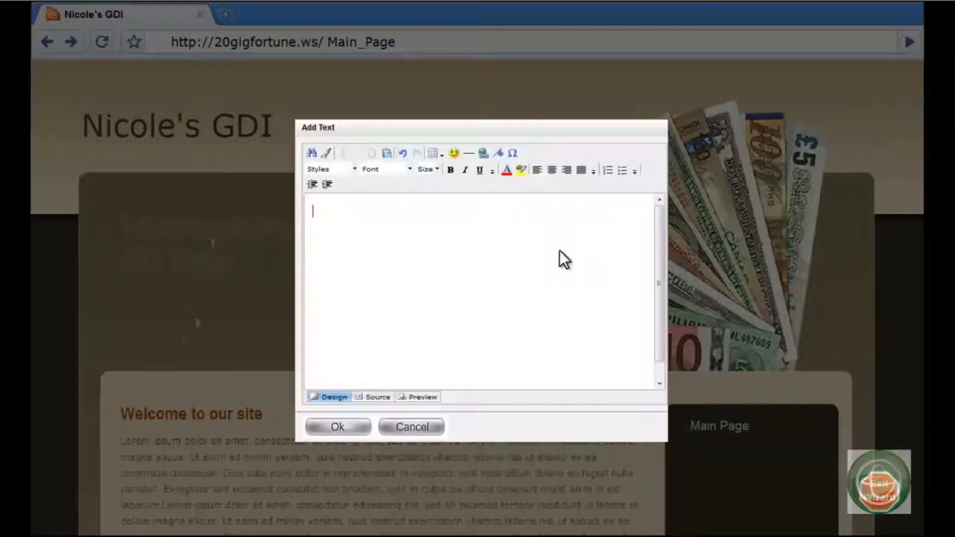
key("ctrl+v")
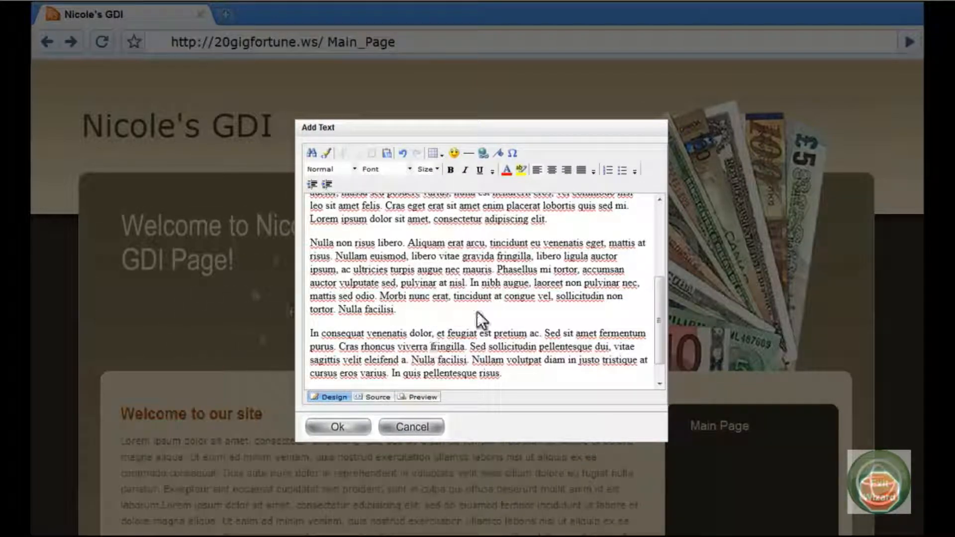
left_click(409, 169)
left_click(409, 169)
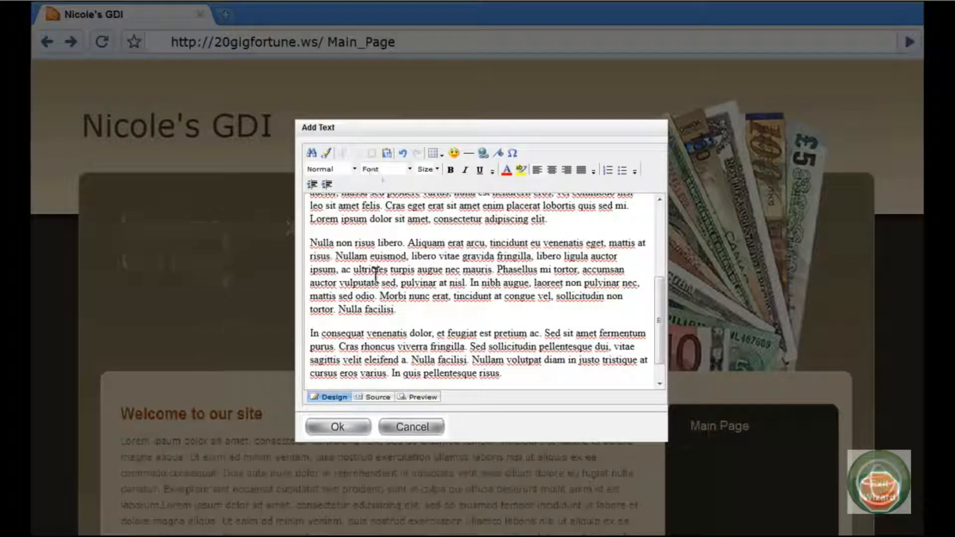
left_click(338, 428)
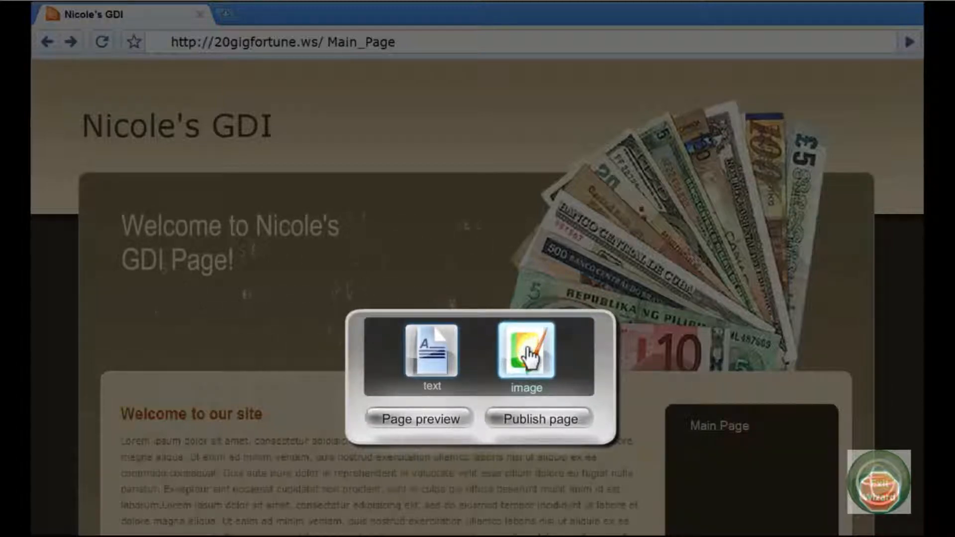
- Add an image to the page by uploading the green "Ask Questions" picture
left_click(528, 348)
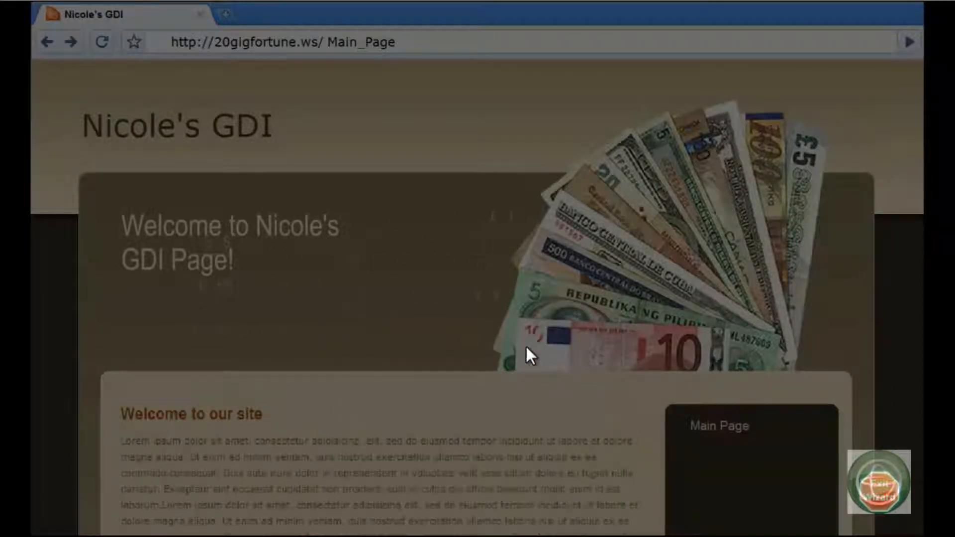
left_click(507, 396)
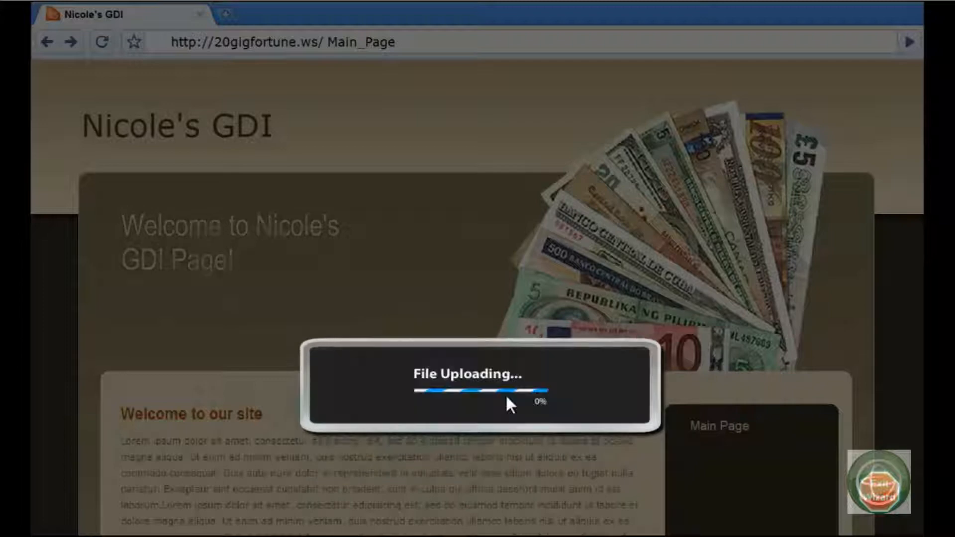
double_click(55, 125)
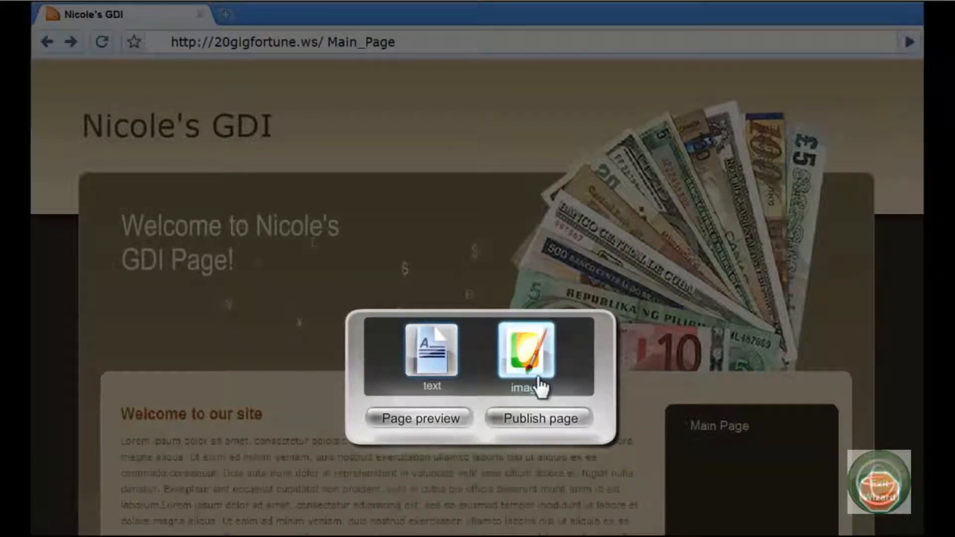
- Preview the assembled page with its banner, text and image, and publish it
left_click(451, 418)
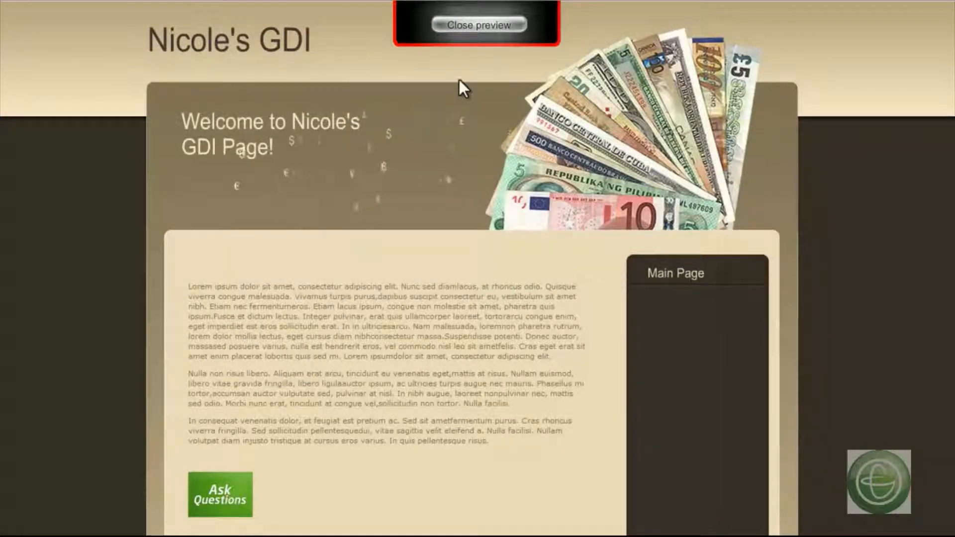
left_click(464, 25)
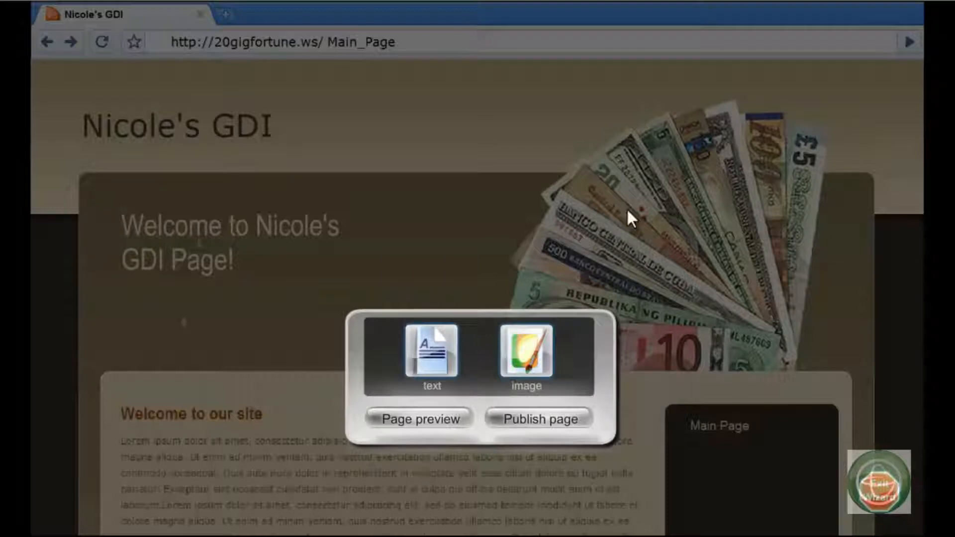
left_click(548, 420)
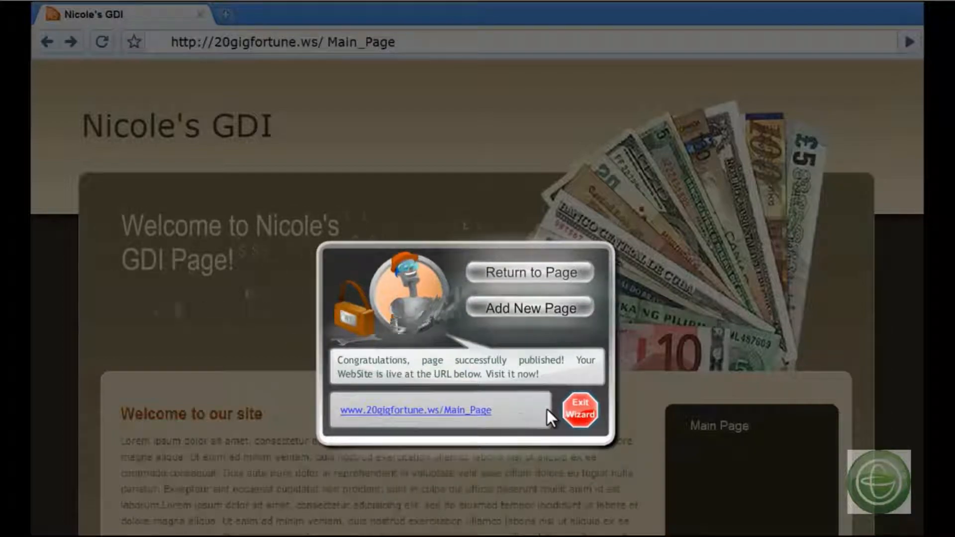
- Visit the published Main_Page address, examine the live page's banner, text and image, and close it again
left_click(461, 410)
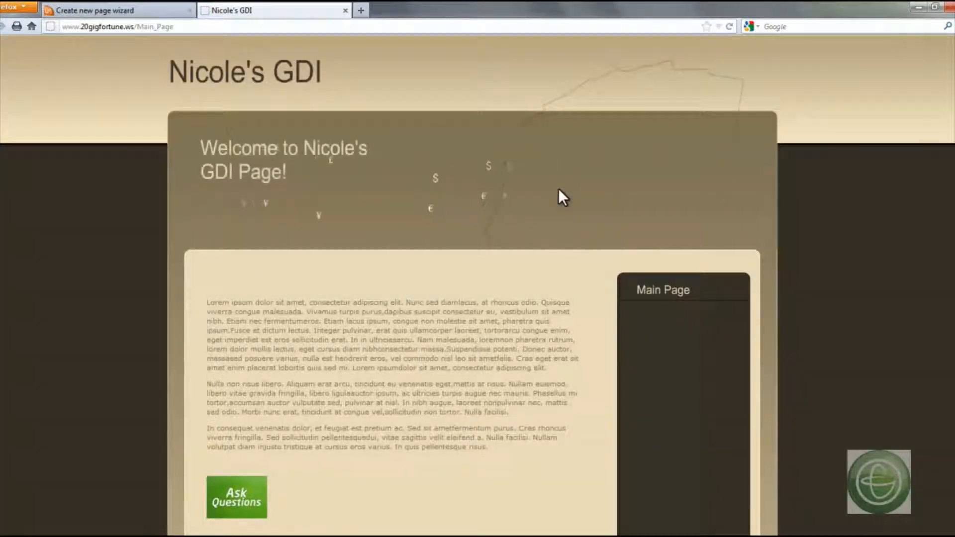
scroll(558, 188, "down", 5)
scroll(572, 199, "down", 4)
scroll(576, 203, "up", 5)
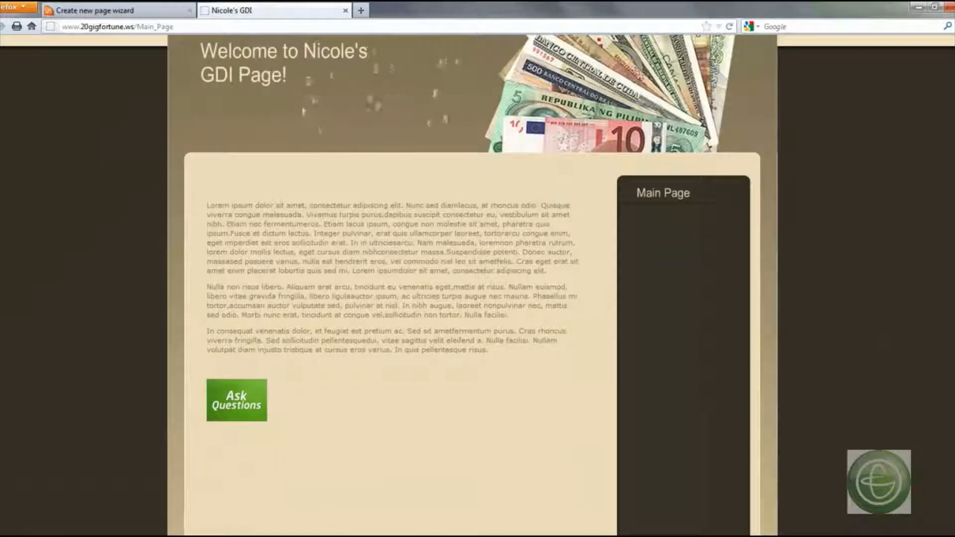
left_click(346, 10)
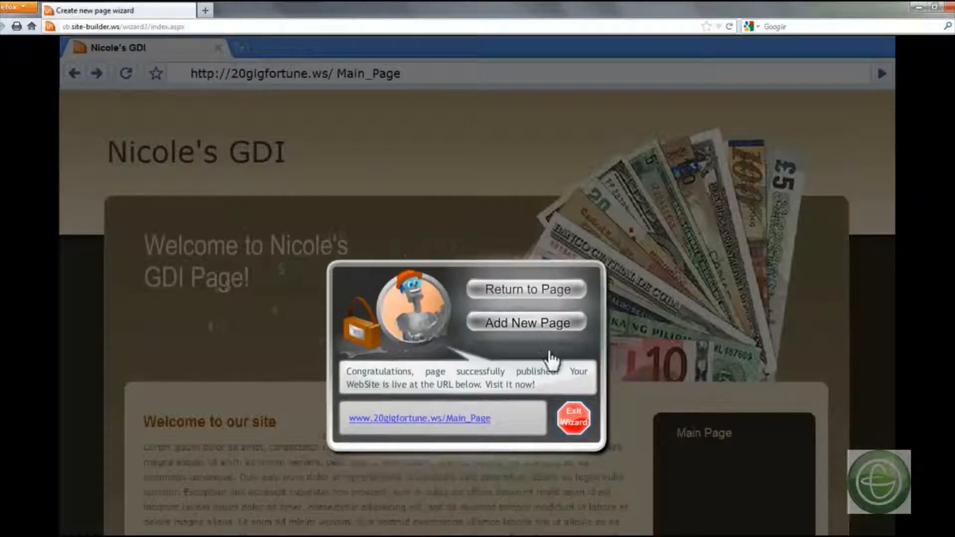
- Exit the page wizard and continue to the Page Manager
left_click(573, 418)
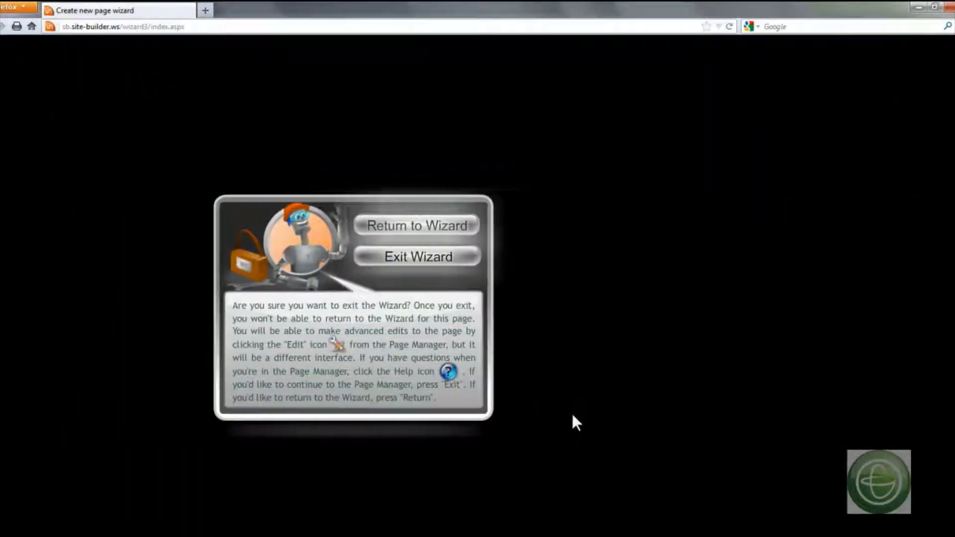
left_click(566, 269)
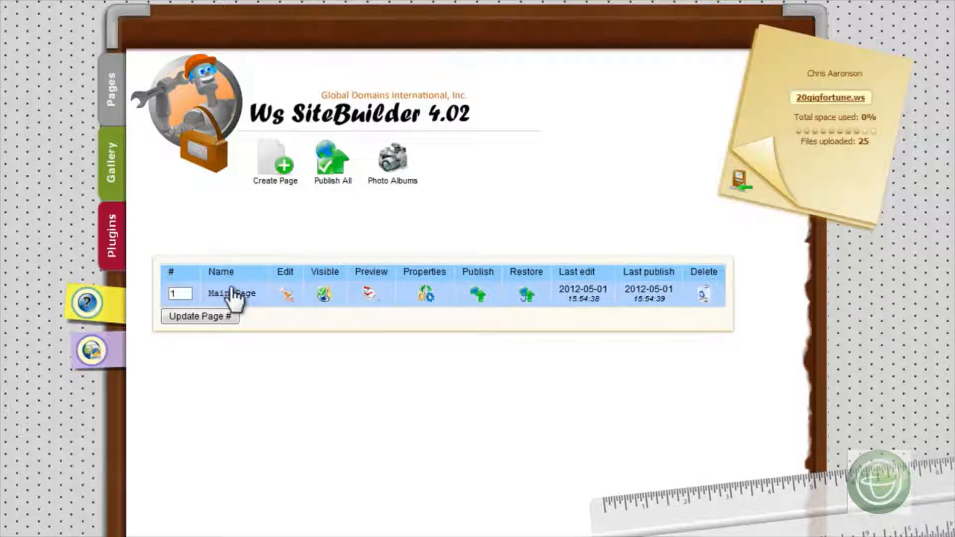
- Open Main Page for editing and view its lorem ipsum block in the text editor, closing the editor without changes
left_click(287, 296)
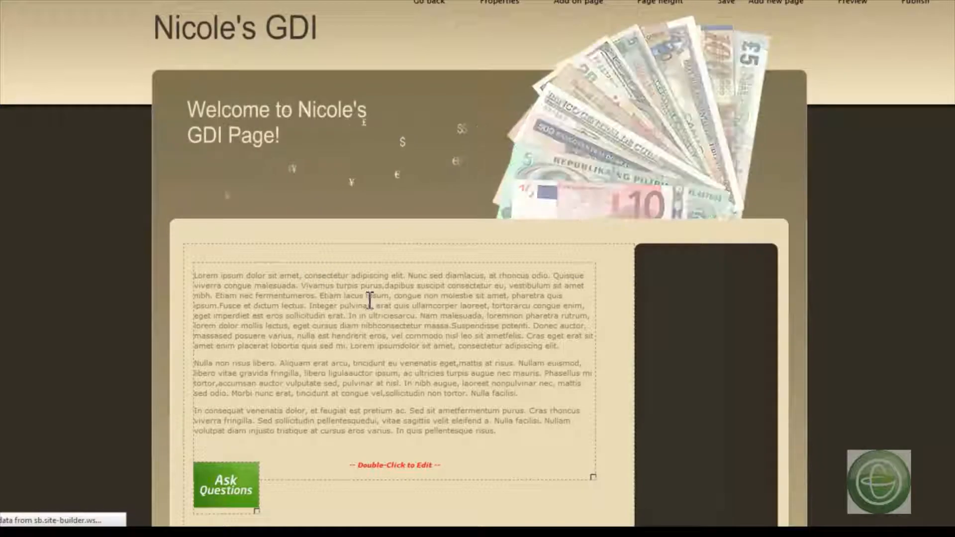
double_click(396, 460)
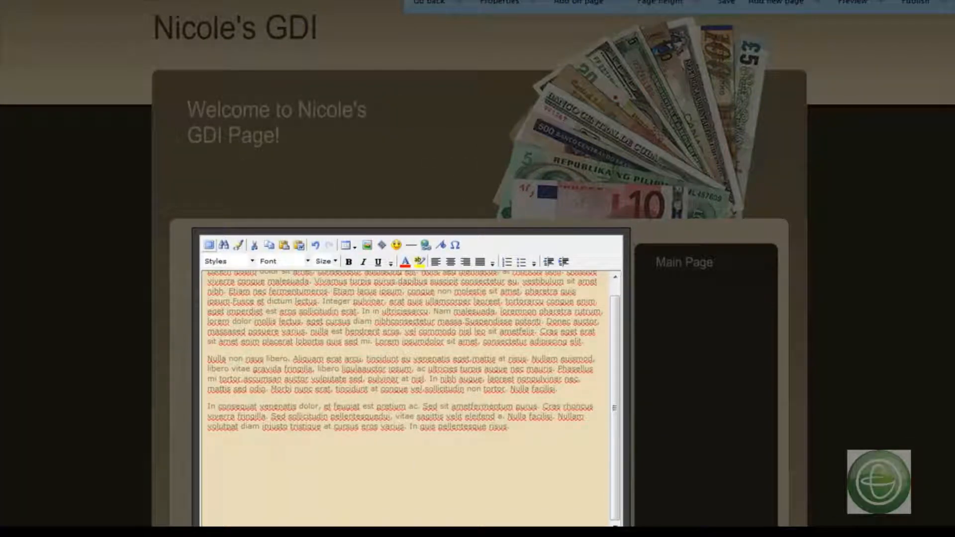
scroll(795, 248, "down", 4)
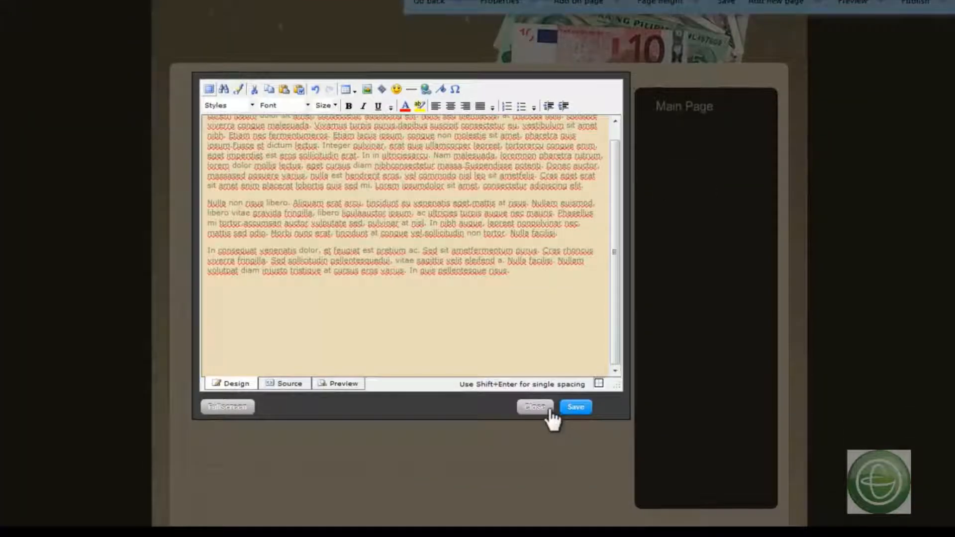
left_click(548, 408)
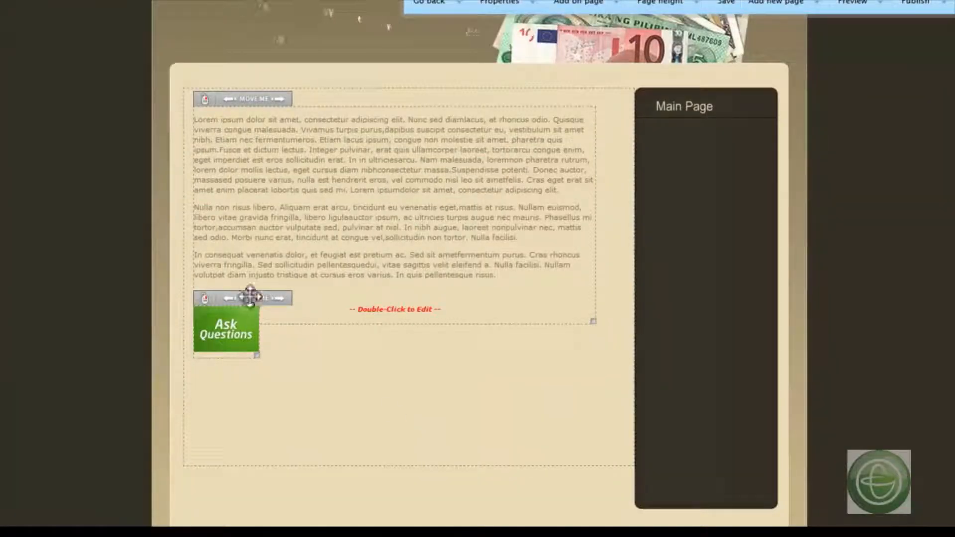
- Move the Ask Questions image to the text block's lower-right corner and shift the text block slightly left within the content area
left_click_drag(249, 296, 604, 327)
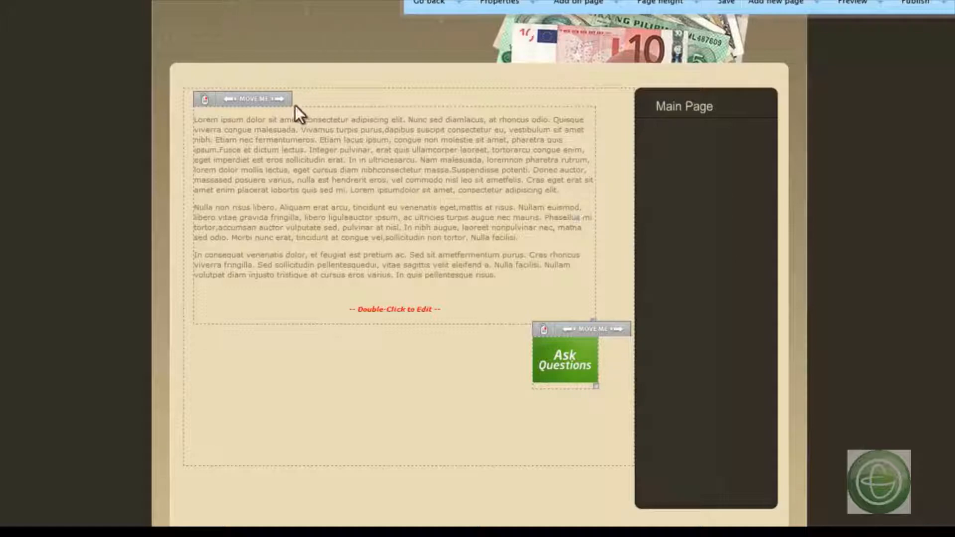
left_click_drag(279, 97, 260, 76)
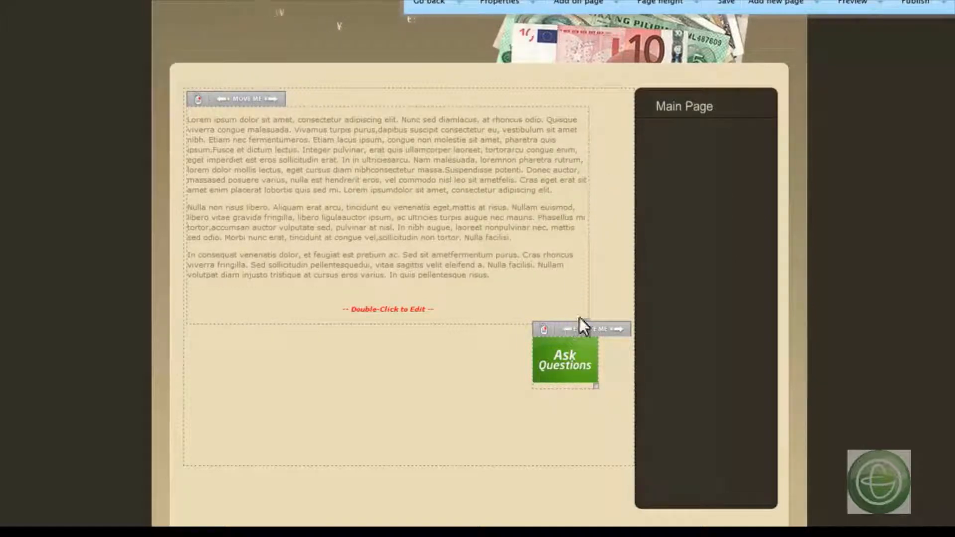
left_click_drag(581, 327, 562, 279)
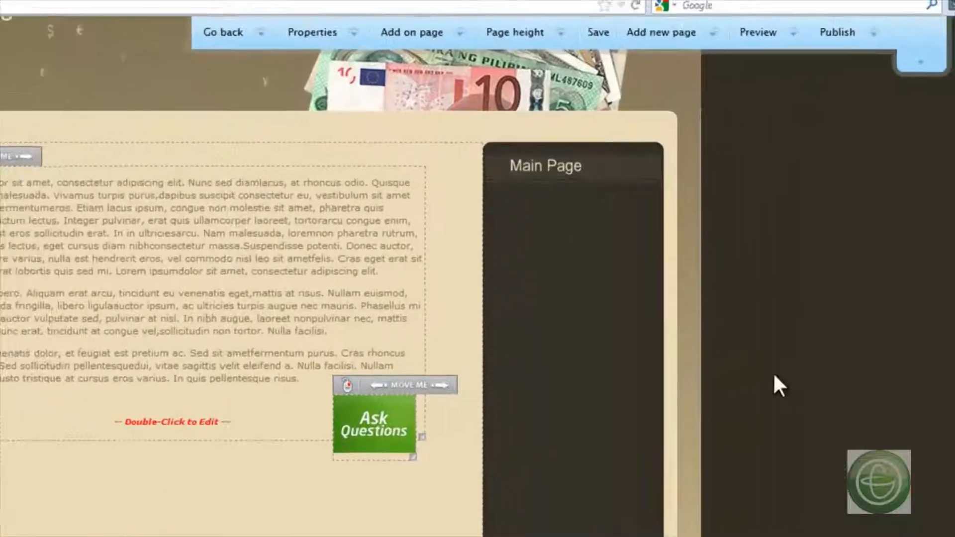
- Browse the page templates in the General, Health and Basic categories and close the template selection without choosing one
scroll(758, 390, "up", 5)
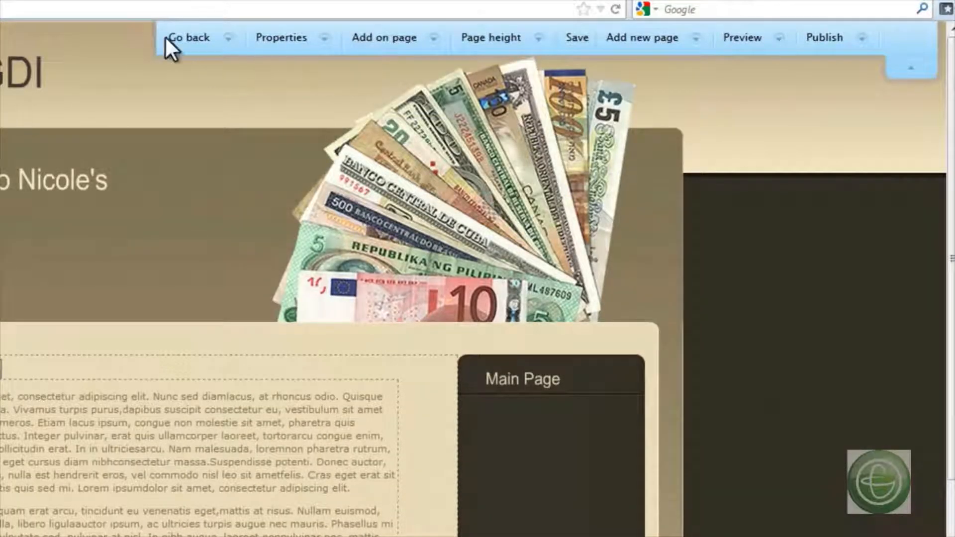
left_click(223, 50)
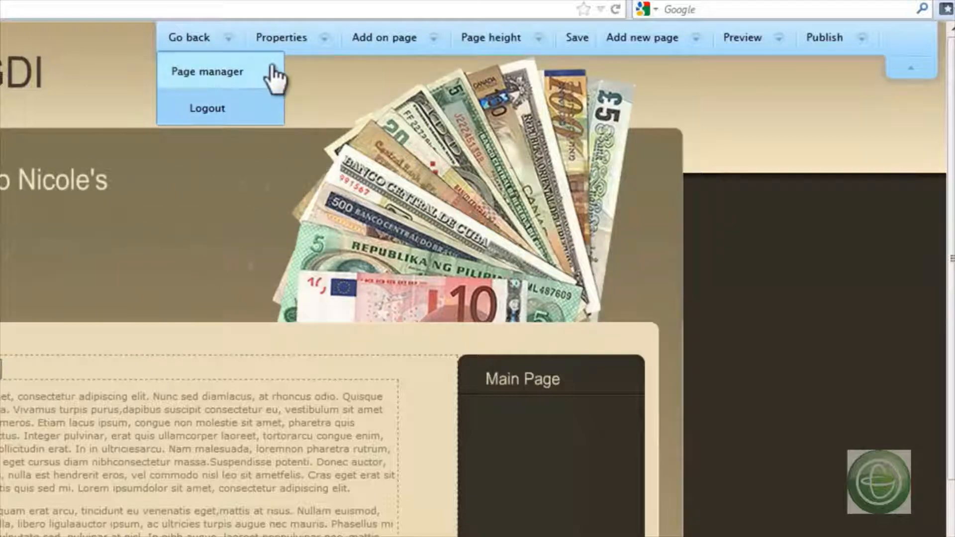
left_click(320, 43)
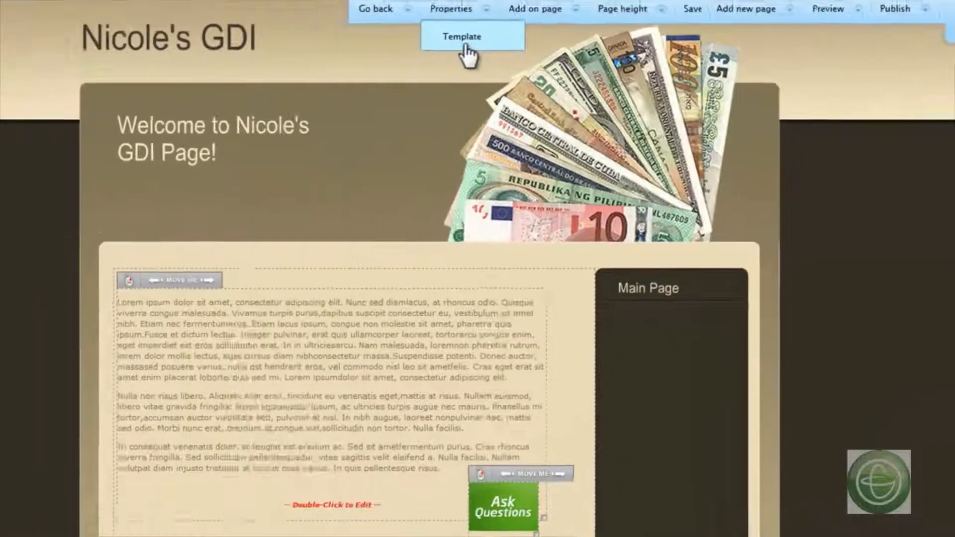
left_click(315, 69)
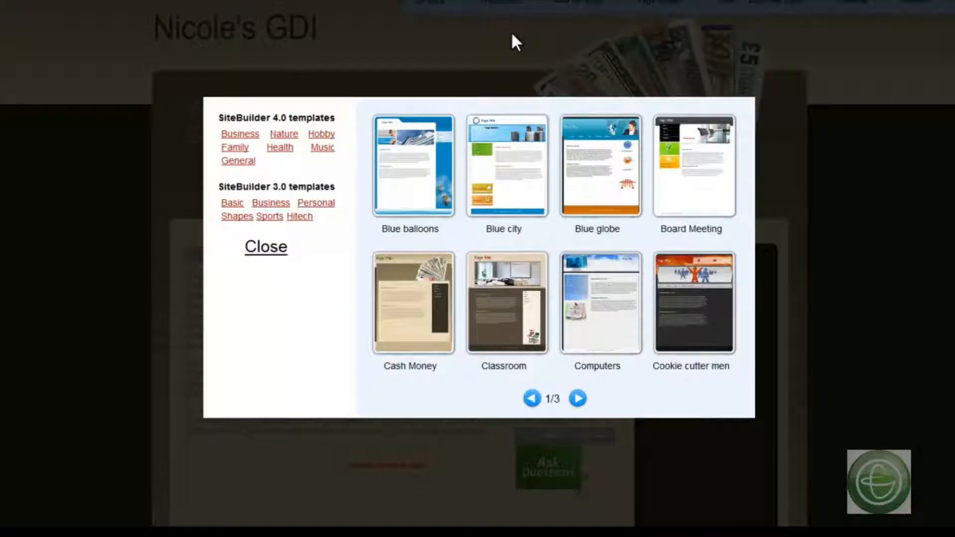
left_click(239, 162)
left_click(280, 147)
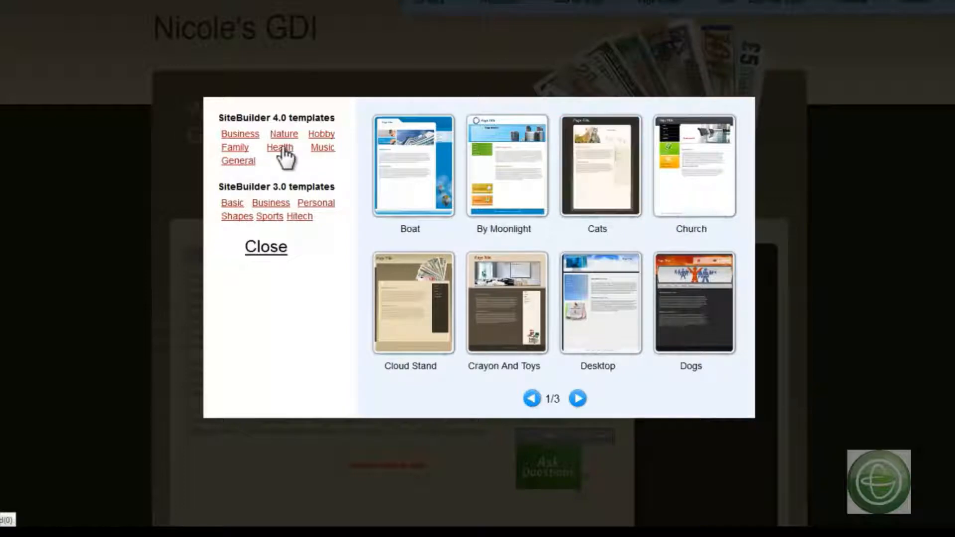
left_click(232, 204)
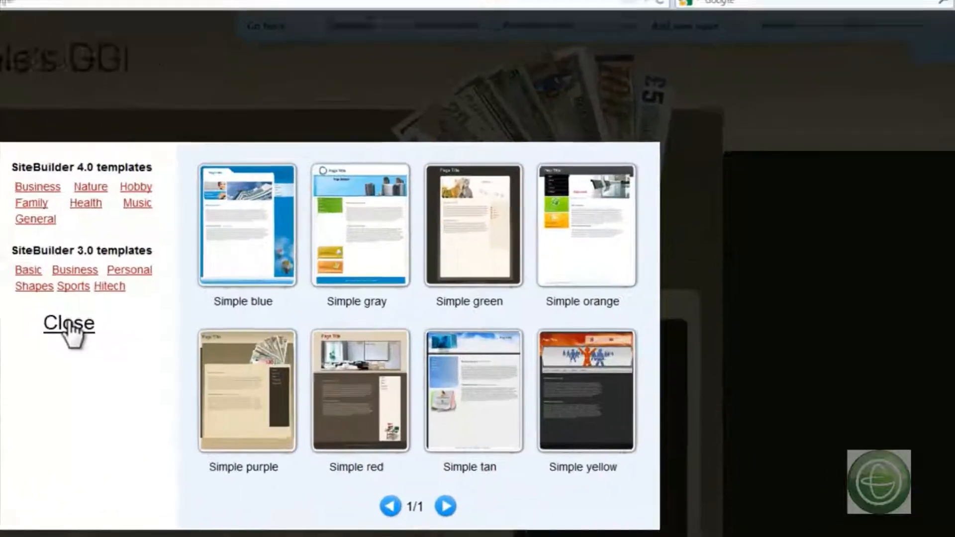
left_click(255, 253)
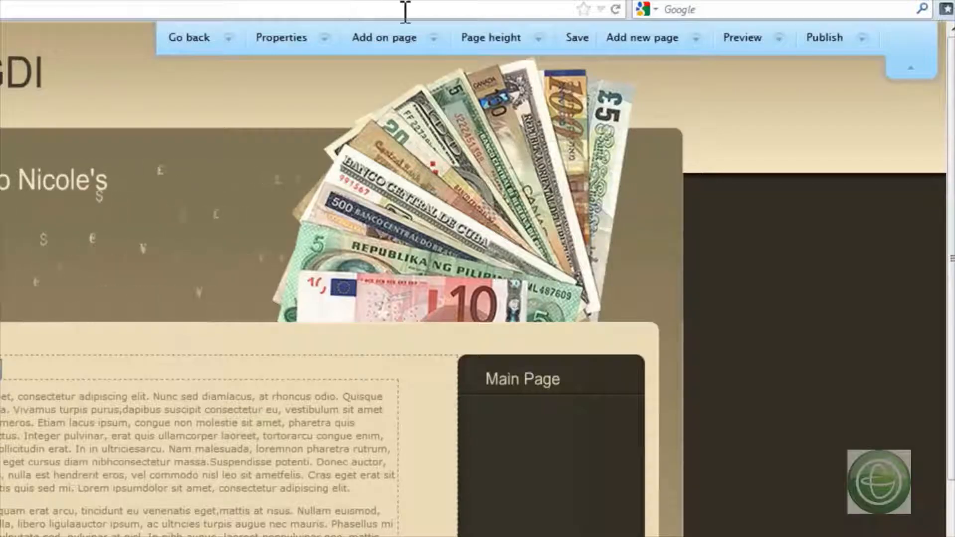
- Add a new text block containing the copied lorem ipsum paragraphs and place it below the first text block
left_click(429, 39)
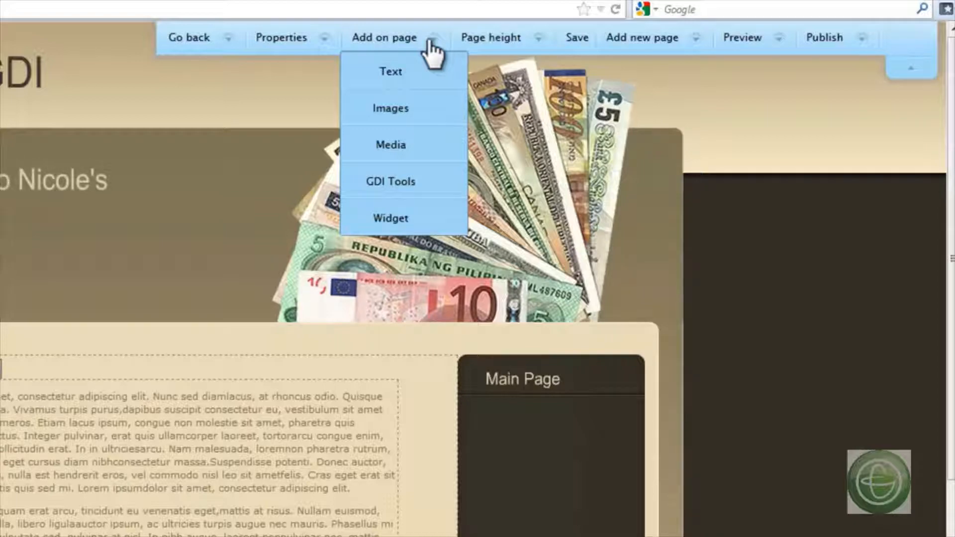
scroll(405, 70, "down", 3)
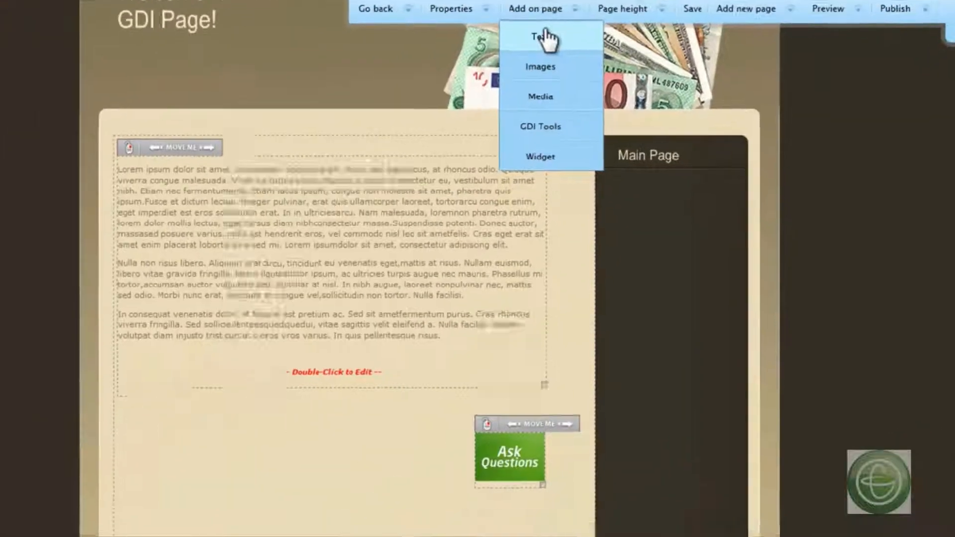
left_click(547, 37)
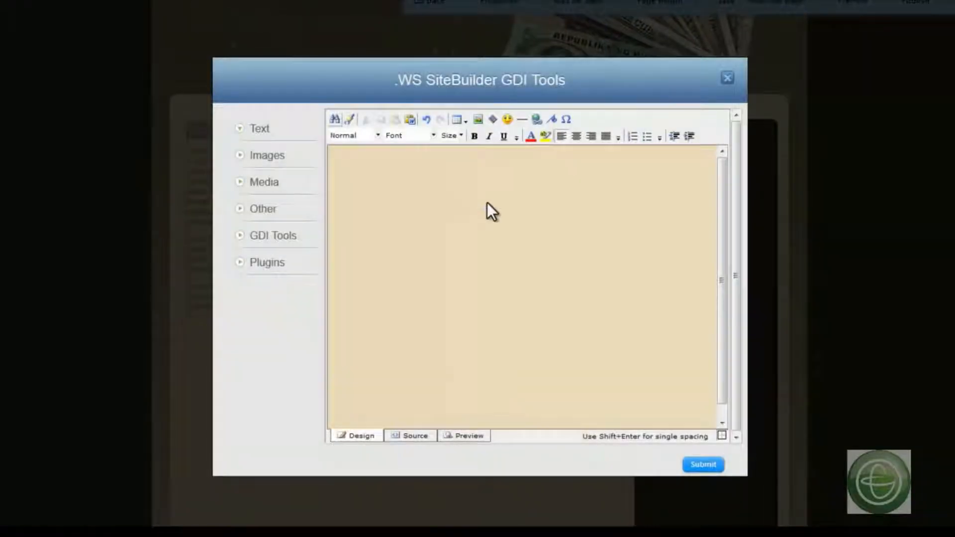
key("ctrl+v")
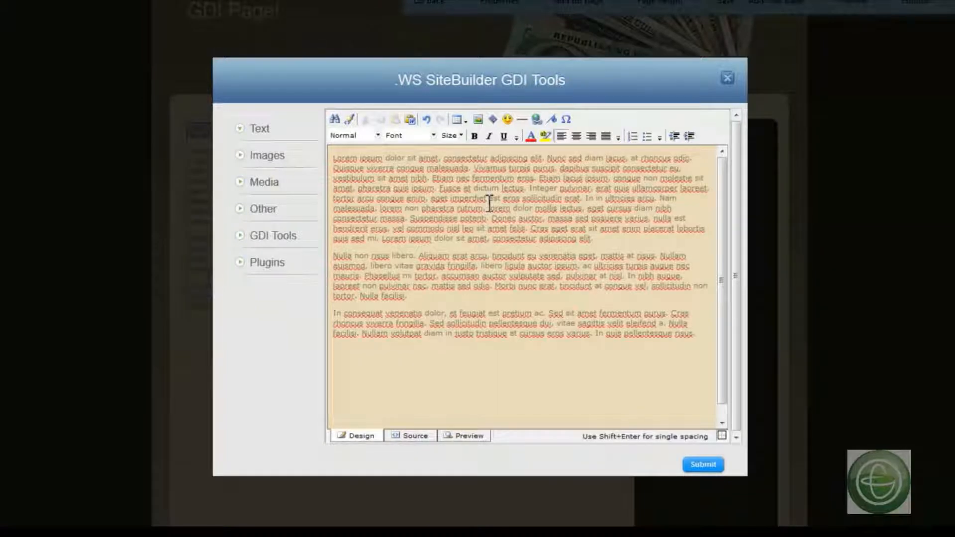
left_click(703, 465)
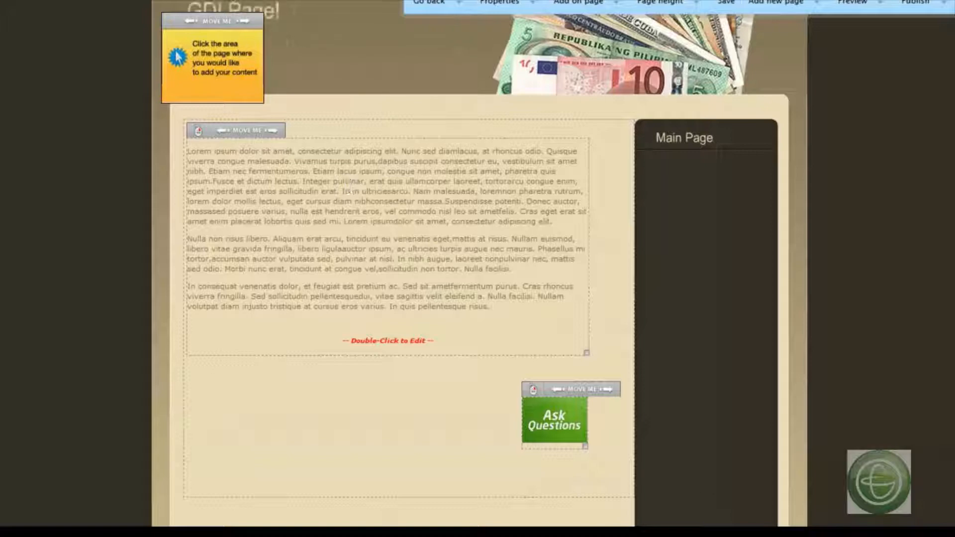
left_click_drag(215, 20, 243, 367)
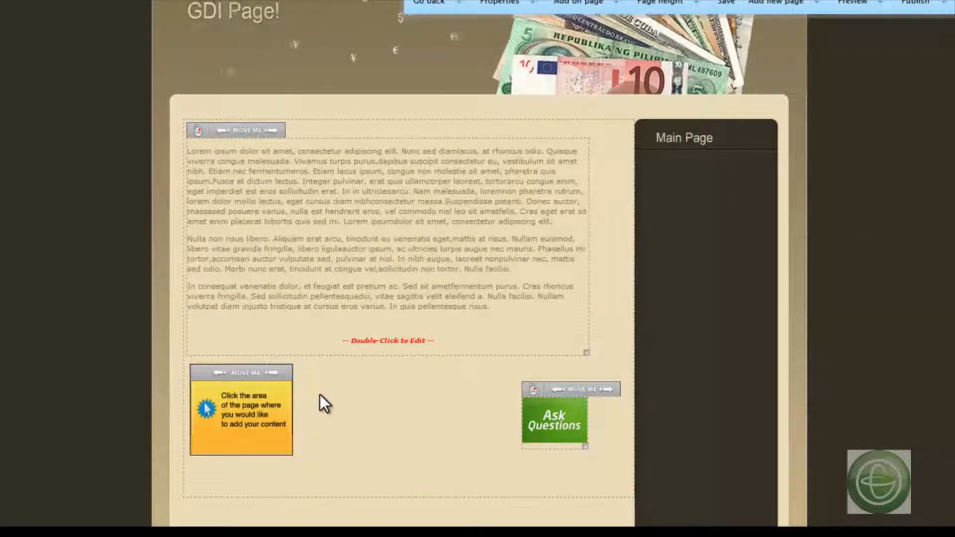
left_click(222, 478)
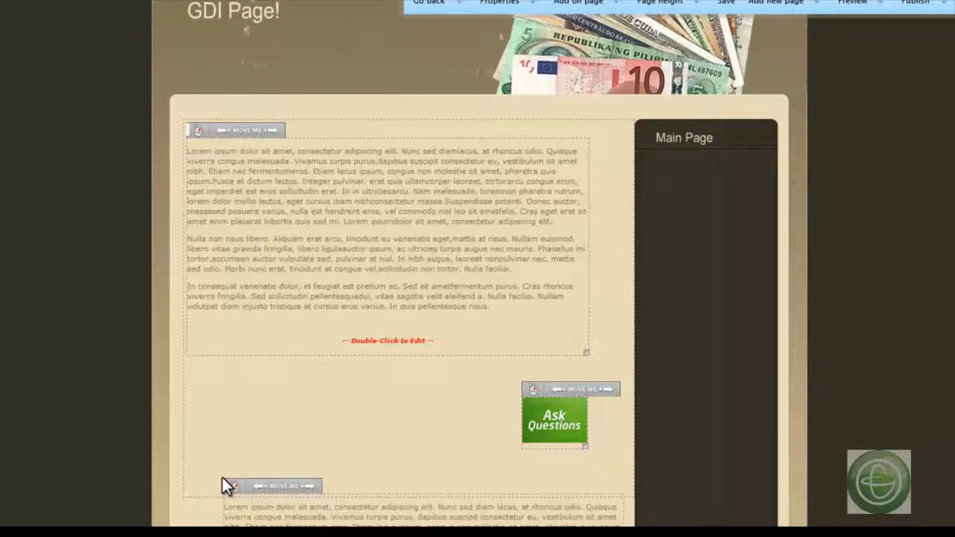
- Align the new text block directly beneath the first one, widen it slightly, and send it to the back
left_click_drag(272, 480, 242, 361)
scroll(628, 193, "down", 3)
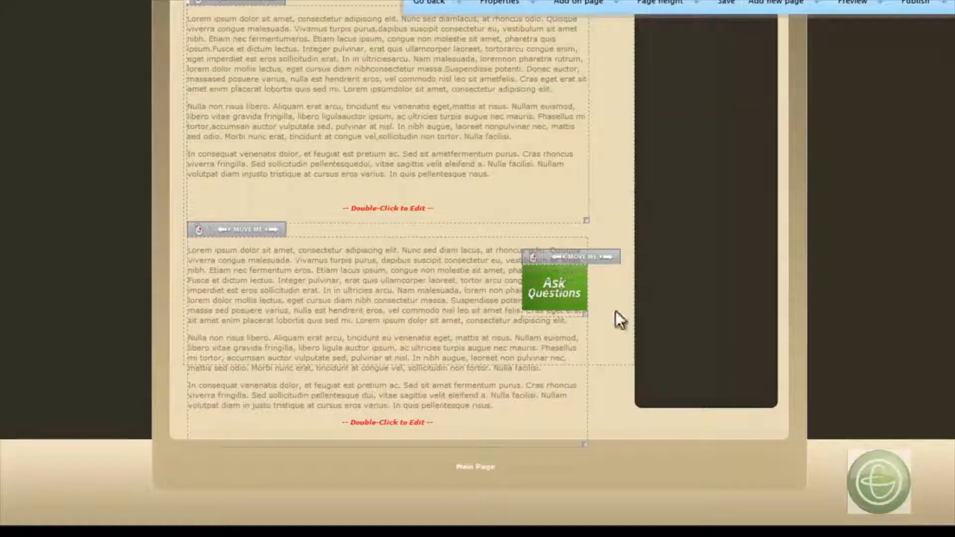
left_click_drag(583, 443, 615, 379)
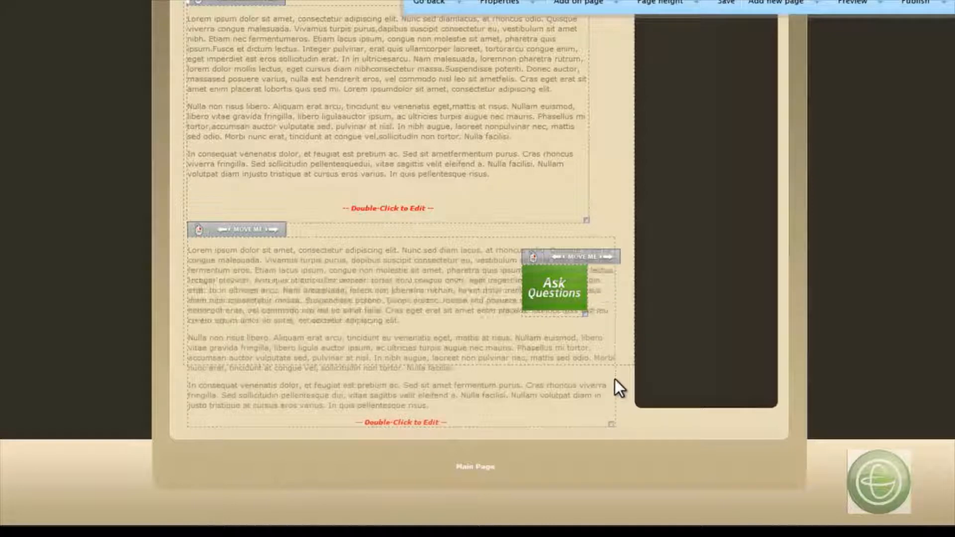
right_click(255, 230)
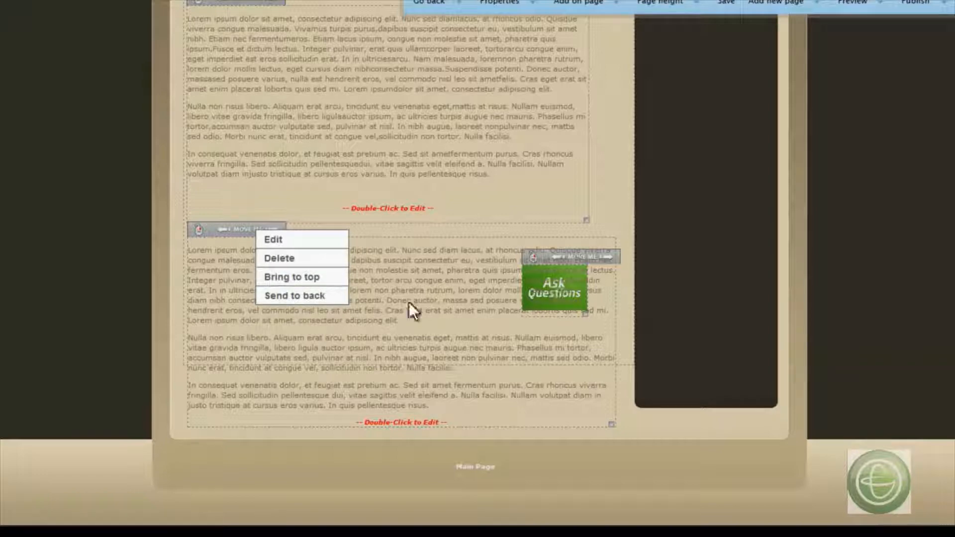
left_click(330, 297)
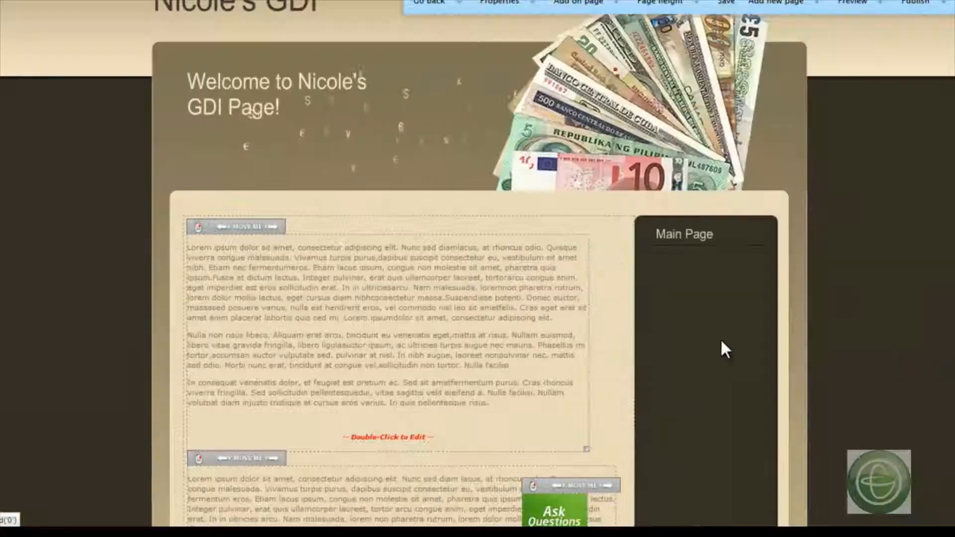
- Add another image to the page by uploading the green "Like Our Page" picture, 6_.jpg
scroll(721, 338, "down", 5)
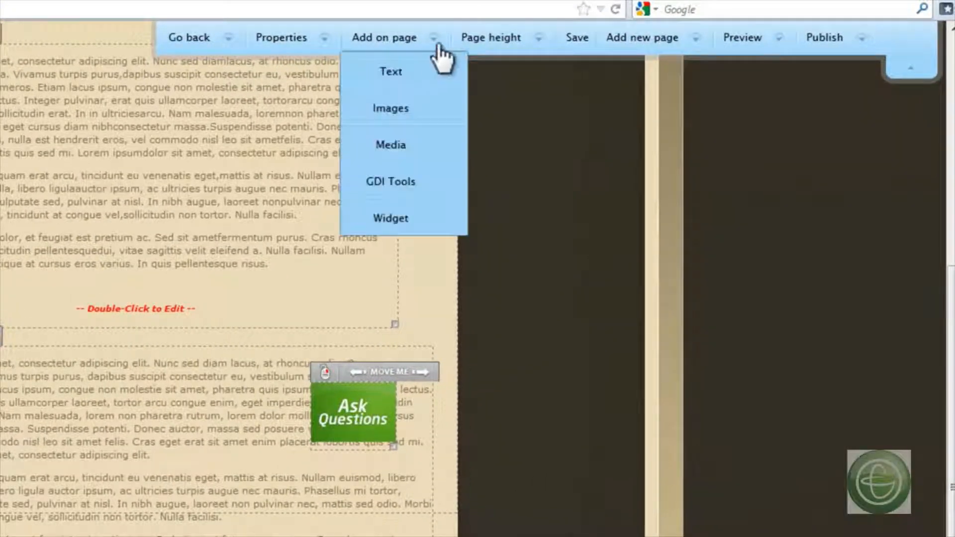
mouse_move(389, 38)
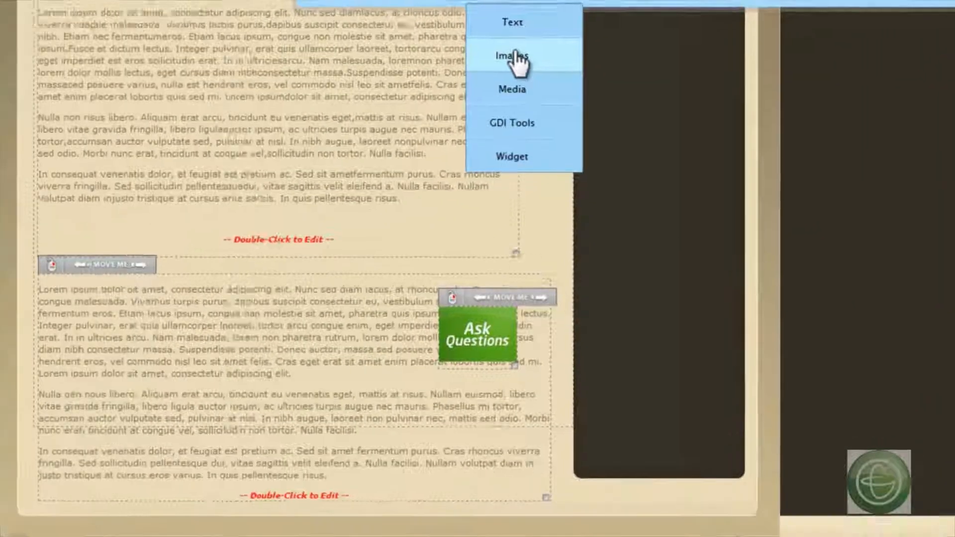
left_click(396, 108)
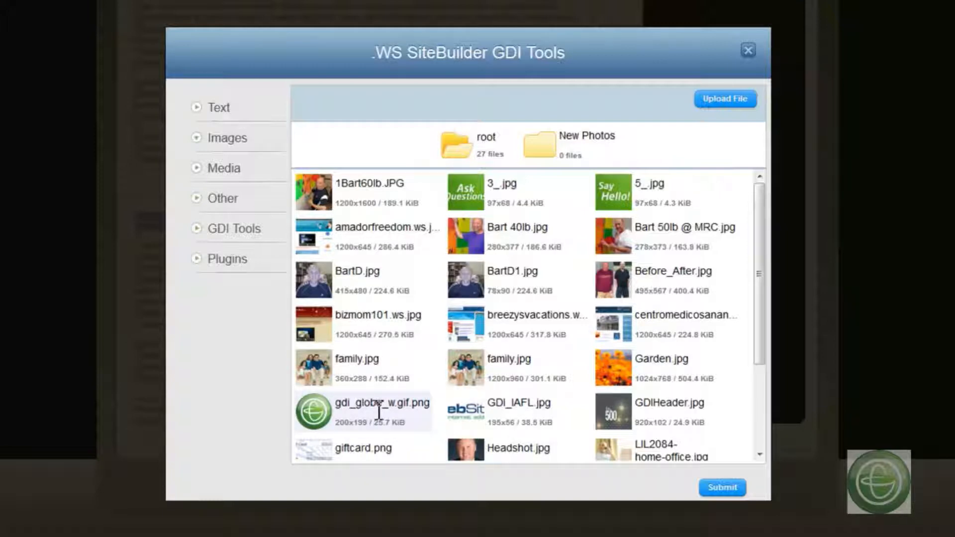
left_click(723, 98)
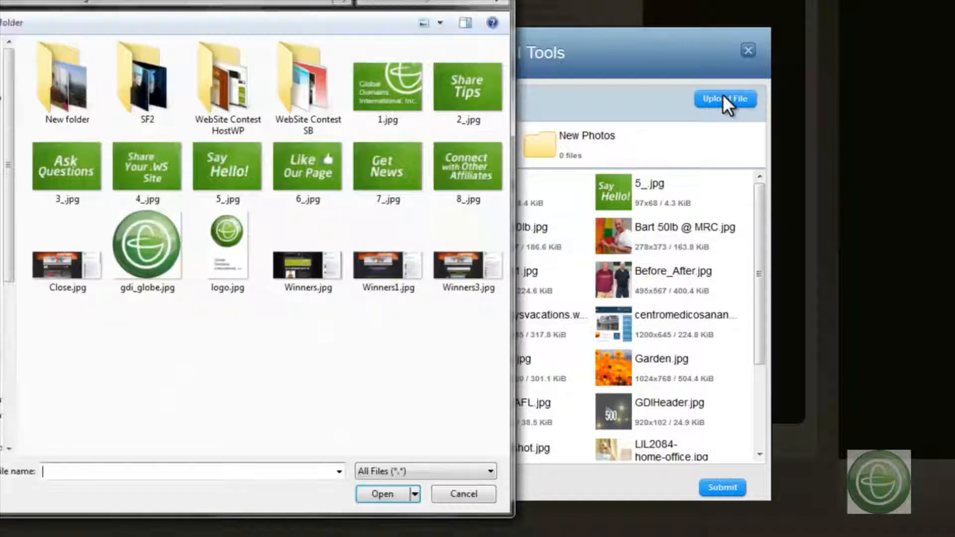
left_click(308, 170)
left_click(369, 494)
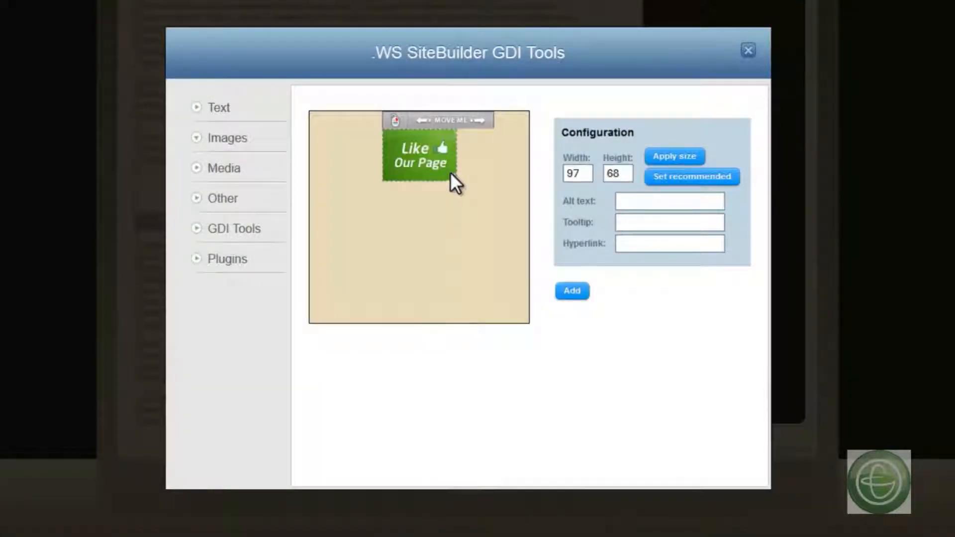
left_click_drag(451, 177, 486, 200)
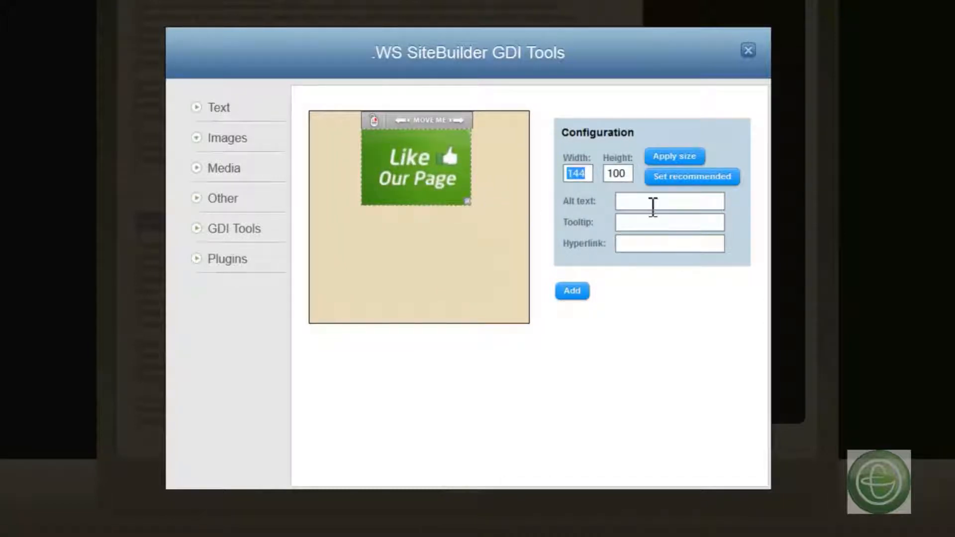
left_click(643, 246)
type("www.facebook.com")
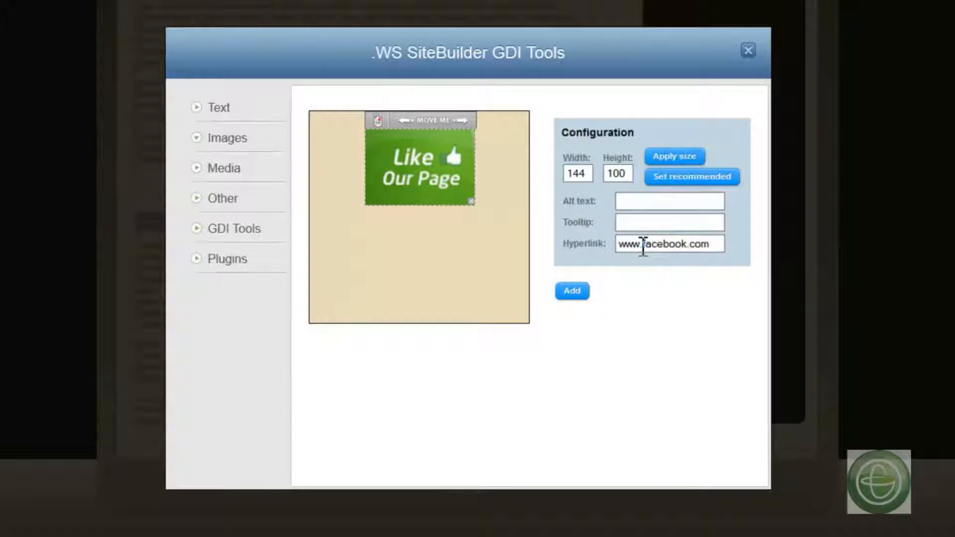
type("/wsdomaininternational")
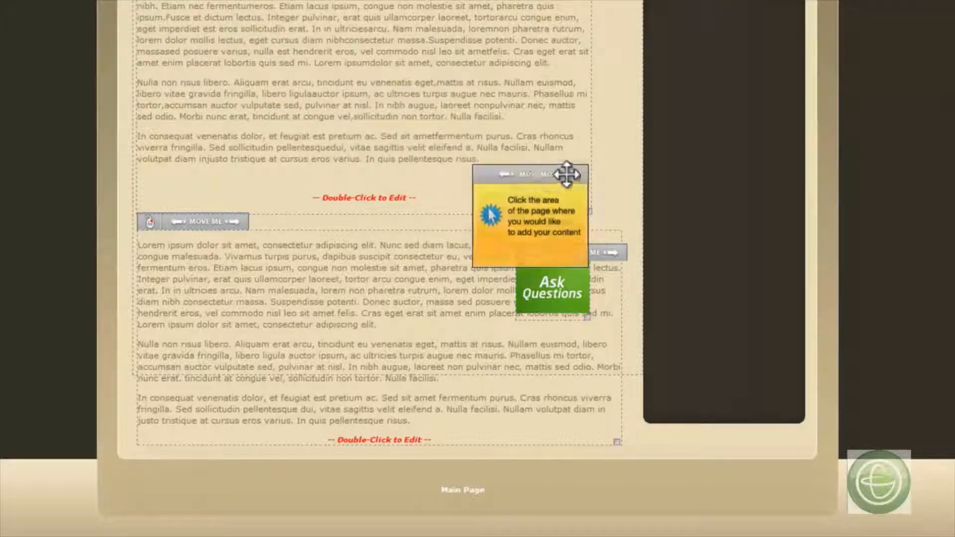
- Place the "Like Our Page" image on the page directly above the Ask Questions image
left_click(559, 157)
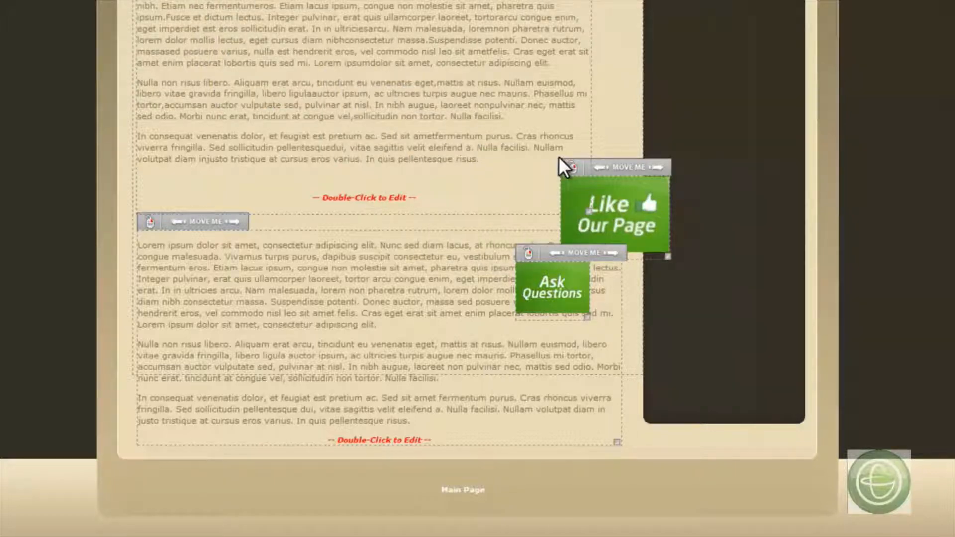
left_click_drag(618, 165, 580, 155)
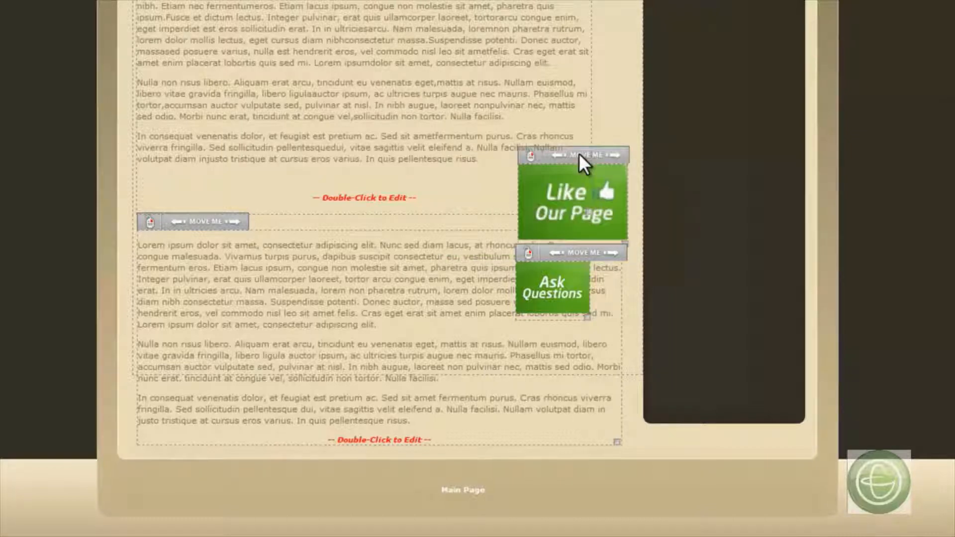
- Delete the lower text block and move the "Like Our Page" image to its place beneath the start of the remaining text
right_click(219, 222)
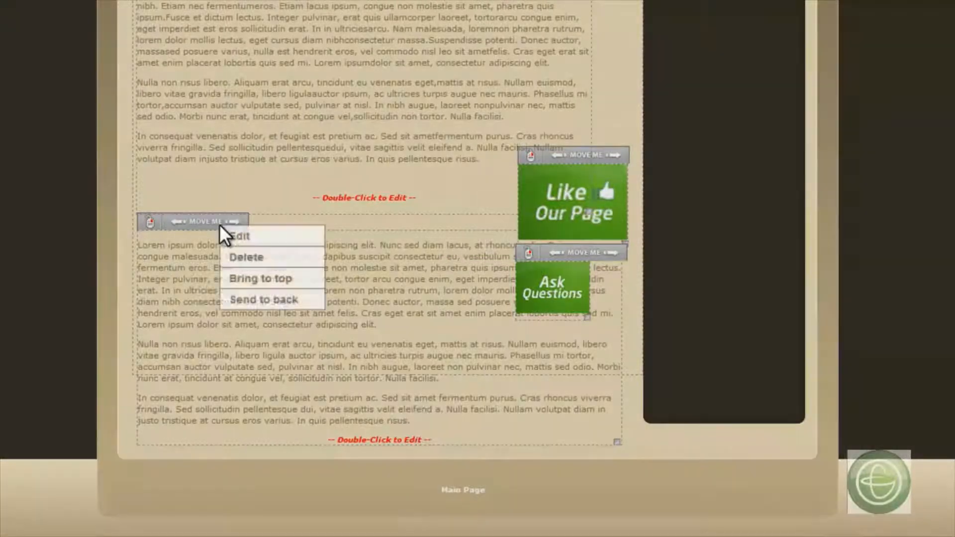
left_click(251, 257)
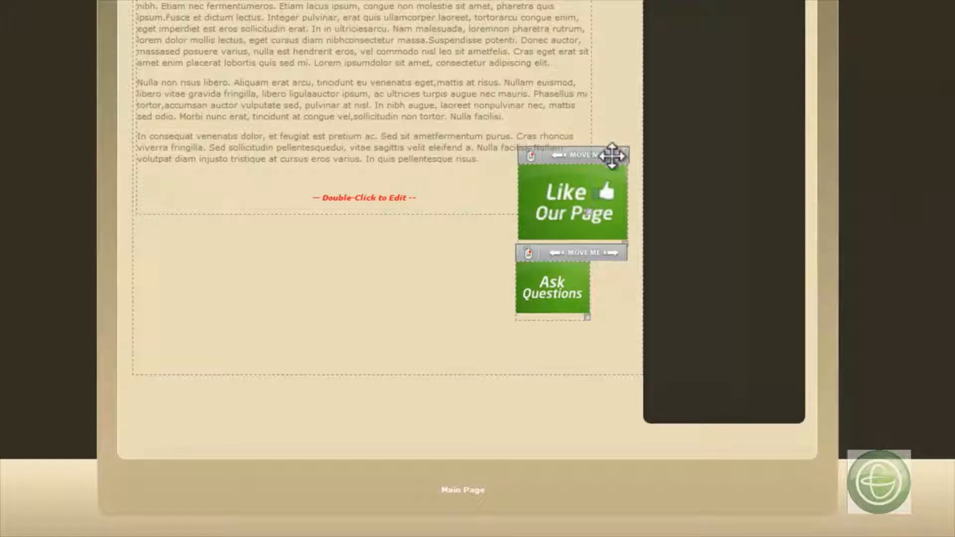
left_click_drag(612, 153, 219, 241)
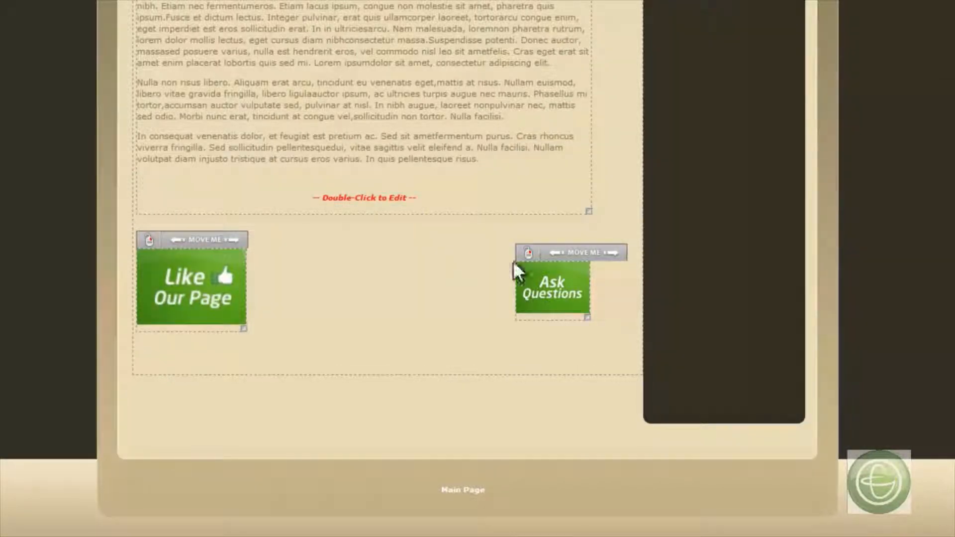
- Place the Ask Questions image beside "Like Our Page", enlarge it to a similar size, and align their upper edges
left_click_drag(554, 255, 290, 247)
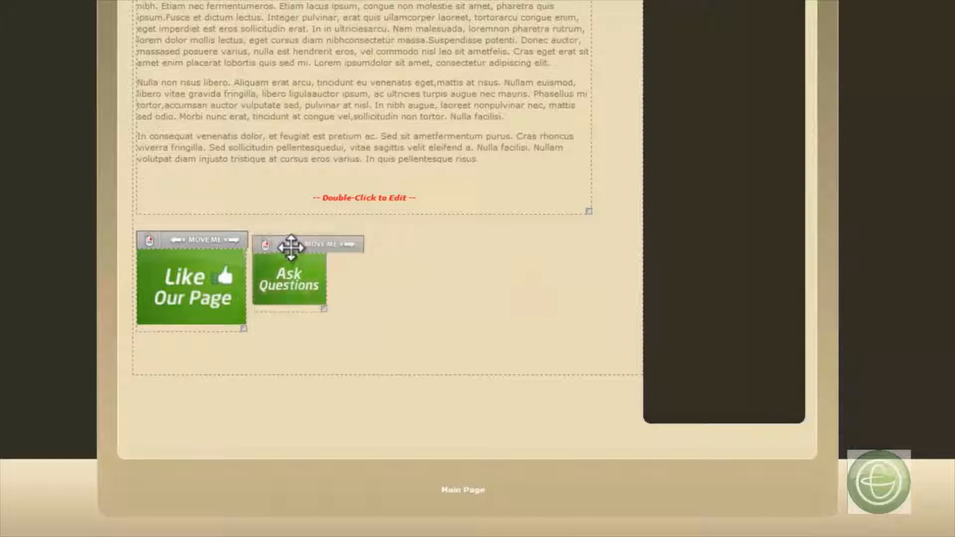
left_click_drag(316, 299, 358, 329)
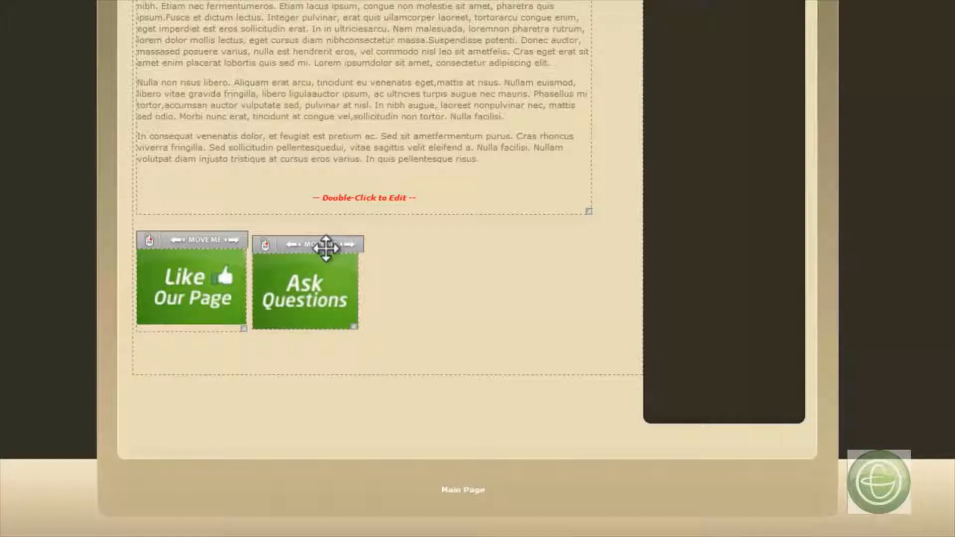
left_click_drag(327, 250, 326, 244)
- Look at the media files available for adding to the page and leave without inserting anything
mouse_move(413, 41)
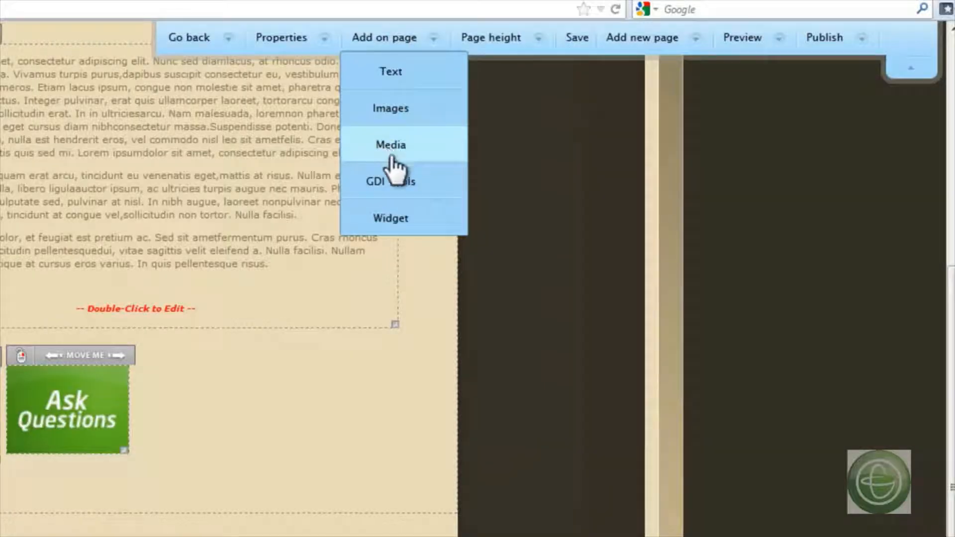
left_click(392, 156)
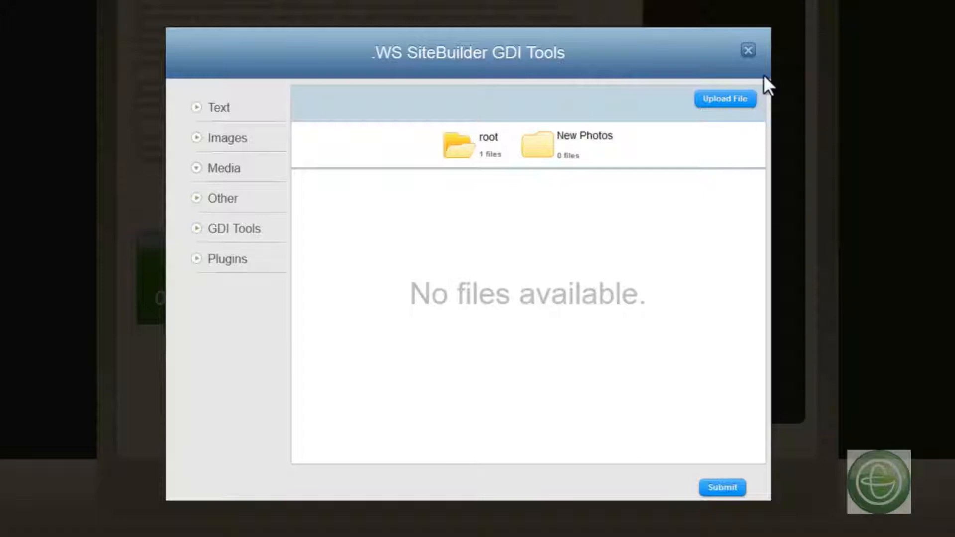
left_click(748, 53)
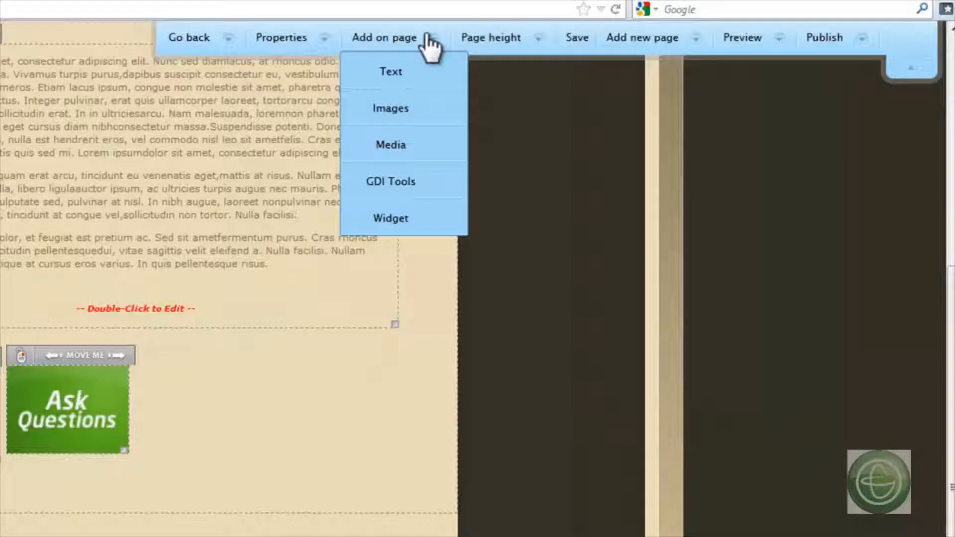
- Add the red "Speed Up Your Income!" GDI banner and position it beneath the two green images, aligned with "Like Our Page"
left_click(425, 188)
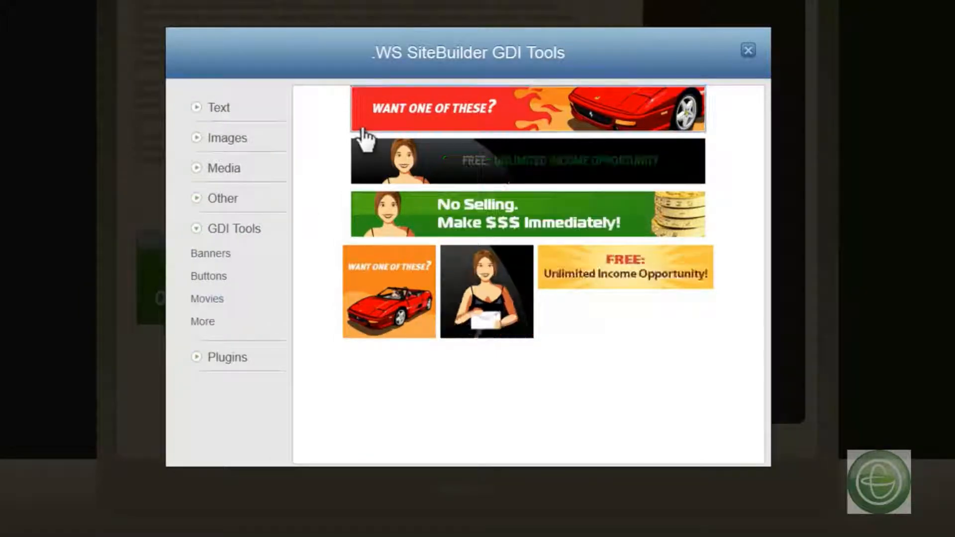
left_click(494, 116)
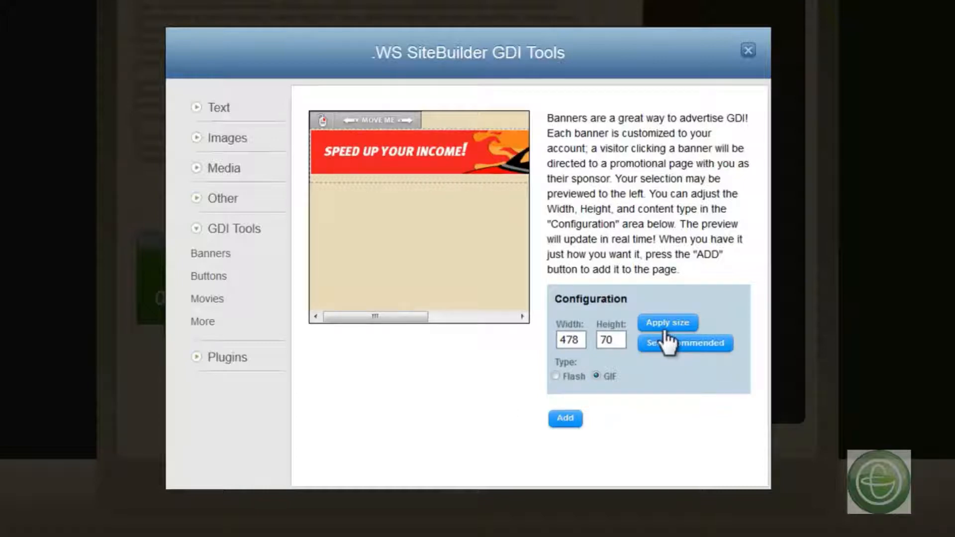
left_click(556, 421)
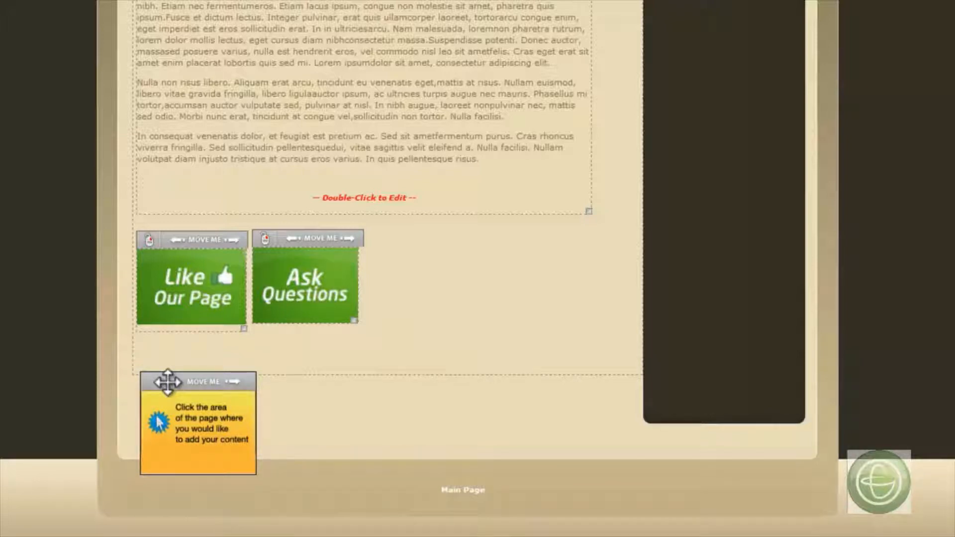
left_click(299, 348)
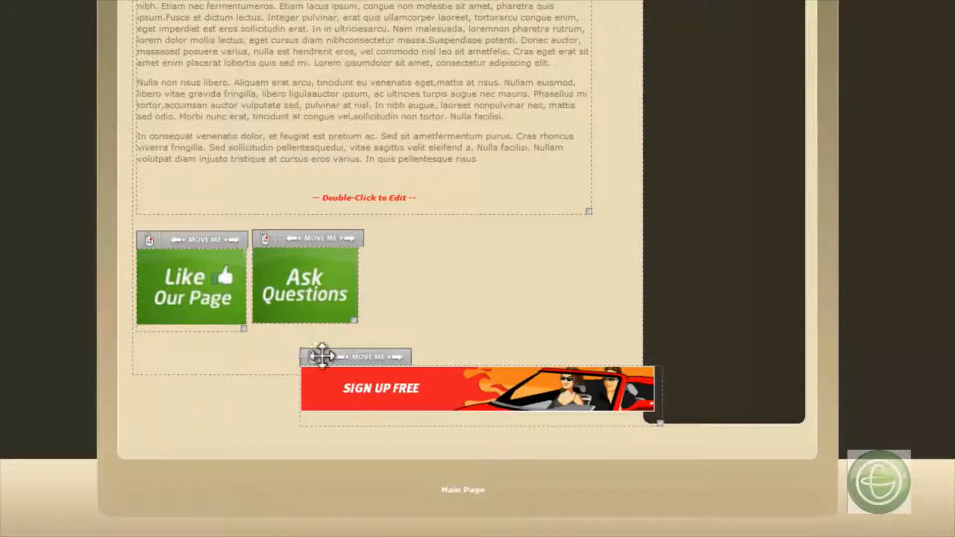
left_click_drag(346, 357, 184, 363)
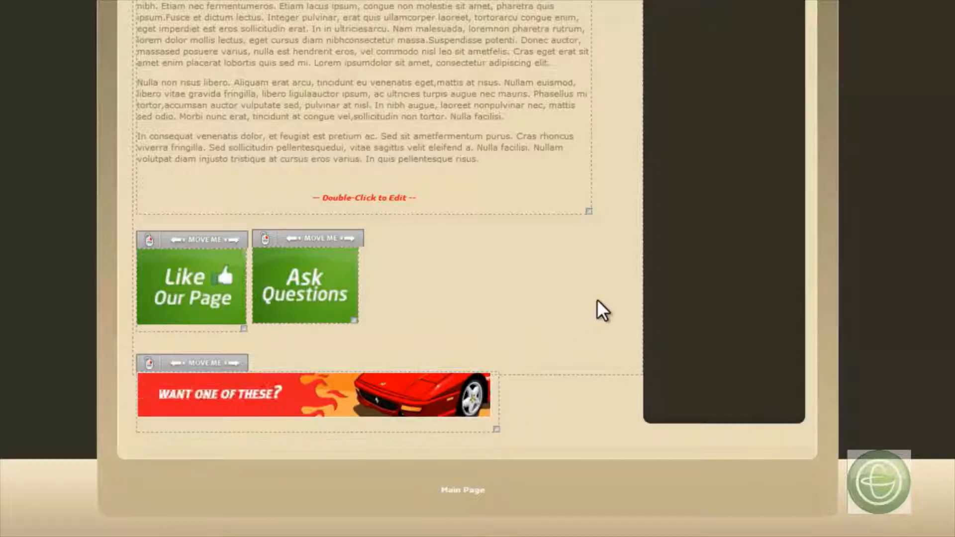
- Browse the GDI buttons and preview the "Sign Up Now Free" button without adding it
mouse_move(389, 39)
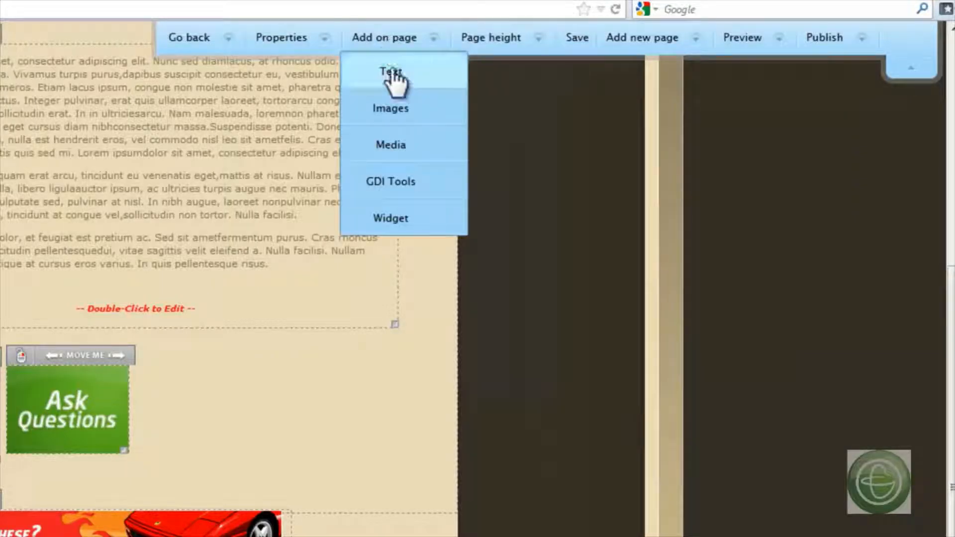
left_click(415, 183)
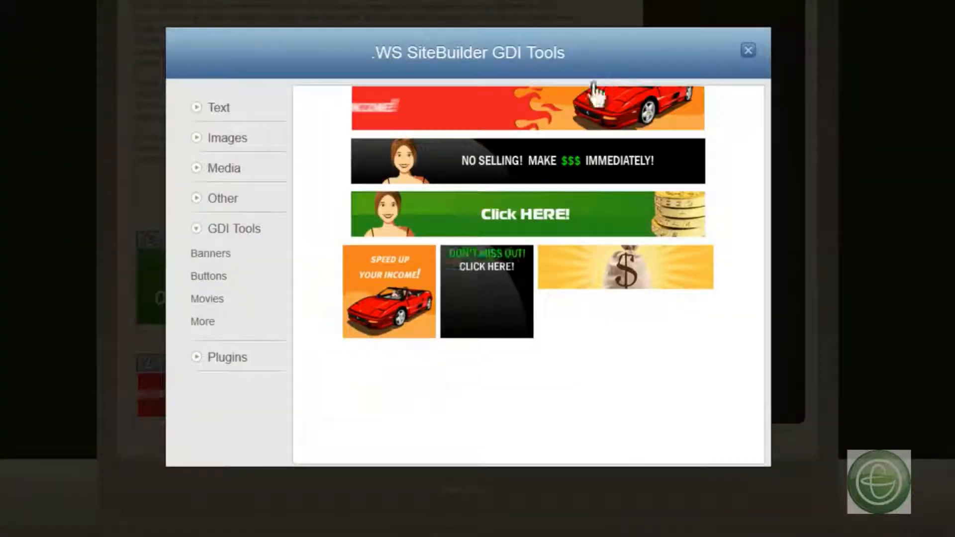
left_click(222, 288)
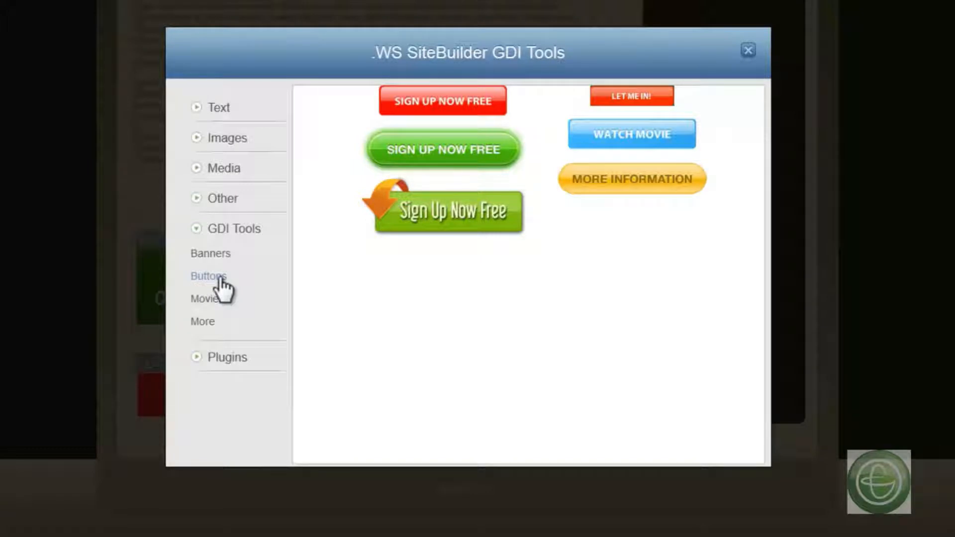
left_click(454, 110)
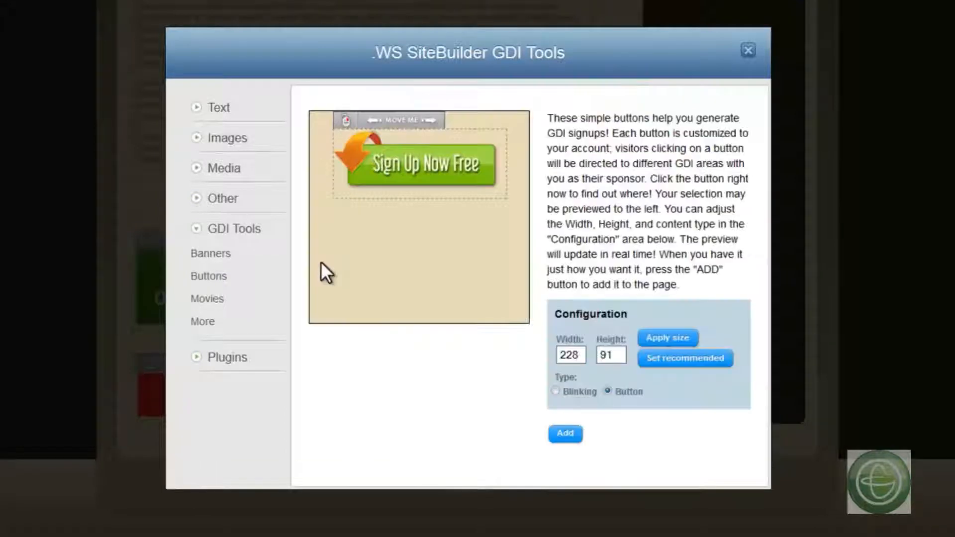
left_click(222, 279)
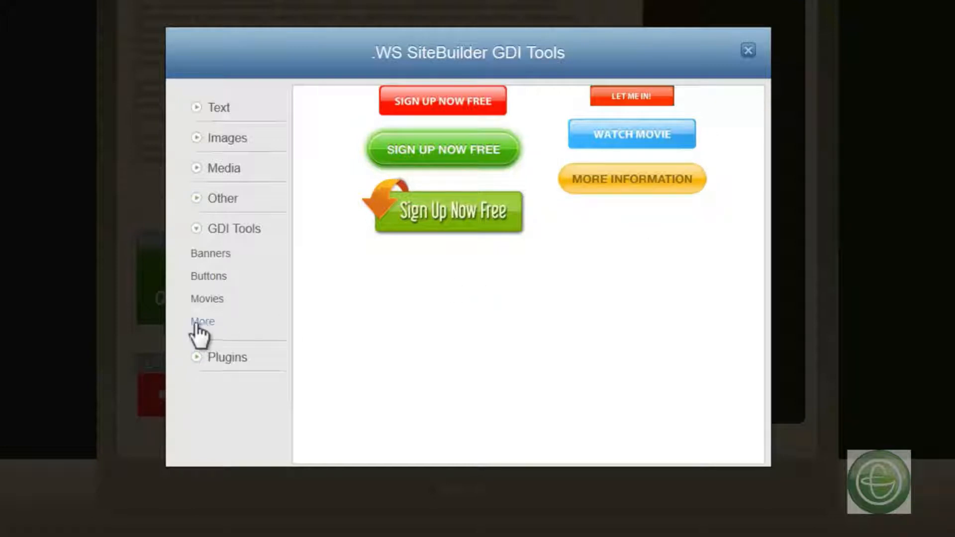
- Add the SiteBuilder Promotion movie from the GDI movies at 560 by 410, placing it beside the green images and over the sidebar
left_click(205, 304)
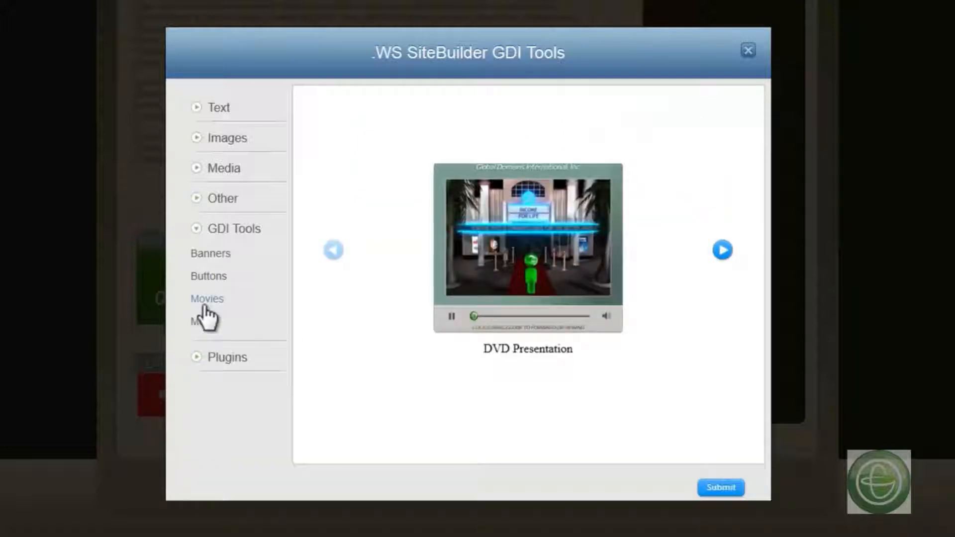
left_click(723, 251)
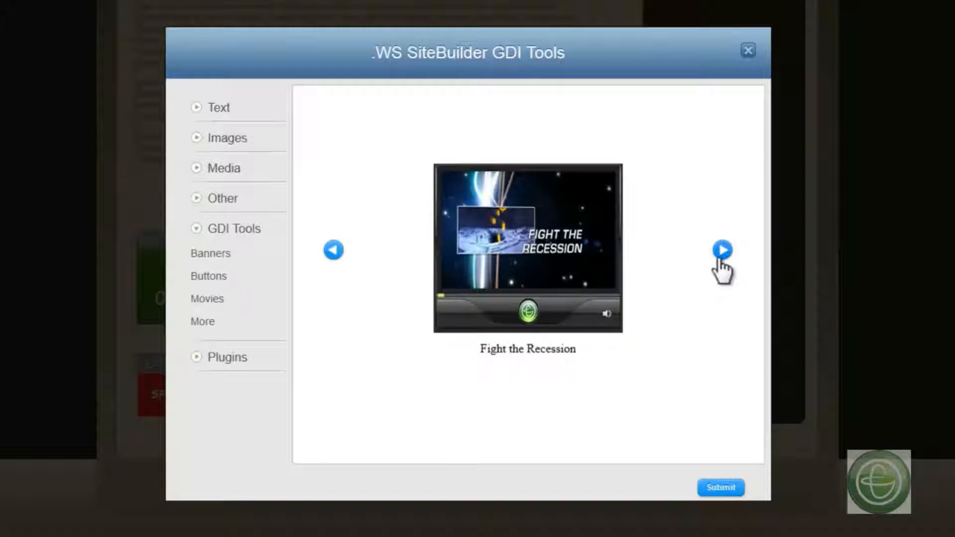
left_click(722, 250)
left_click(722, 250)
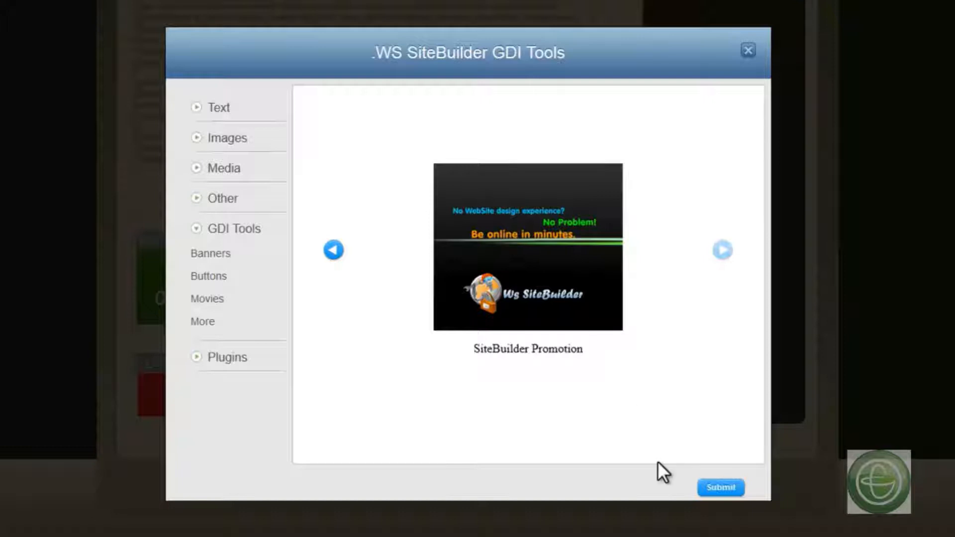
left_click(722, 488)
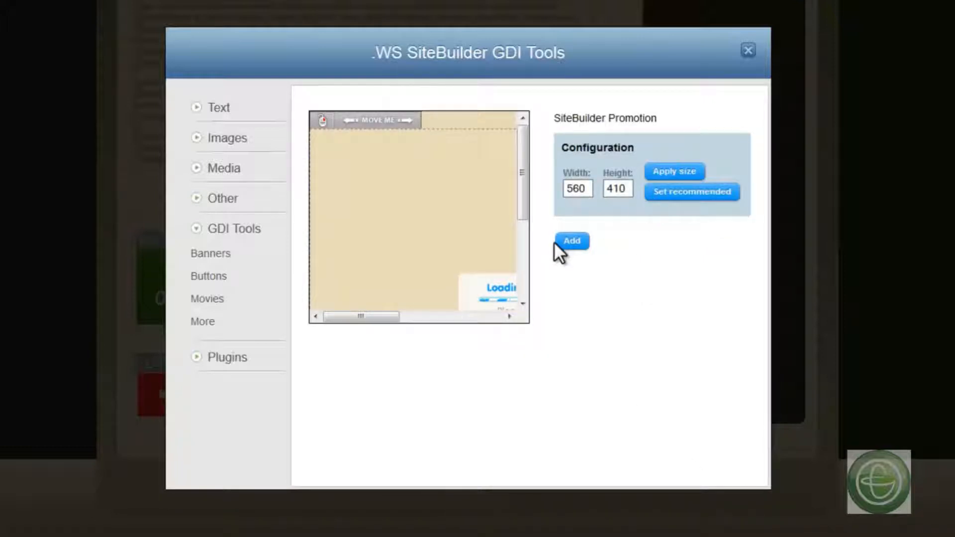
left_click(572, 241)
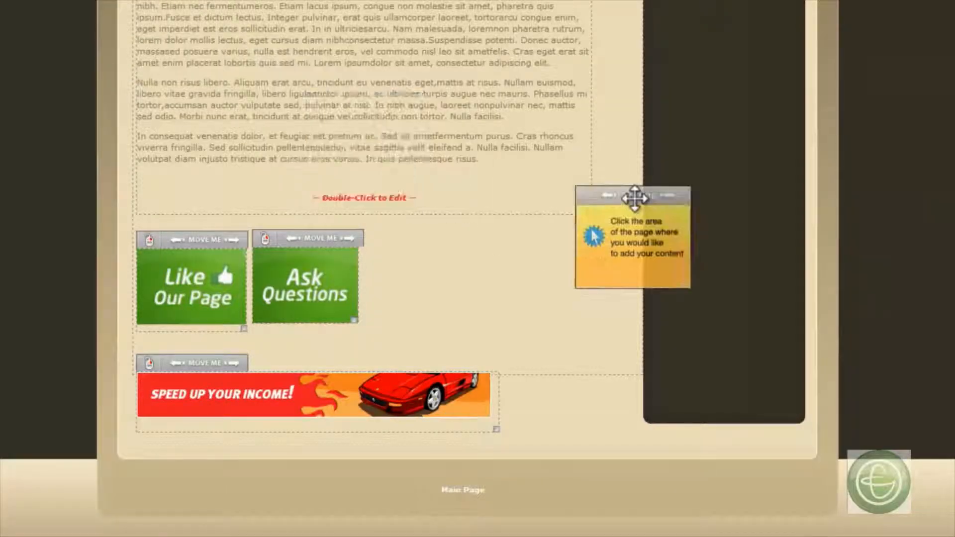
left_click(533, 188)
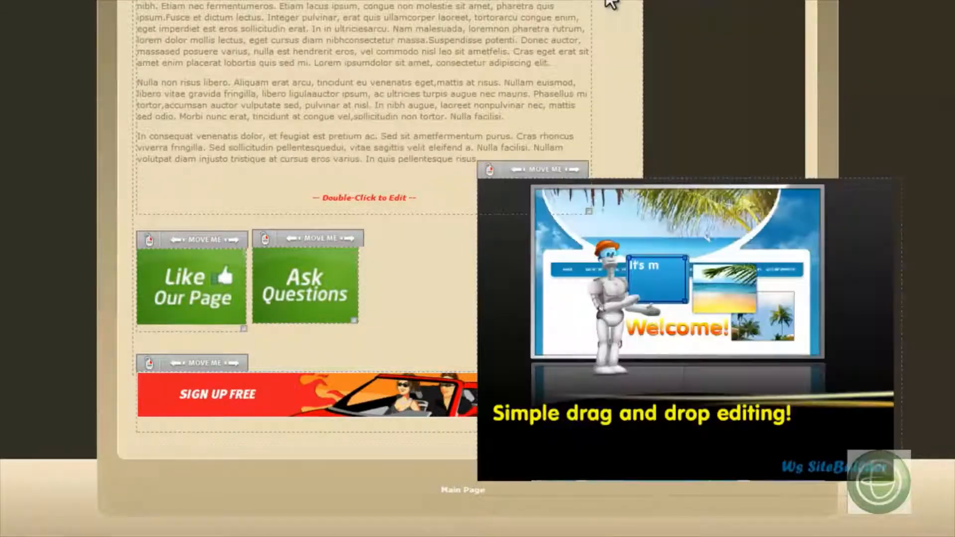
- Review the additional GDI tools beyond banners, buttons and movies, and leave without adding any
mouse_move(584, 20)
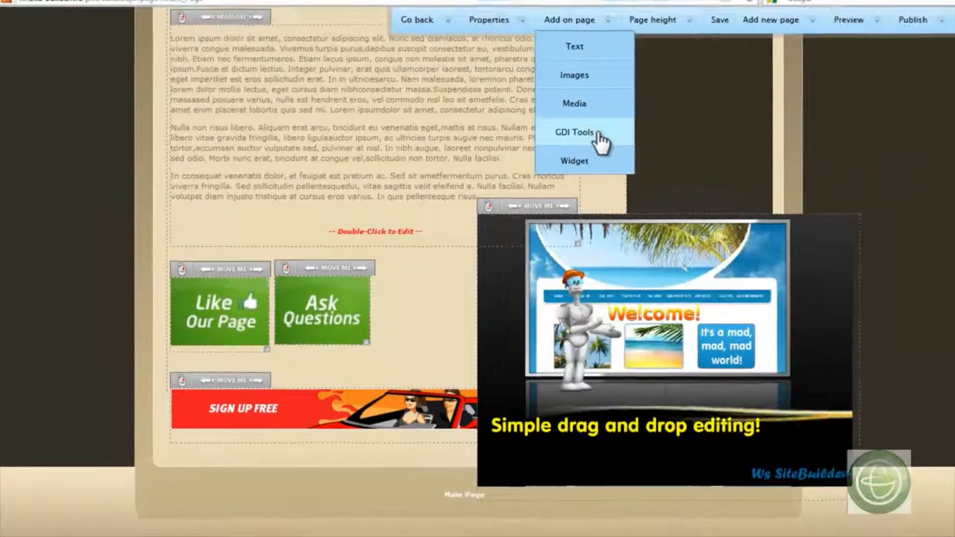
left_click(597, 134)
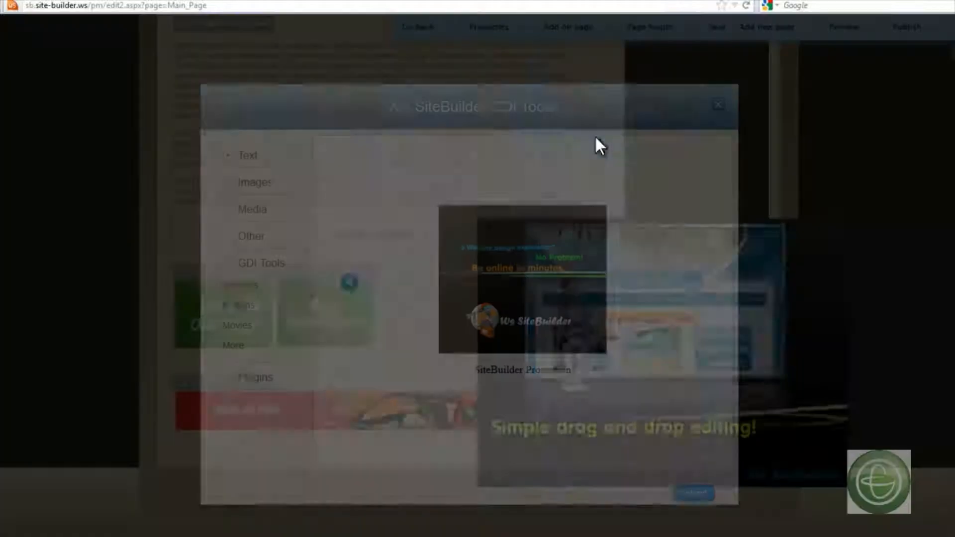
left_click(244, 347)
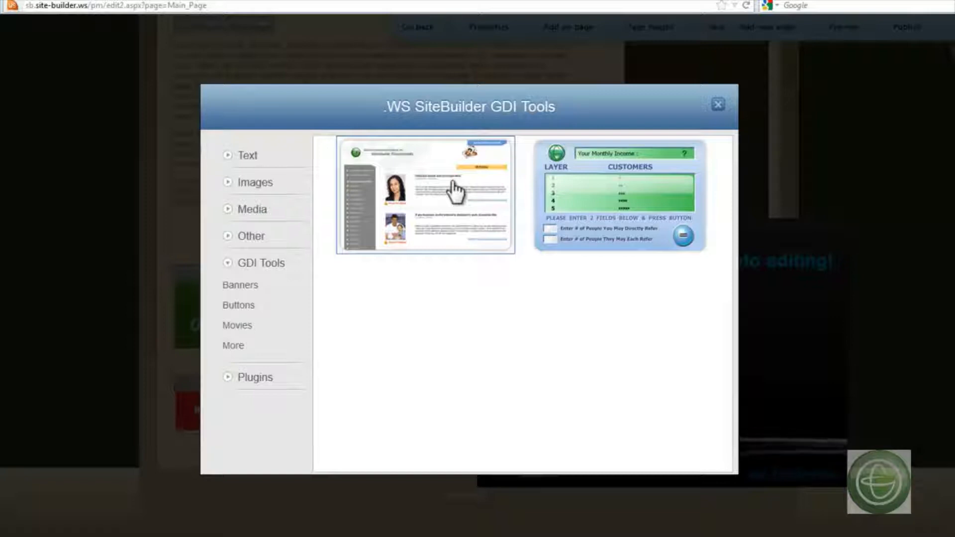
left_click(717, 106)
- View the featured widgets in the widget gallery and close it without adding one
mouse_move(569, 27)
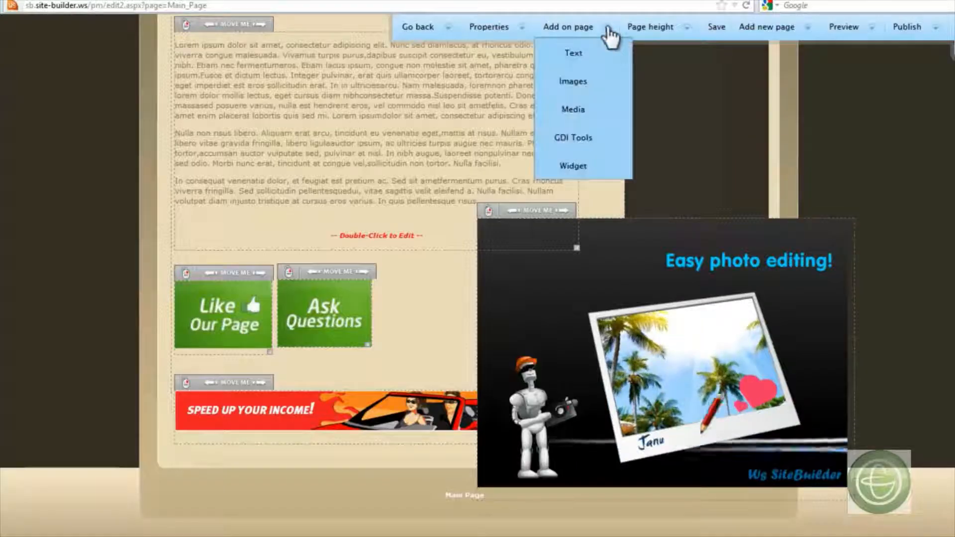
left_click(589, 166)
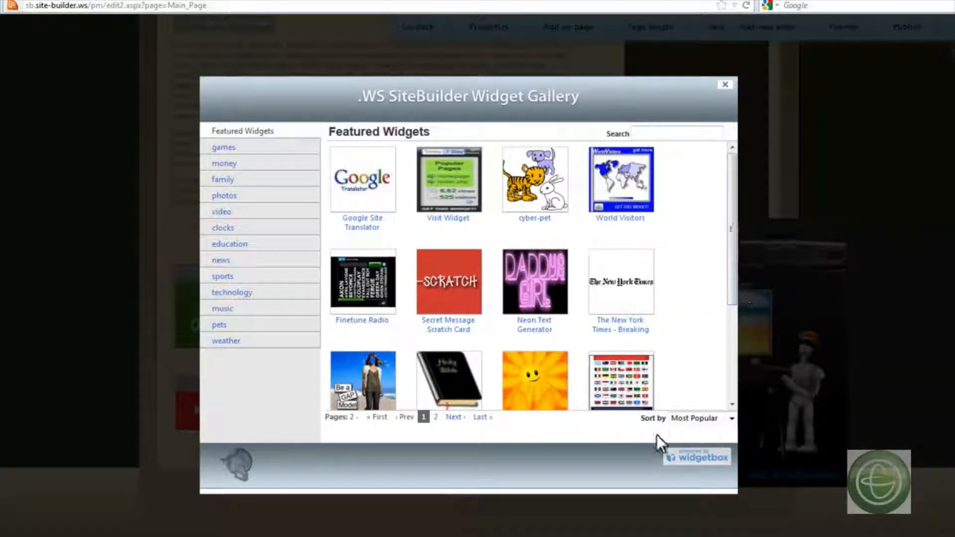
left_click(726, 85)
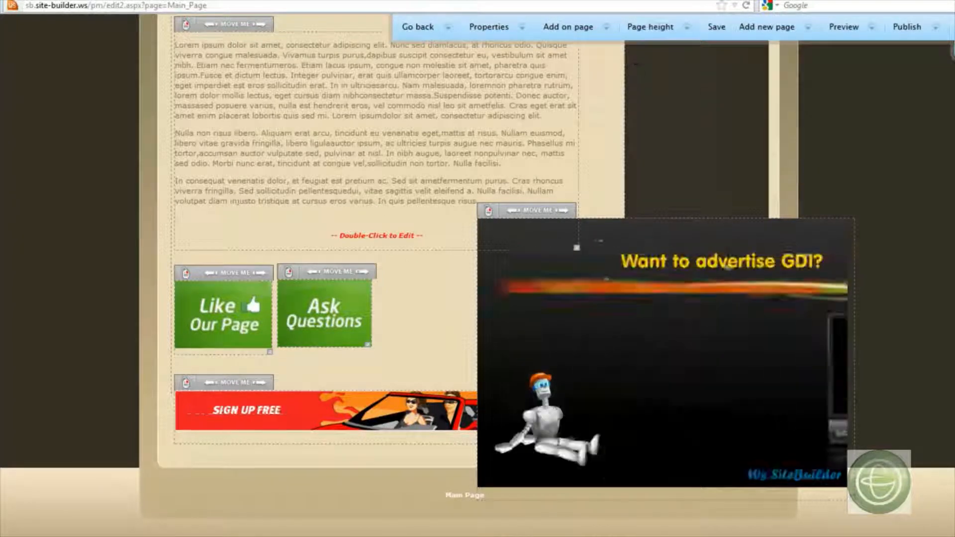
- Increase the page height so the content area extends beneath the red banner
left_click(610, 26)
left_click(654, 29)
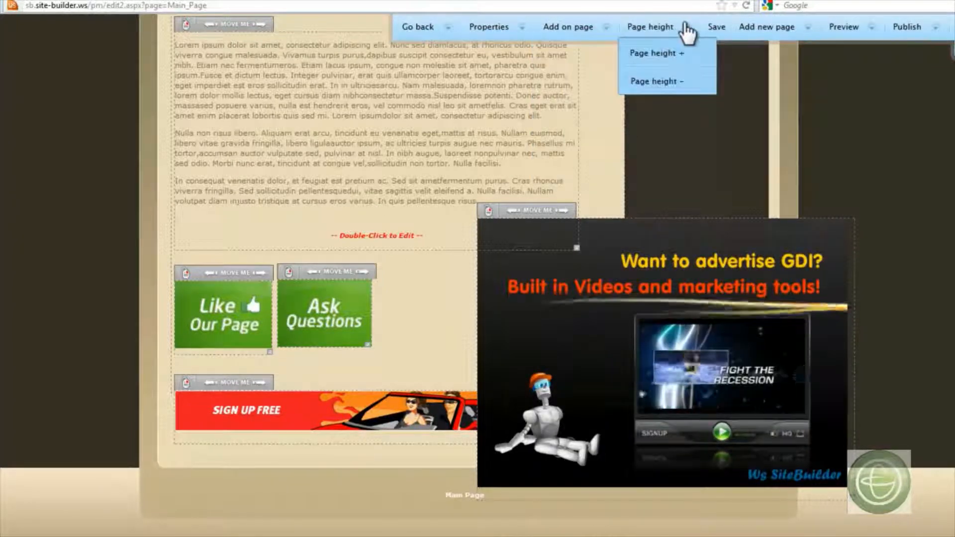
left_click(666, 53)
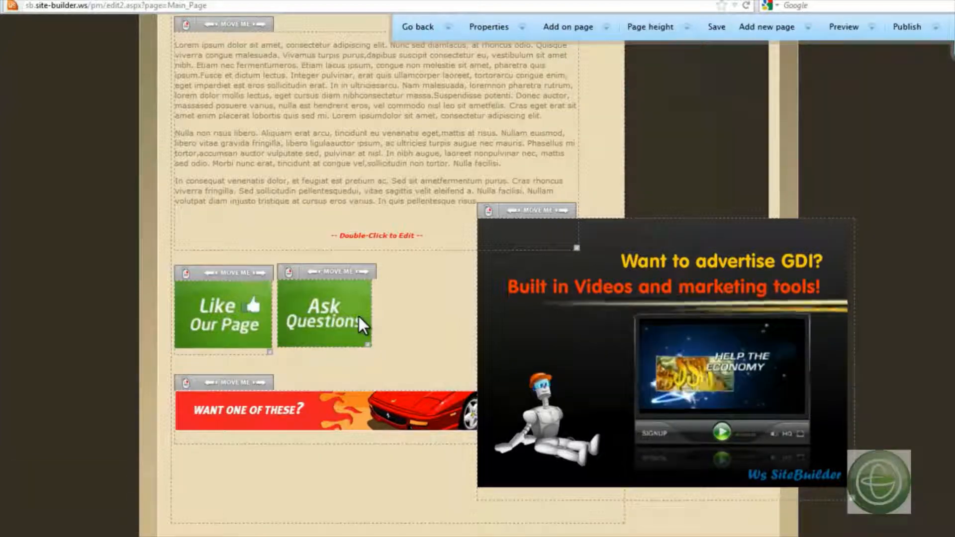
scroll(359, 316, "down", 3)
scroll(359, 317, "up", 5)
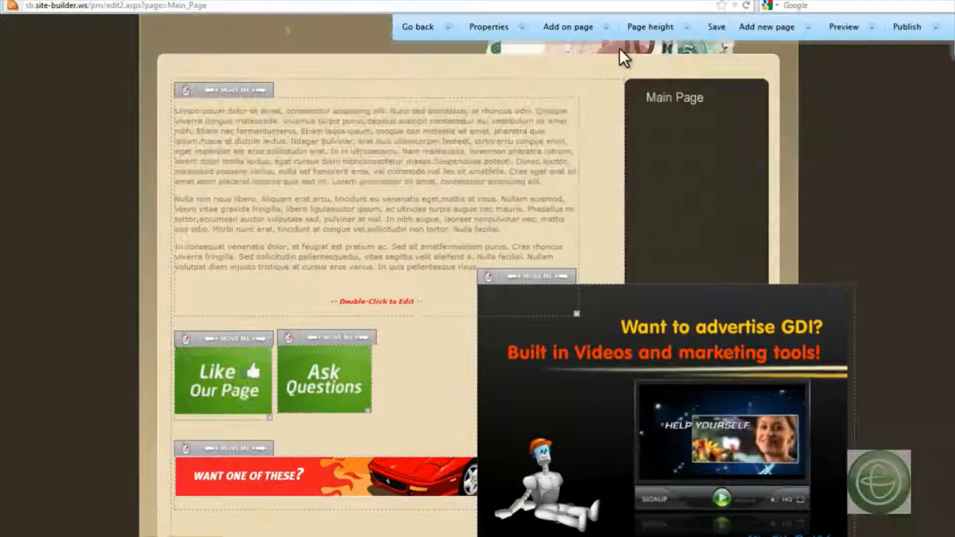
- Reduce the page height of Main Page
left_click(653, 27)
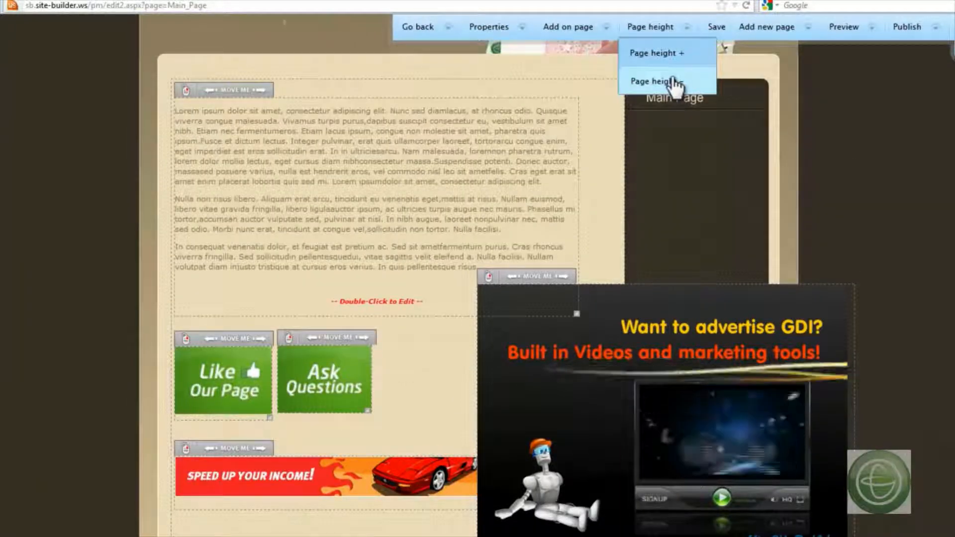
left_click(673, 80)
scroll(828, 152, "down", 5)
scroll(828, 152, "up", 5)
- Increase the page height again to leave a large blank area beneath the banner and promotion movie
left_click(652, 27)
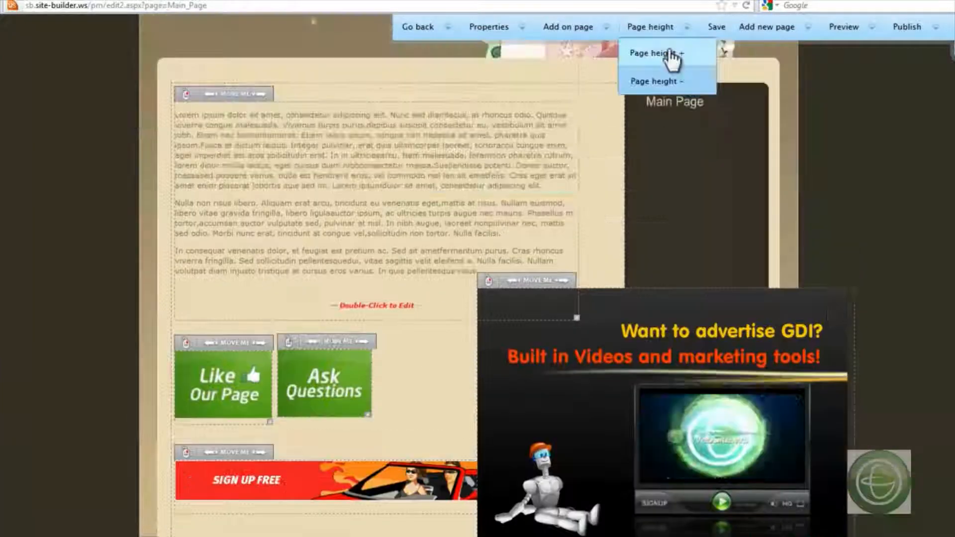
left_click(671, 55)
scroll(884, 232, "down", 5)
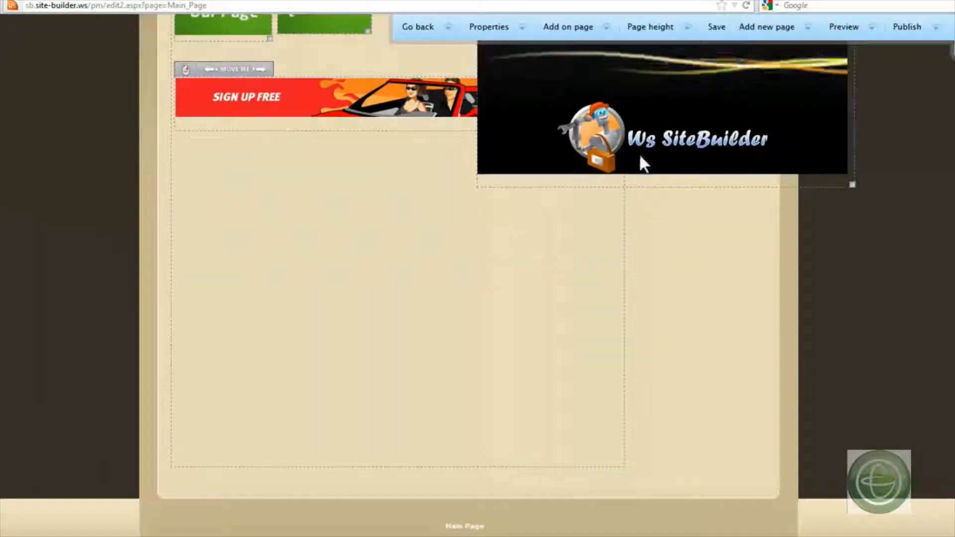
- Move the promotion movie into the blank area beneath the red banner, and shift the banner right to centre it above the movie
scroll(802, 225, "up", 6)
left_click_drag(541, 357, 522, 521)
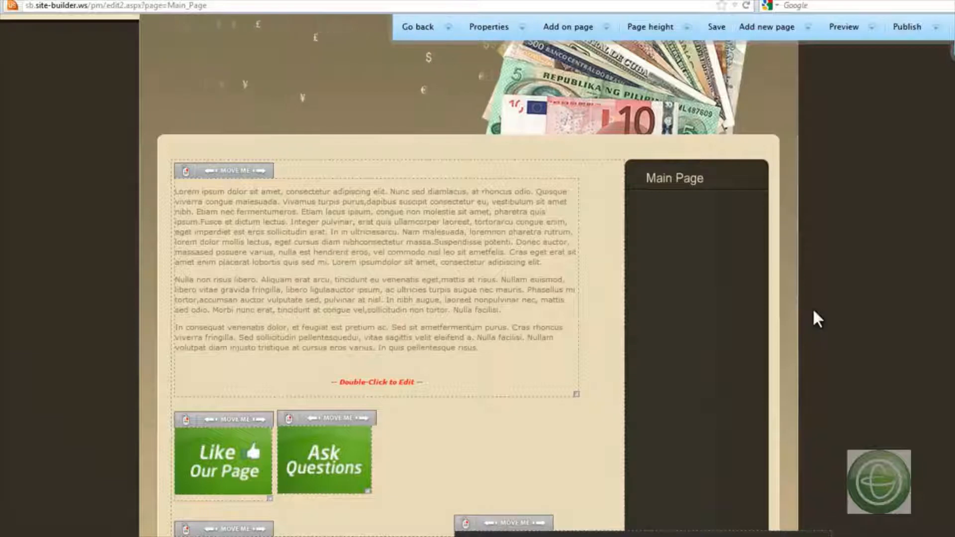
scroll(813, 313, "down", 8)
left_click_drag(514, 64, 245, 160)
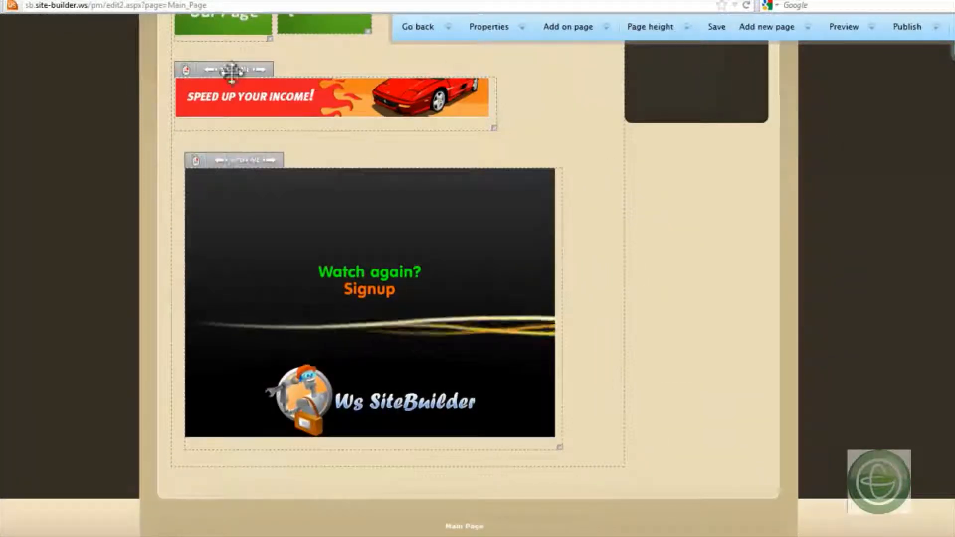
left_click_drag(247, 66, 304, 70)
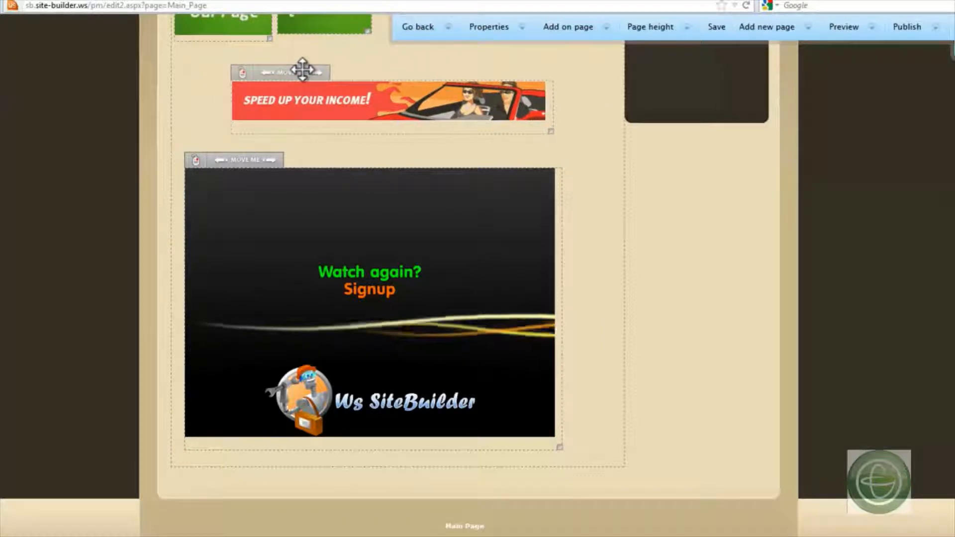
- Move the Ask Questions image to the right edge of the content area, level with Like Our Page, and save the page
scroll(603, 211, "up", 3)
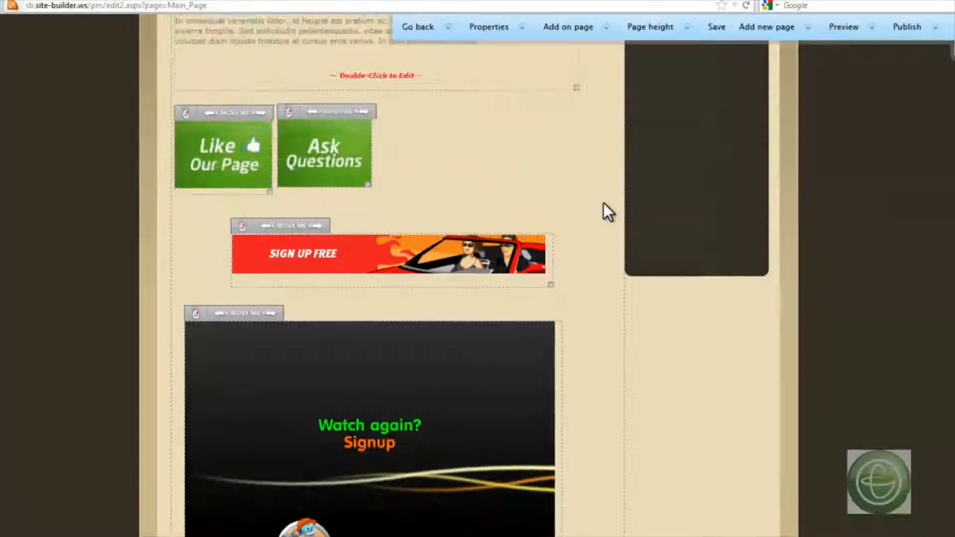
left_click_drag(325, 106, 545, 112)
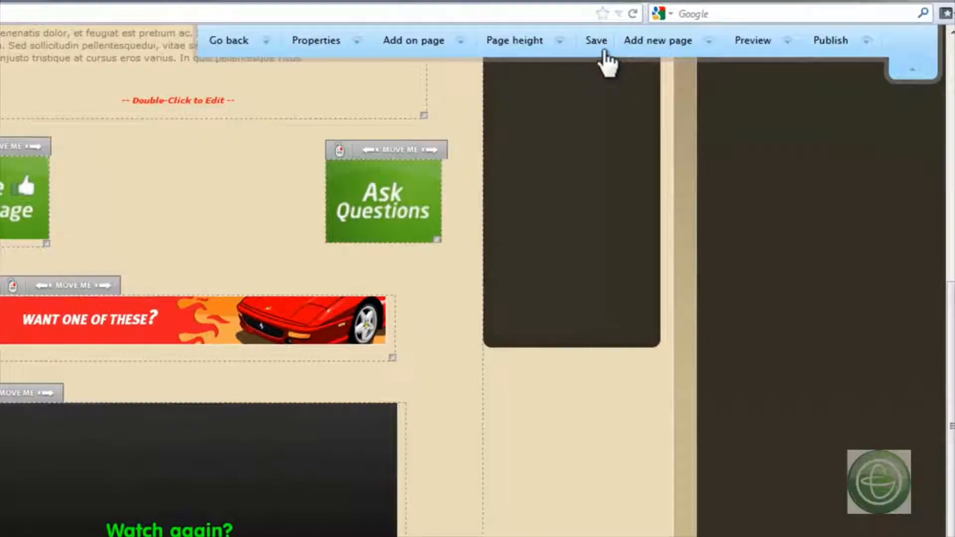
left_click(596, 42)
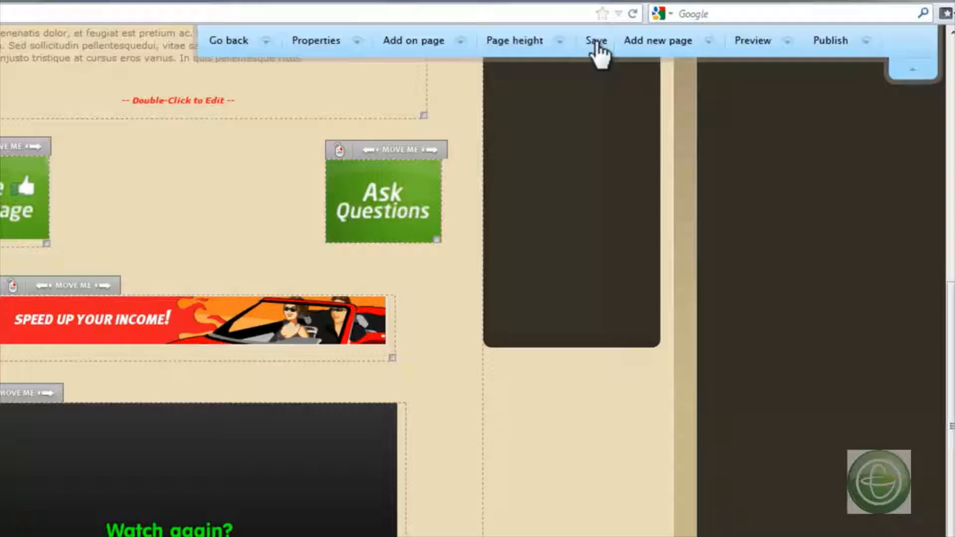
- Preview Main Page with all changes and look over its text, linked images and banner
mouse_move(680, 53)
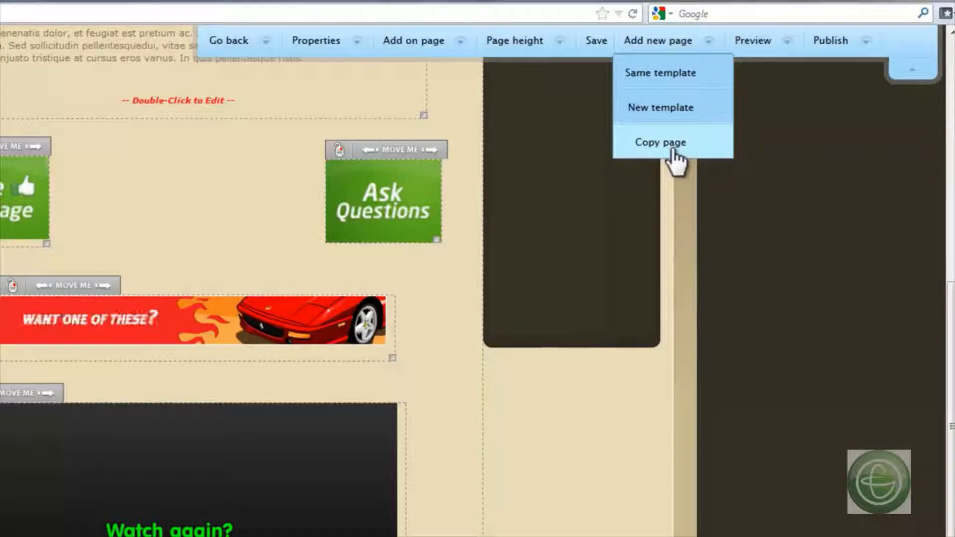
mouse_move(791, 48)
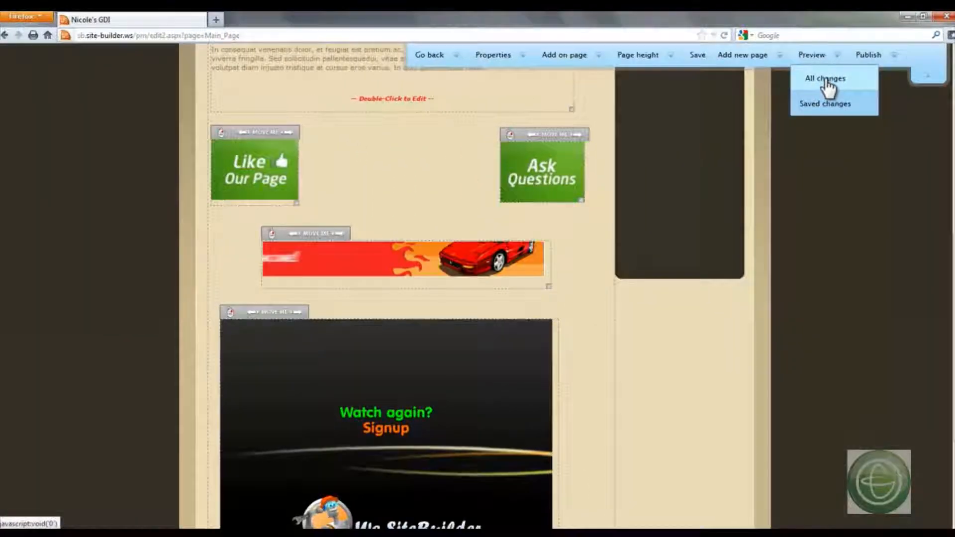
left_click(771, 73)
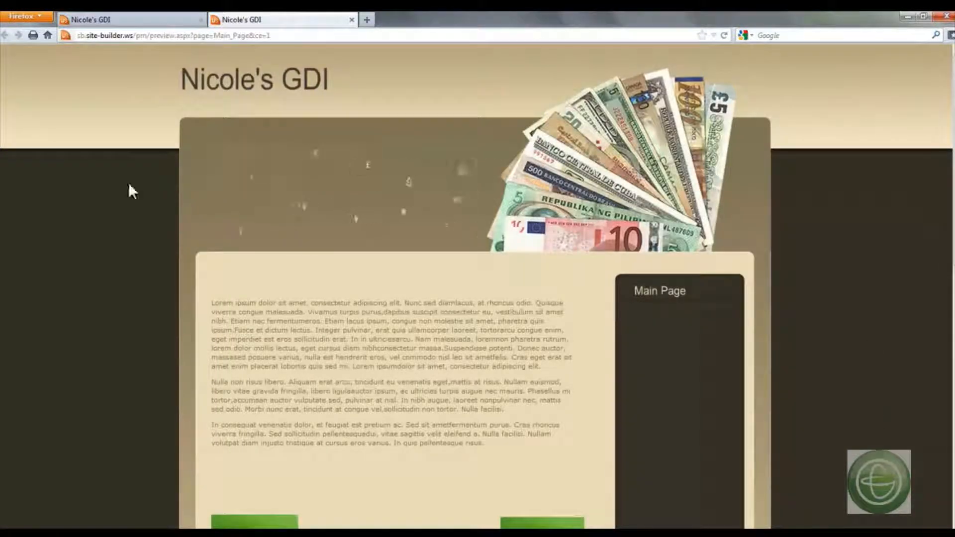
scroll(129, 186, "down", 3)
scroll(130, 188, "down", 5)
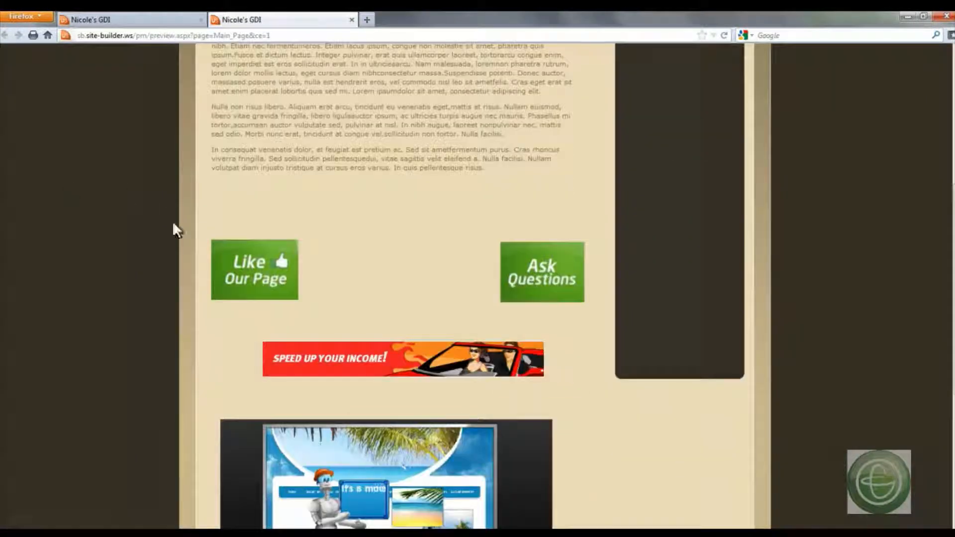
- Test the Like Our Page image link and the red banner link from the preview, returning to the preview after each
left_click(219, 266)
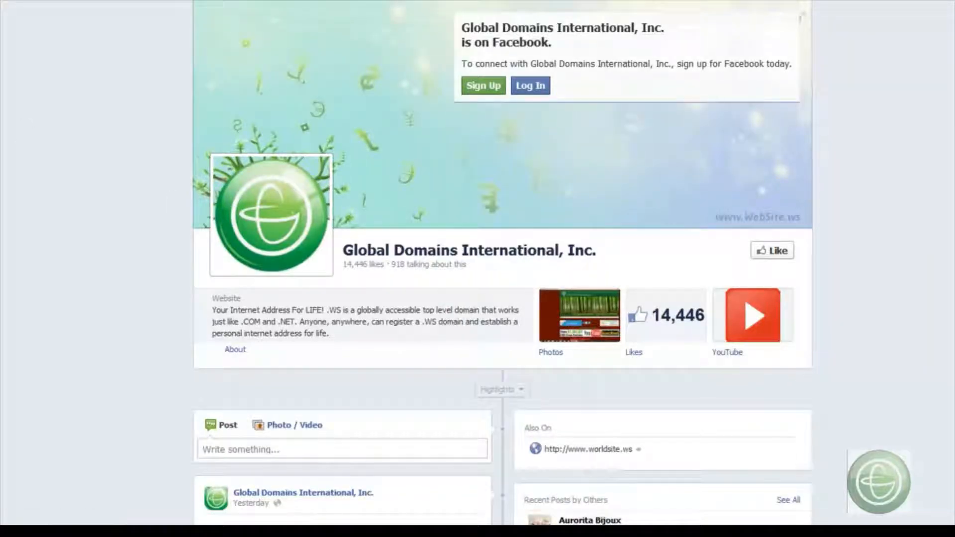
left_click(4, 30)
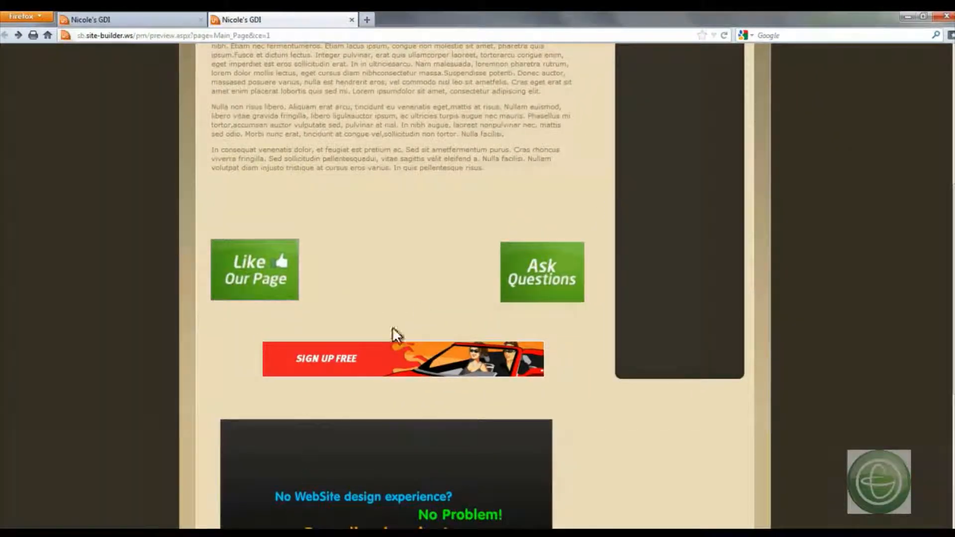
left_click(368, 355)
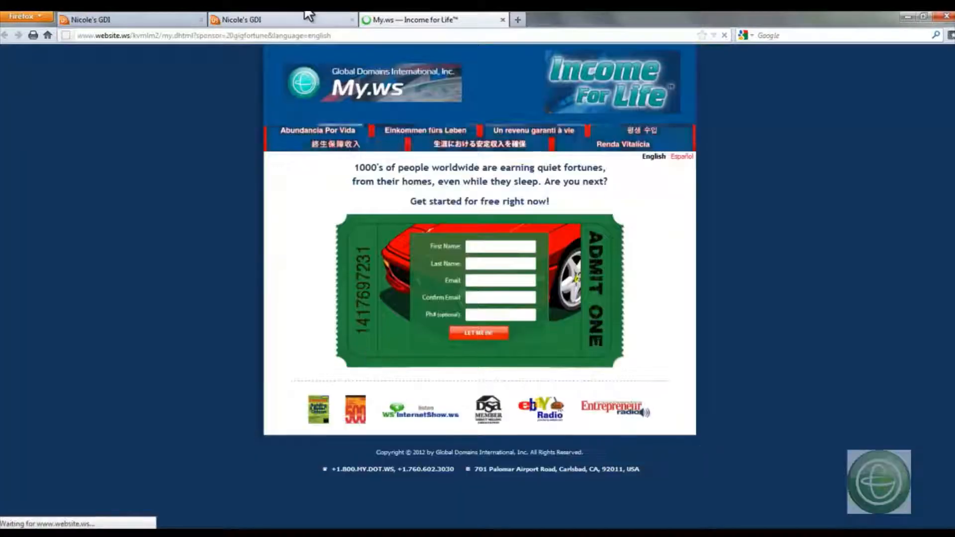
left_click(298, 19)
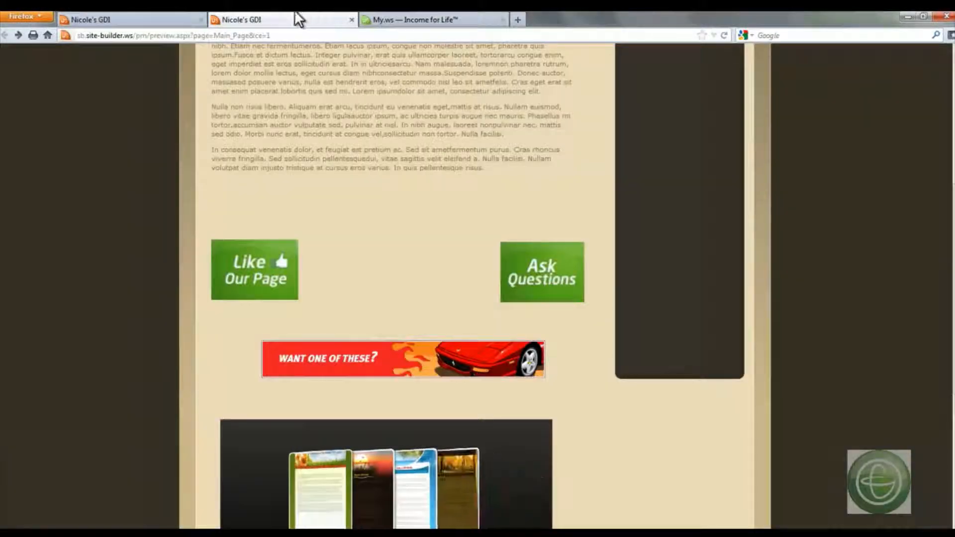
- Check the movie and the rest of the previewed page, and close the preview to return to the page editor
scroll(156, 285, "down", 4)
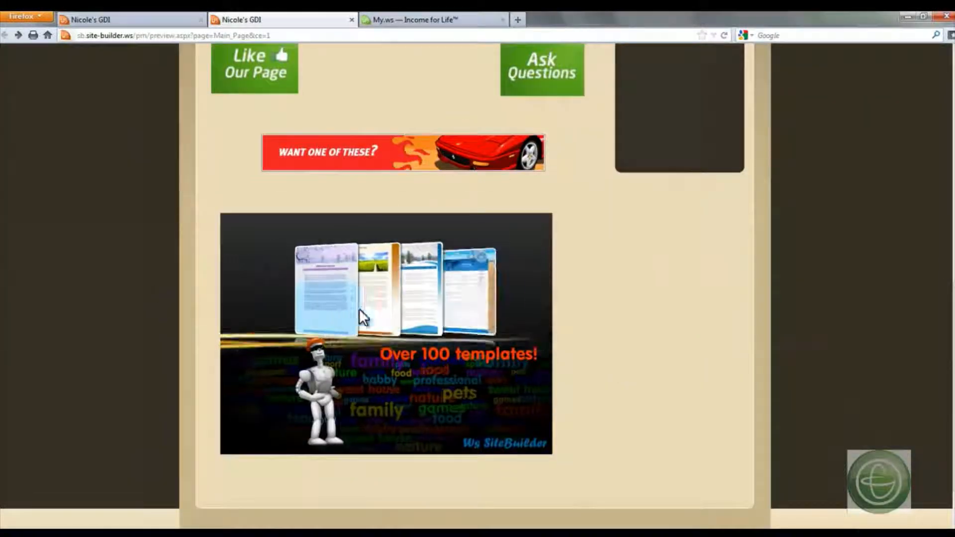
scroll(539, 384, "down", 1)
scroll(539, 384, "up", 10)
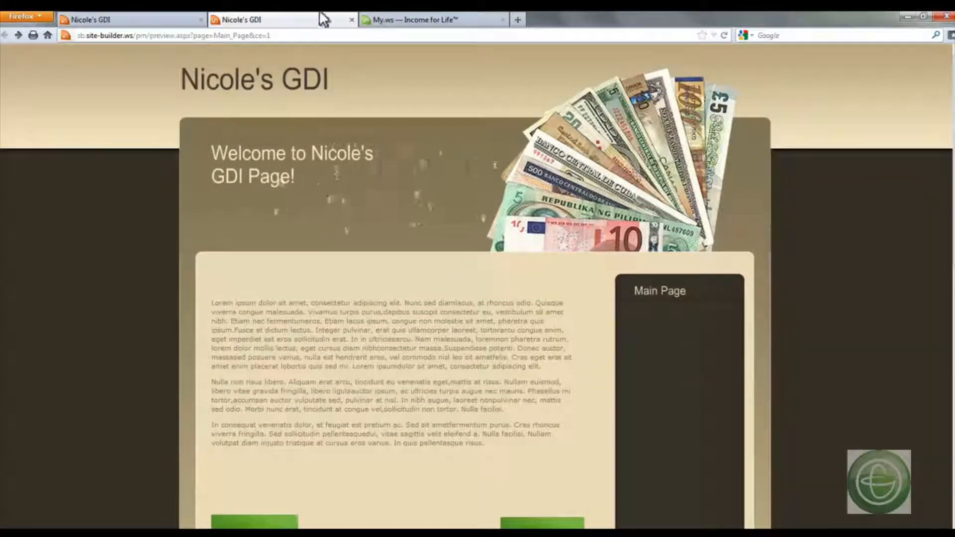
left_click(351, 20)
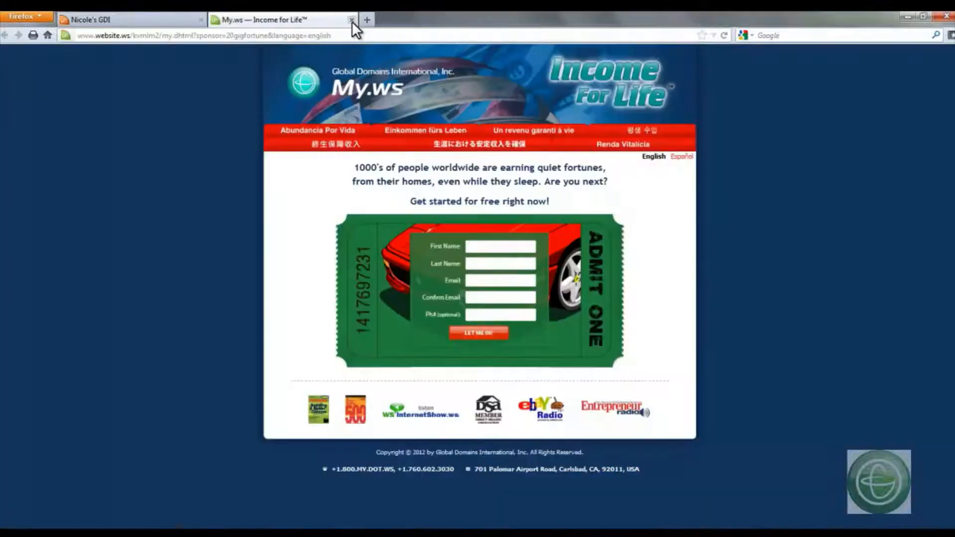
left_click(132, 18)
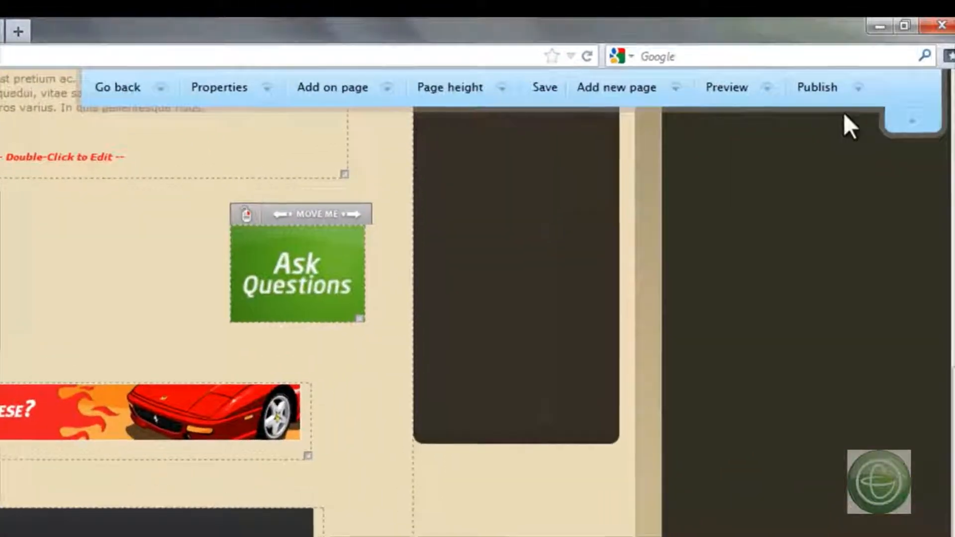
- Publish only the current page and confirm the publication
left_click(868, 77)
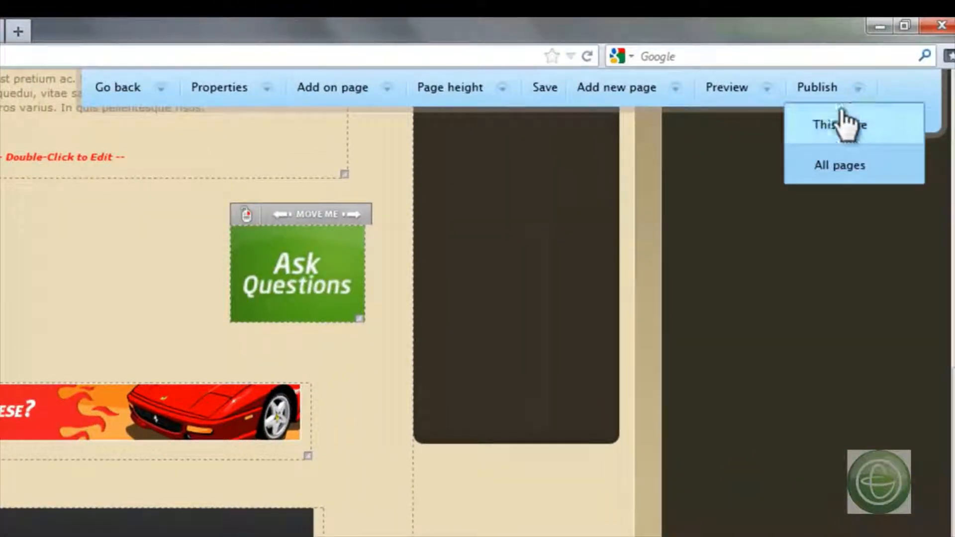
left_click(845, 125)
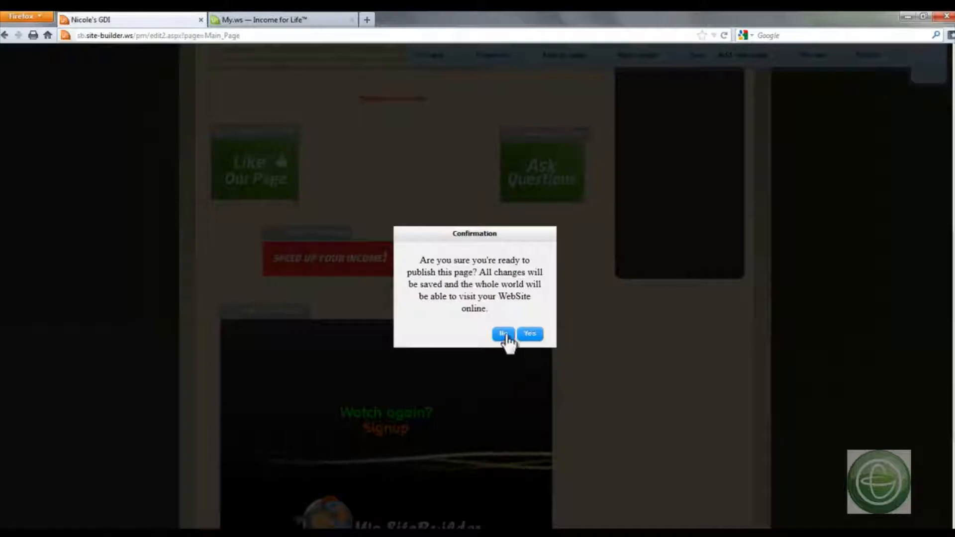
left_click(530, 334)
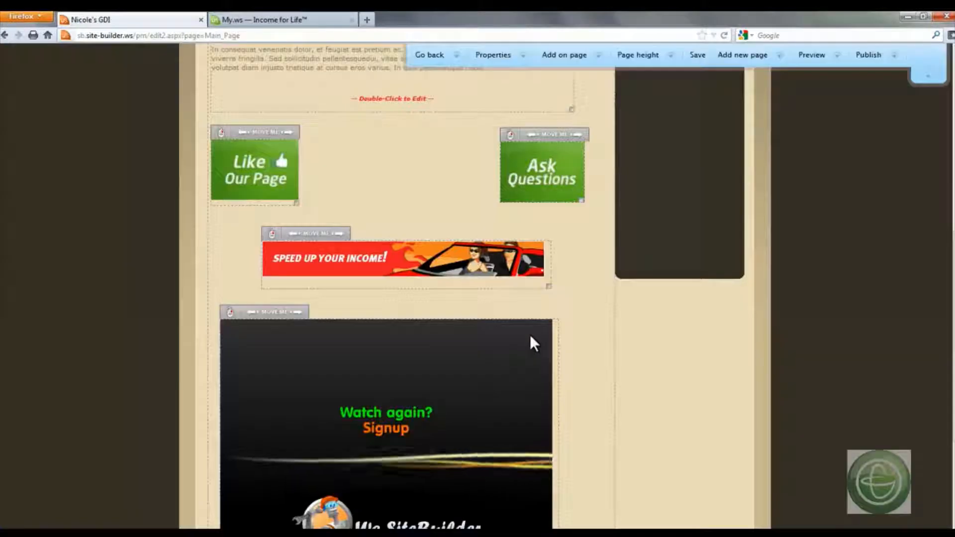
- Return to the page manager, saving the changes before leaving the Content Editor
left_click(464, 55)
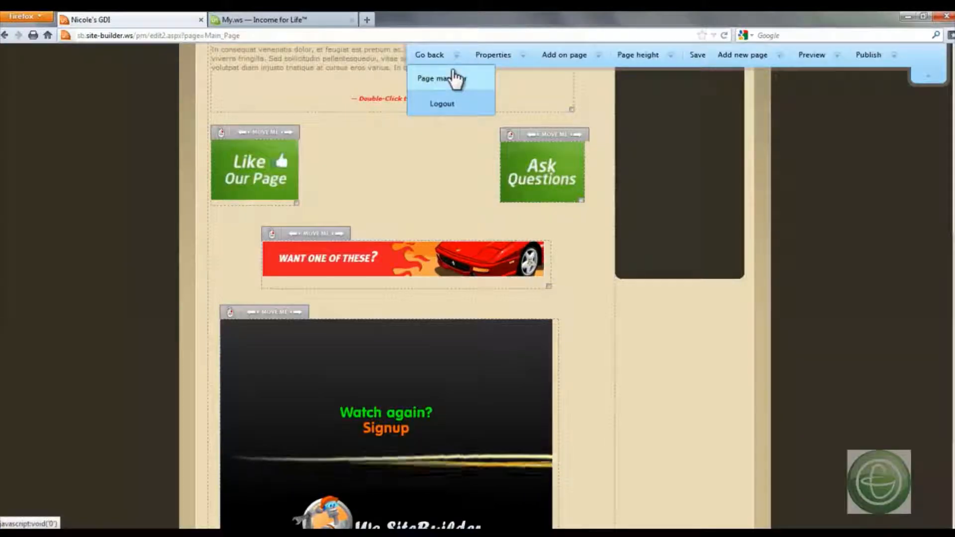
left_click(451, 74)
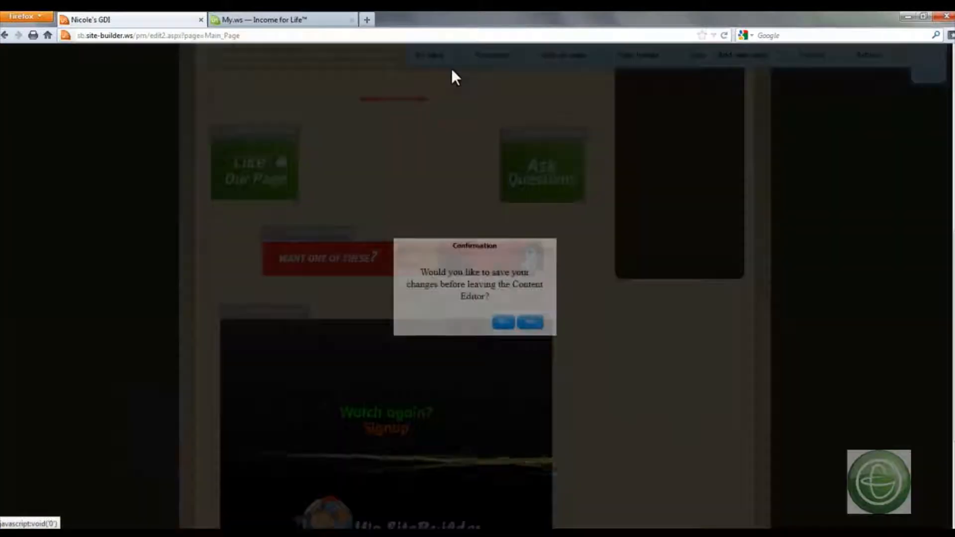
left_click(529, 324)
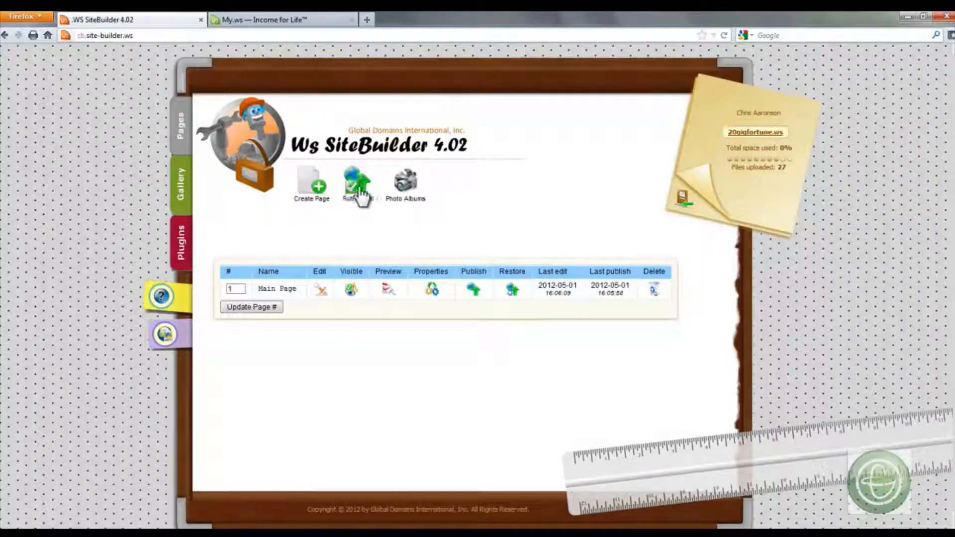
- Create a new photo album and name it with the owner's first name in possessive form followed by "New Album"
left_click(407, 182)
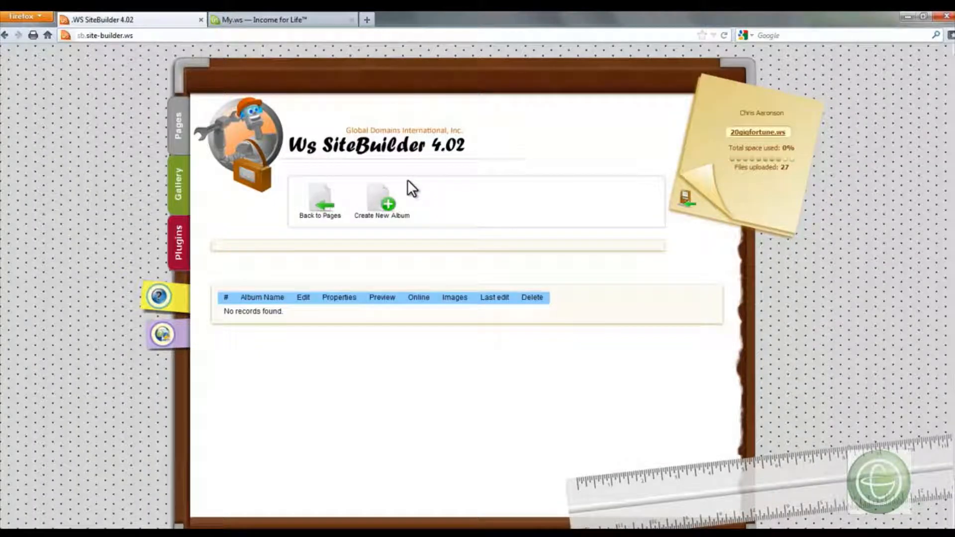
left_click(380, 215)
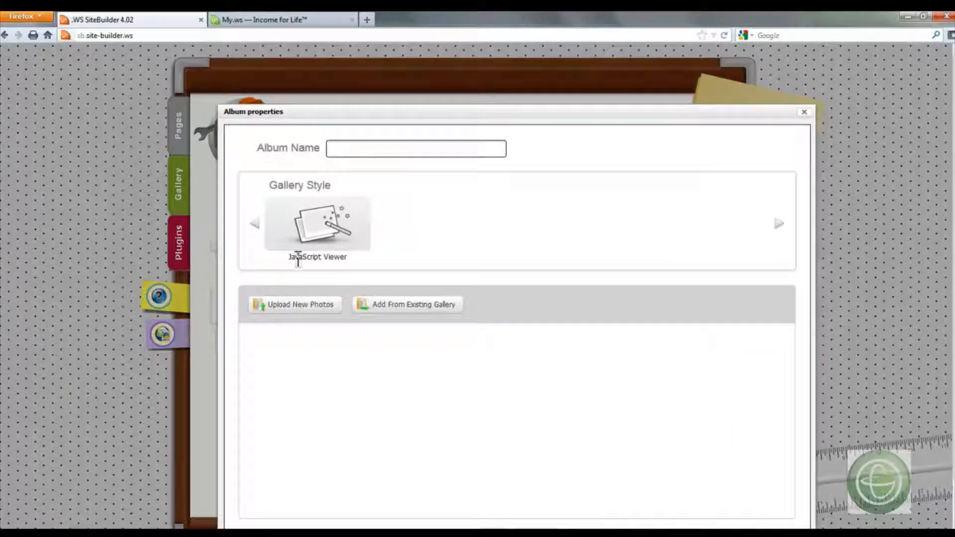
left_click(382, 148)
type("Nicole's New Album")
- Choose the JavaScript Viewer gallery style for the album and set its transition effect to Fade+Zoom
left_click(329, 229)
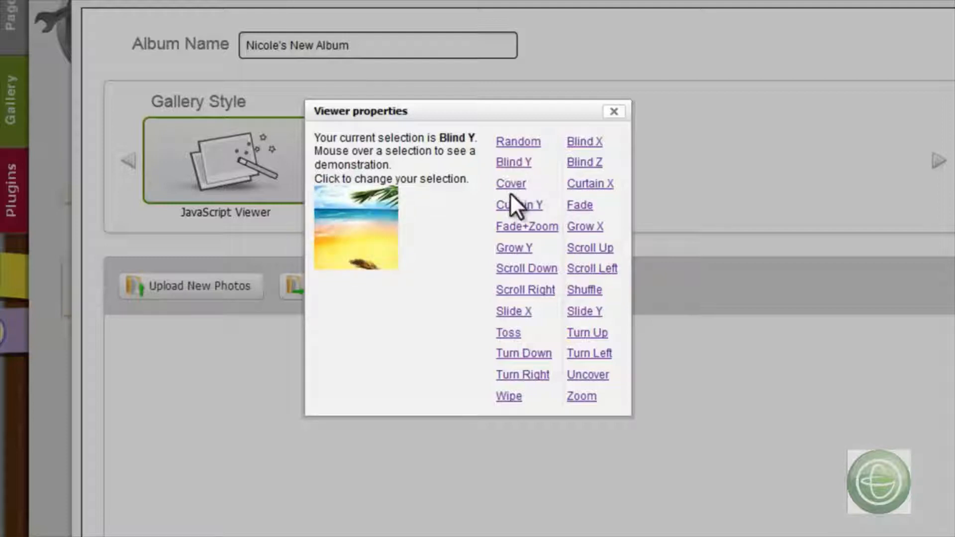
left_click(517, 205)
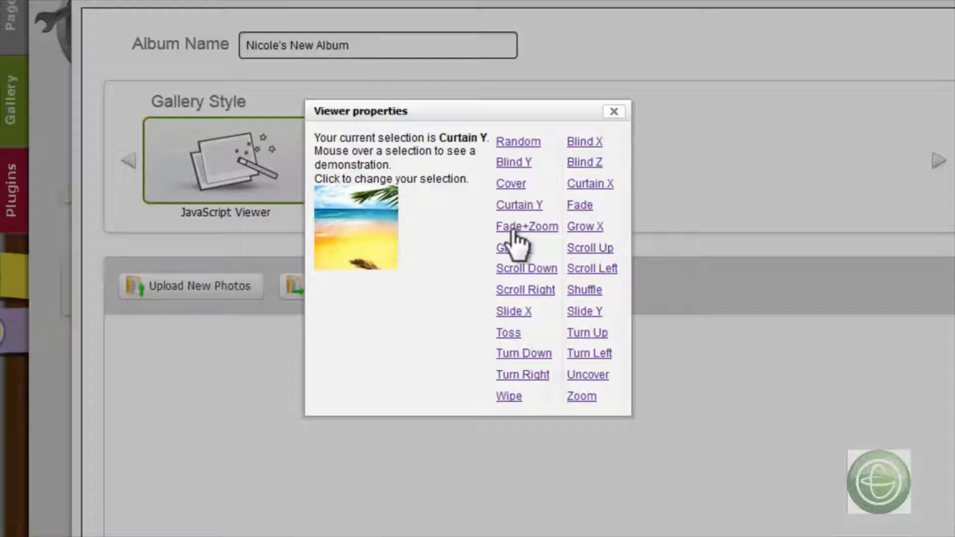
left_click(516, 230)
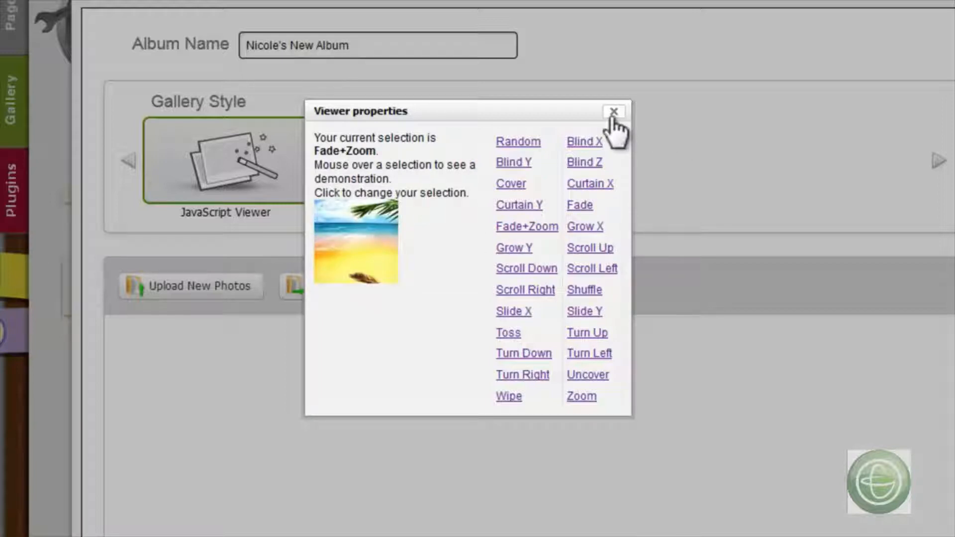
left_click(614, 113)
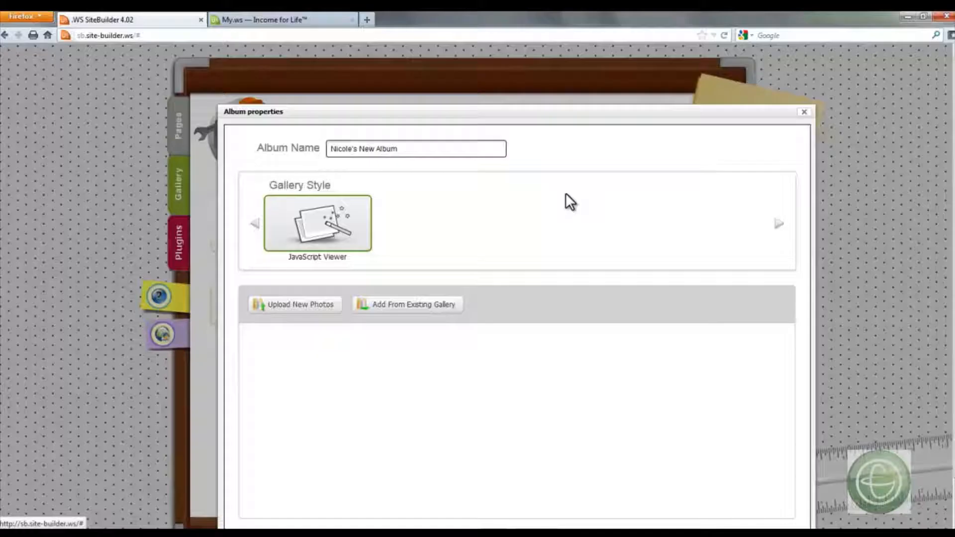
- Start uploading new photos to the album and select the first JPG image from the WebSite Contest HostWP folder
left_click(318, 306)
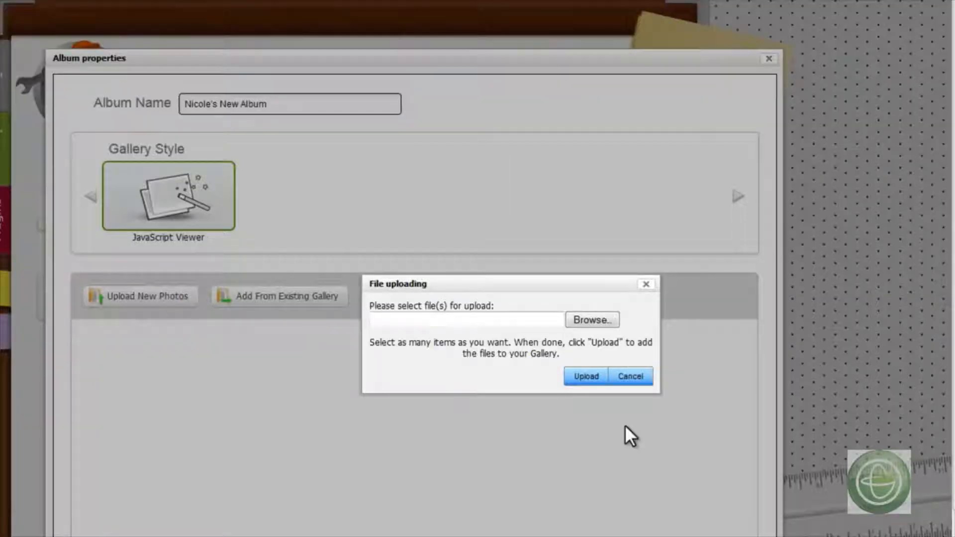
left_click(593, 321)
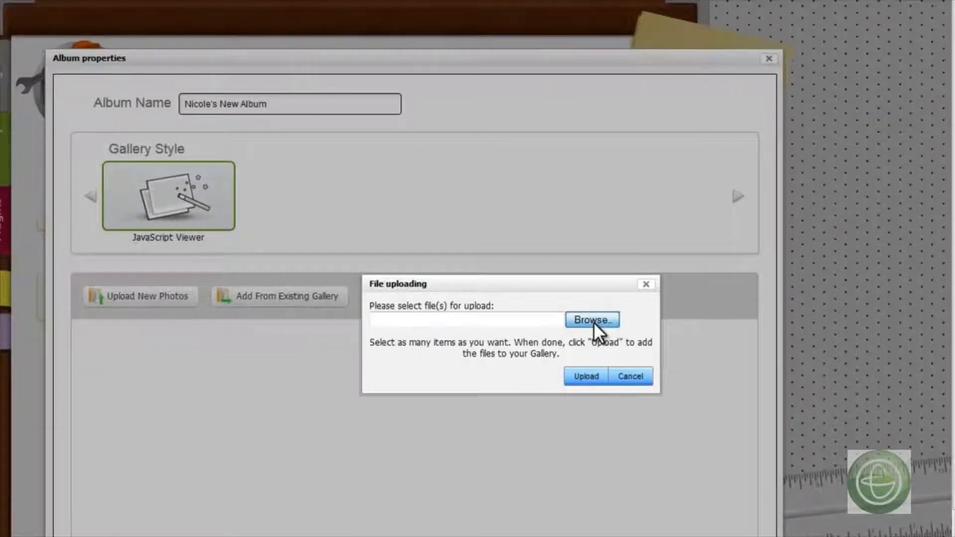
double_click(137, 104)
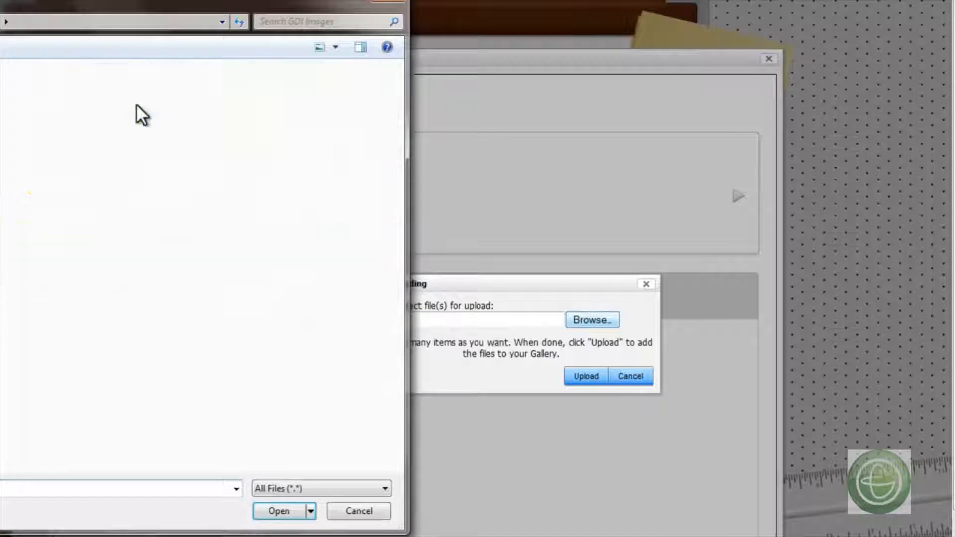
left_click(2, 105)
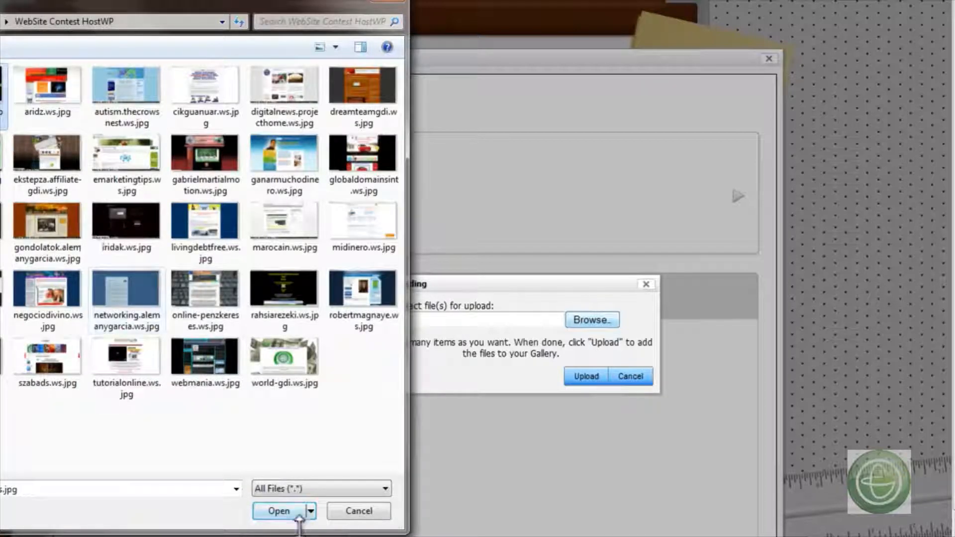
left_click(282, 511)
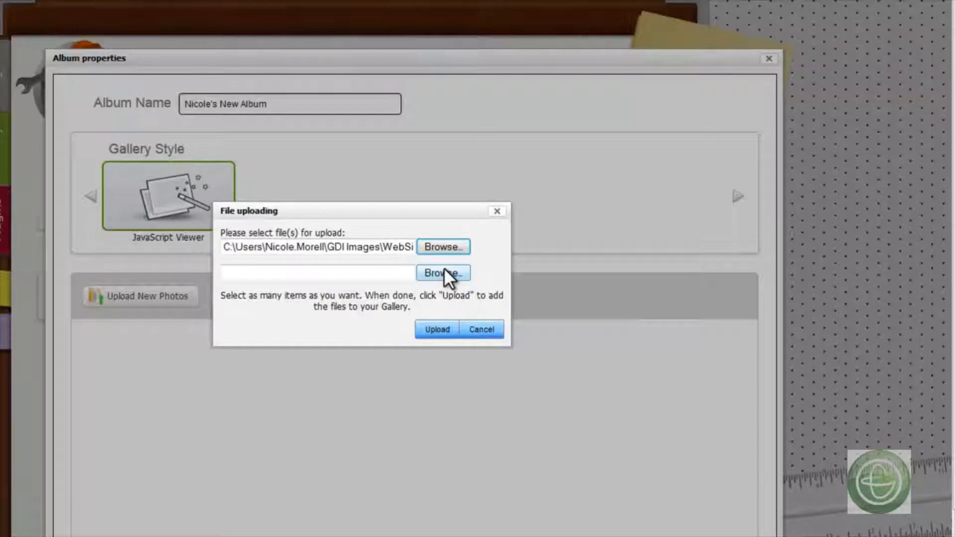
- Add aridz.ws.jpg and livingdebtfree.ws.jpg from the WebSite Contest HostWP folder to the files chosen for upload
left_click(444, 272)
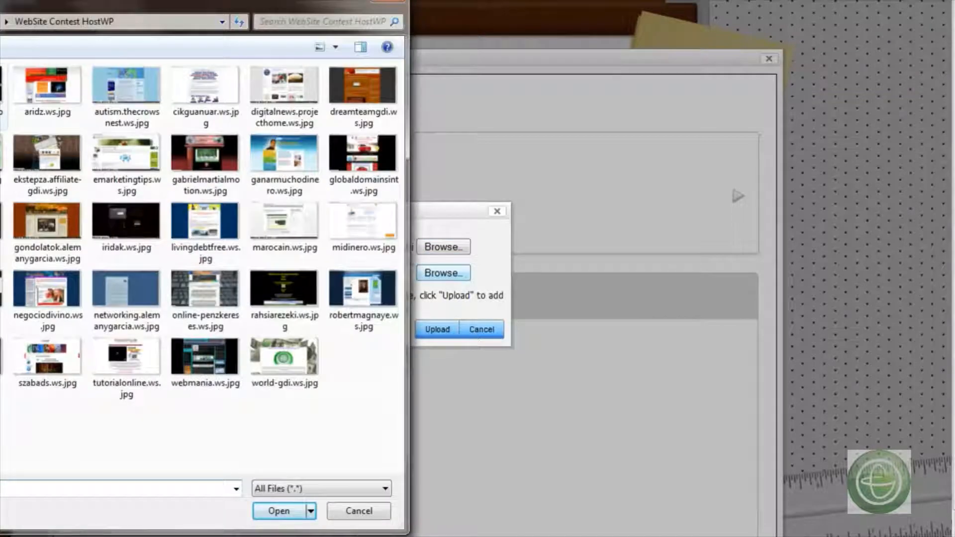
left_click(61, 94)
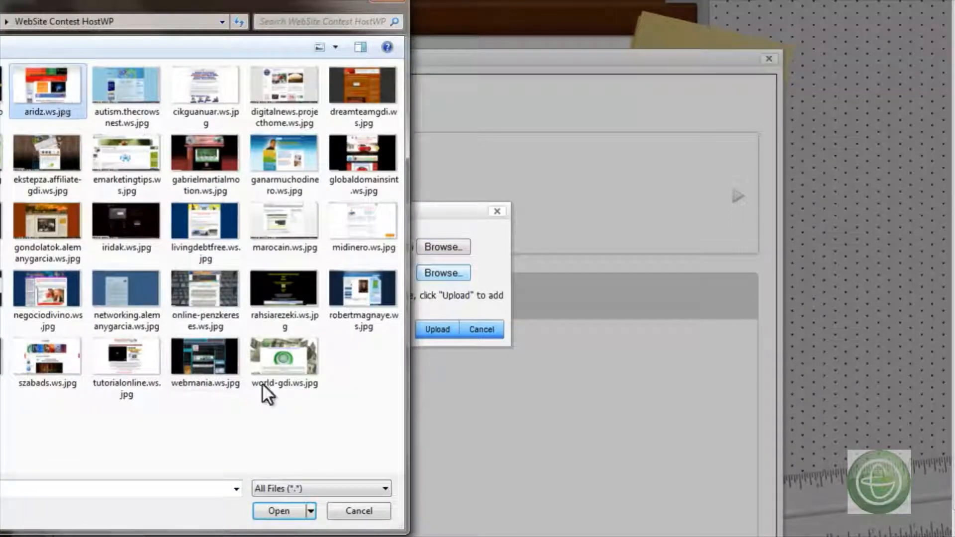
left_click(284, 514)
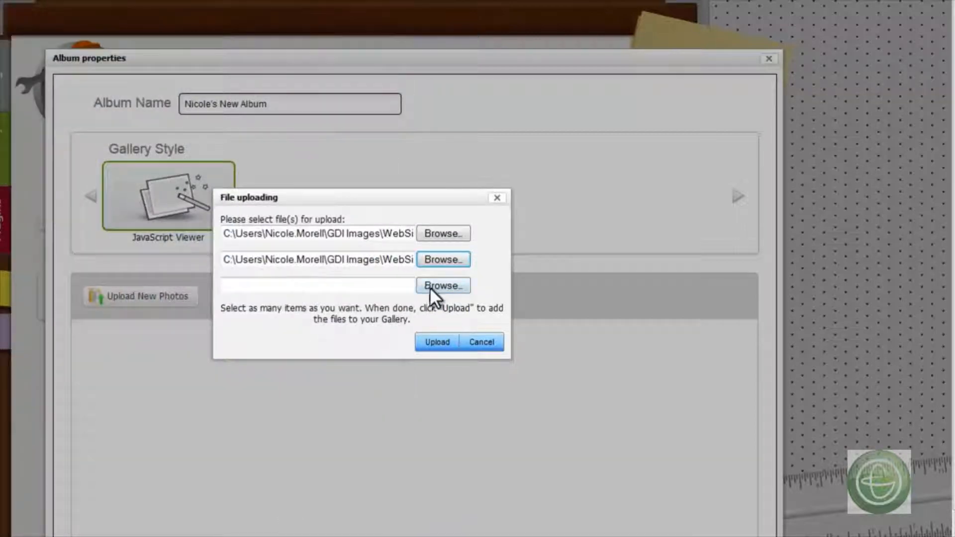
left_click(430, 286)
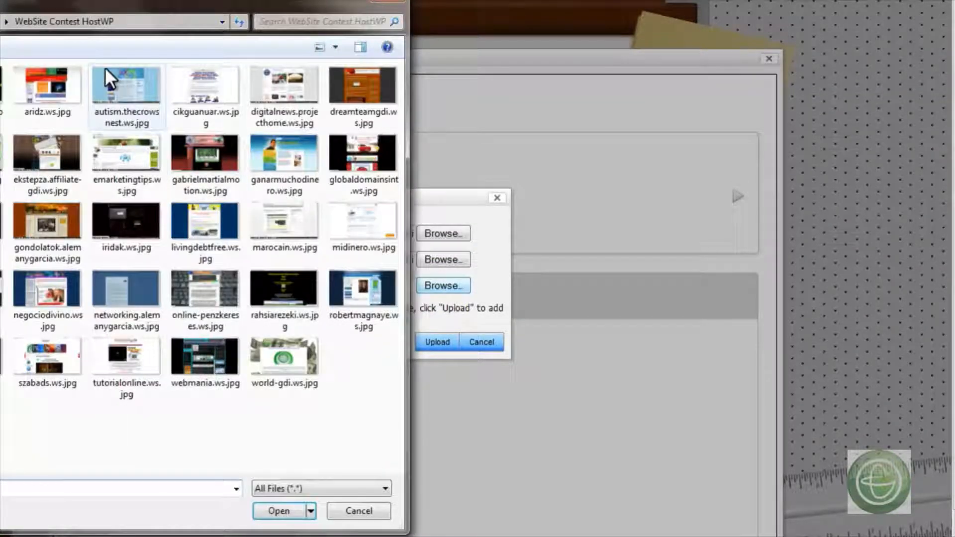
left_click(105, 69)
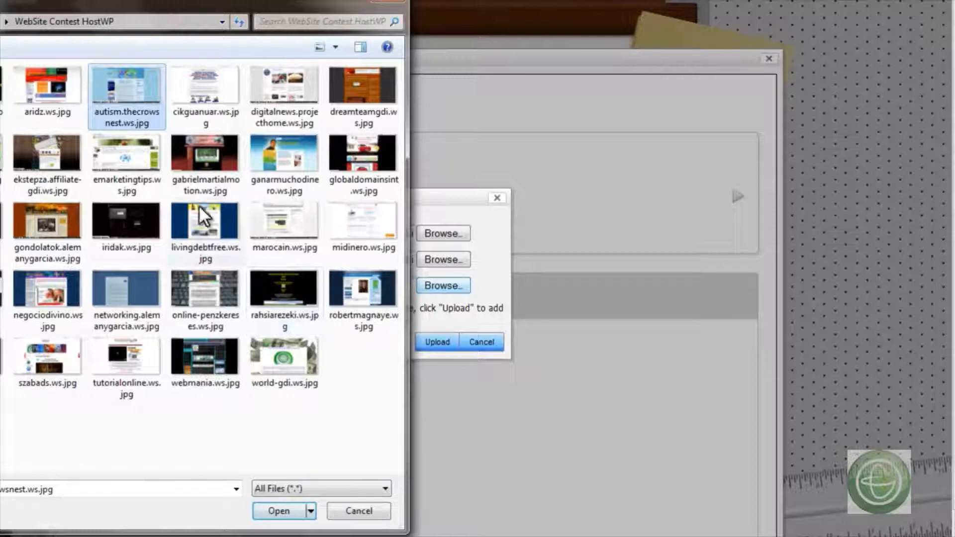
left_click(204, 220)
left_click(279, 509)
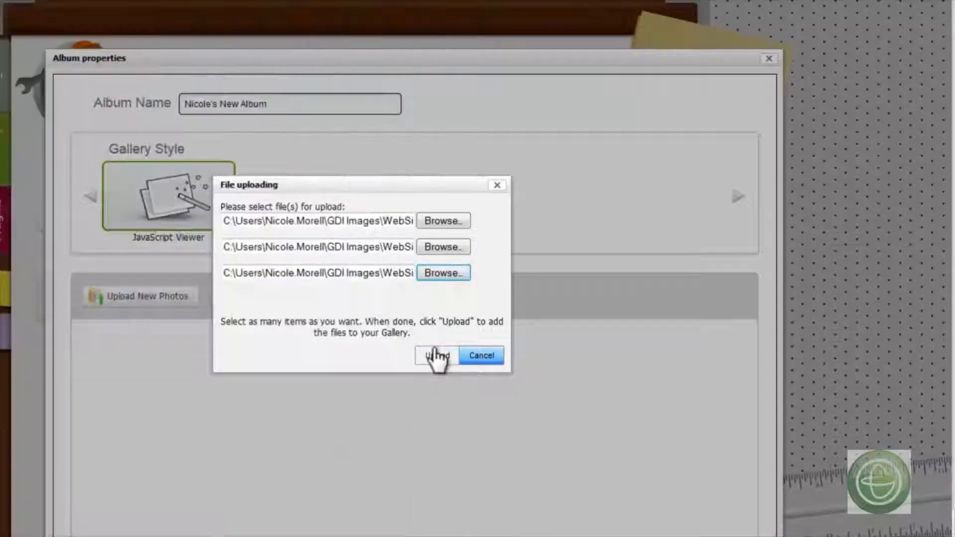
- Upload the chosen photos to the album, close the file uploading dialog and confirm the album properties
left_click(443, 358)
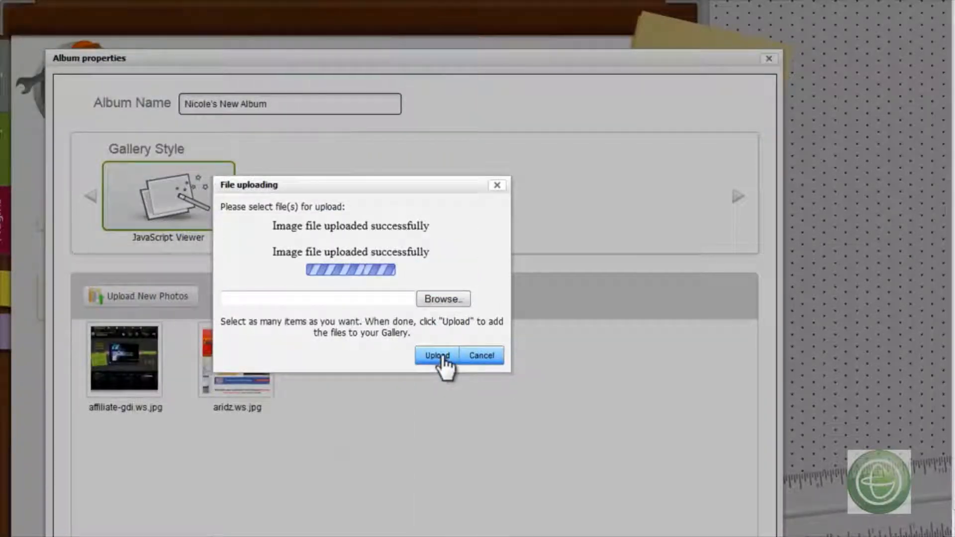
left_click(470, 355)
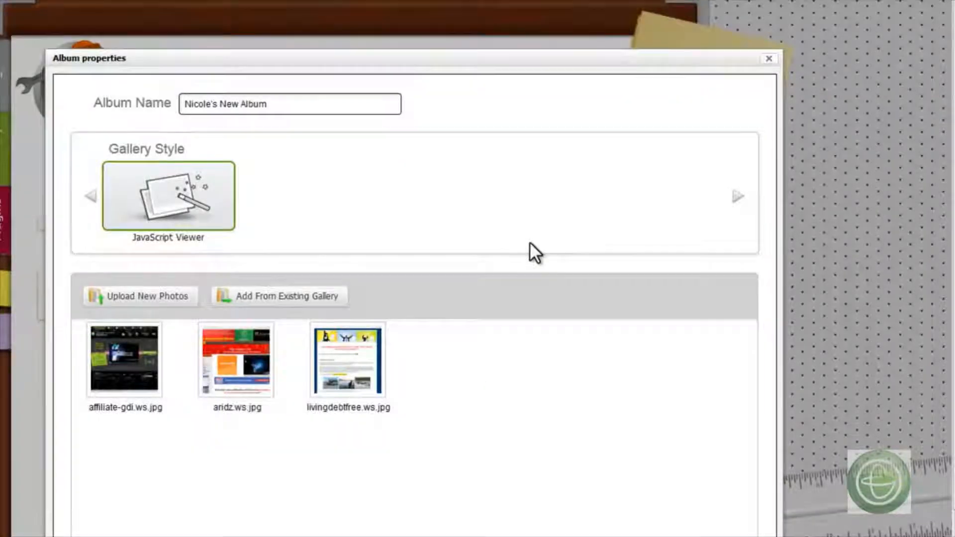
scroll(530, 242, "down", 1)
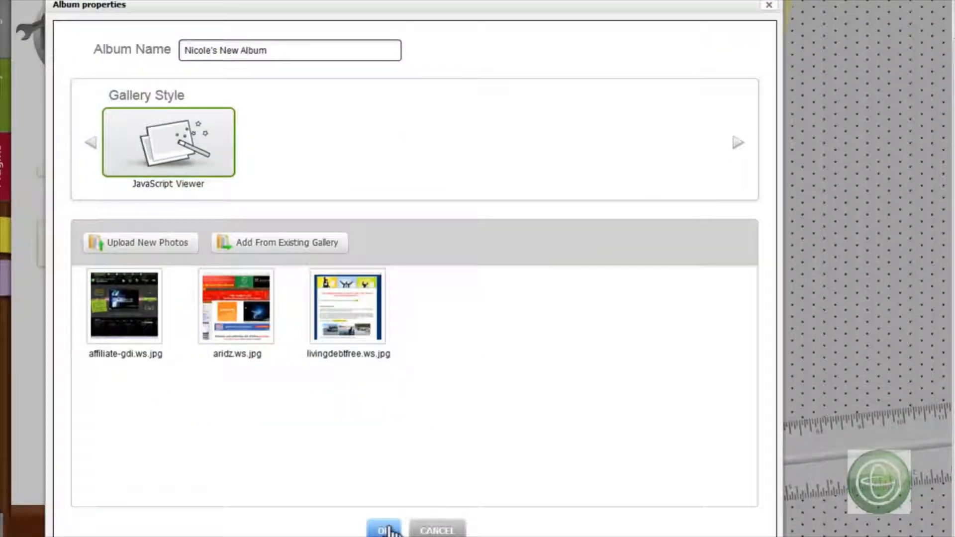
left_click(383, 531)
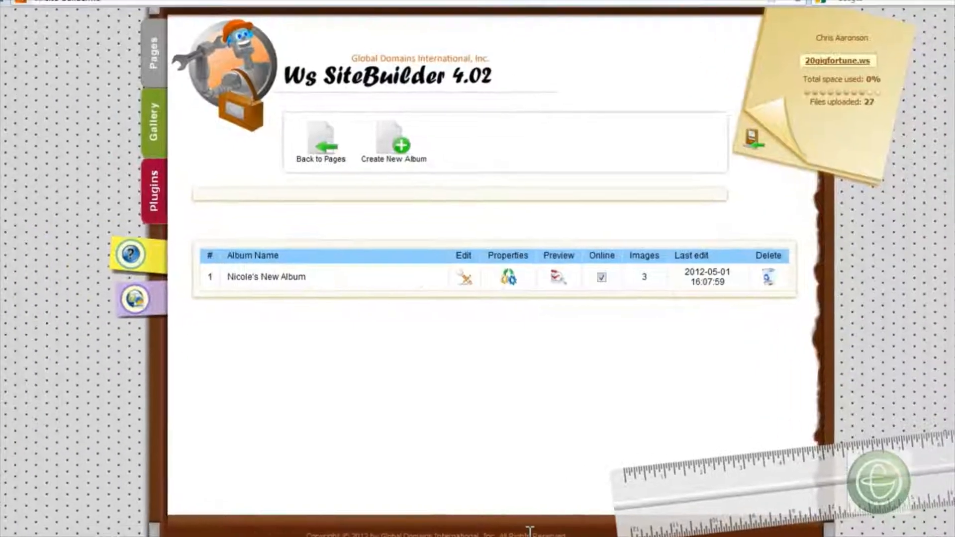
- Preview the new photo album and page forward through its photos
left_click(557, 281)
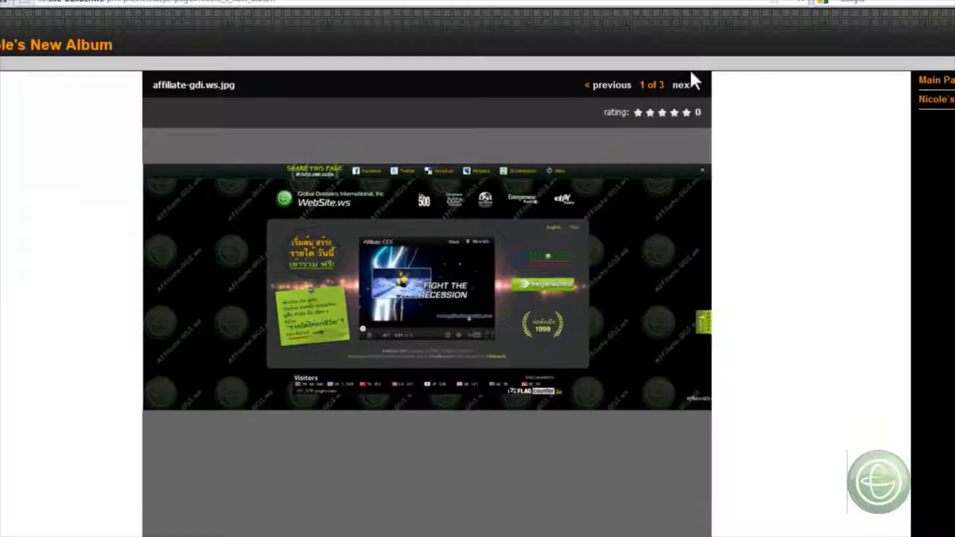
left_click(683, 88)
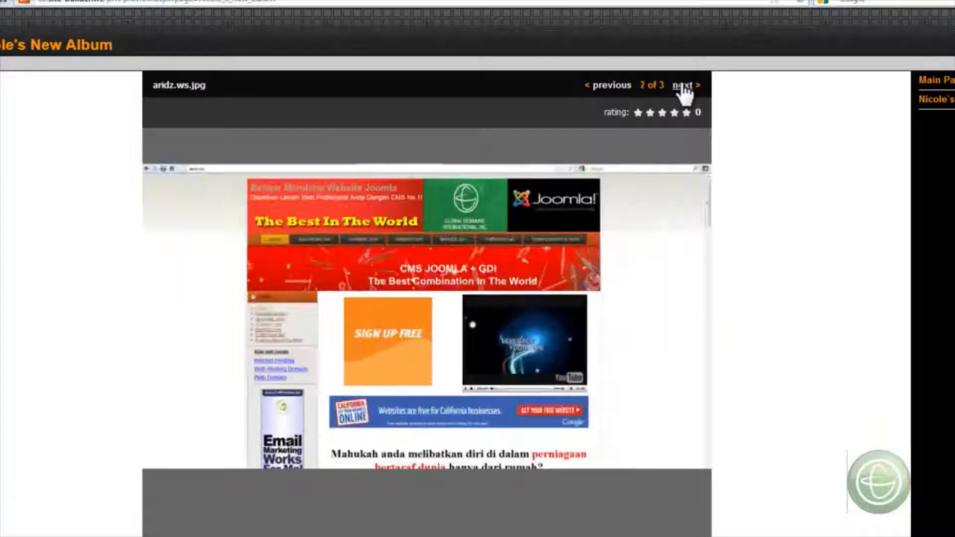
left_click(683, 88)
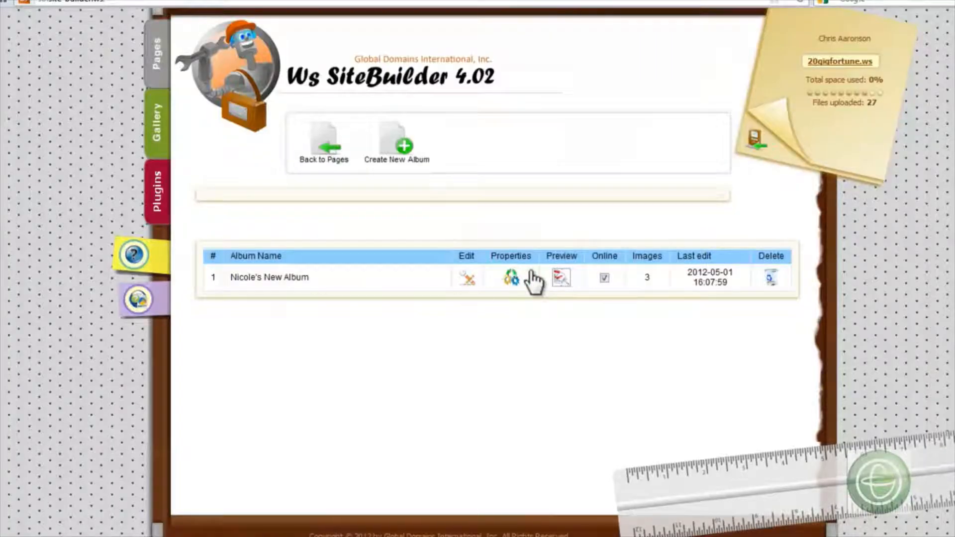
- Review the album's page properties and design templates, save them as they are, and return to the page manager
left_click(515, 278)
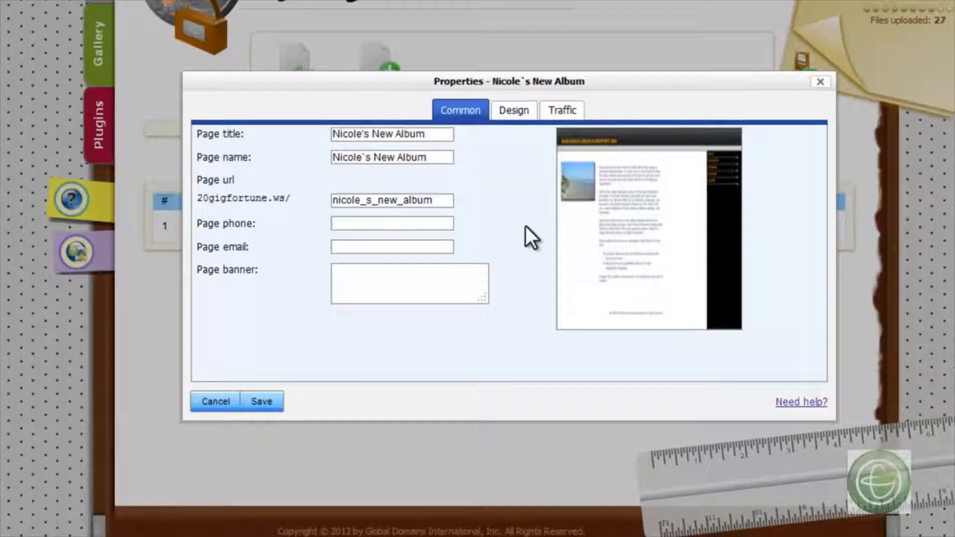
left_click(522, 112)
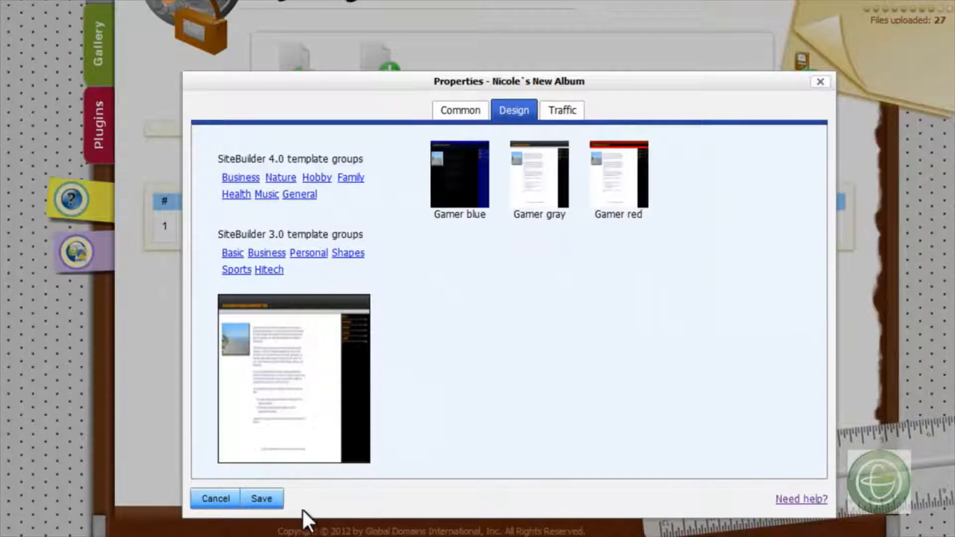
left_click(256, 499)
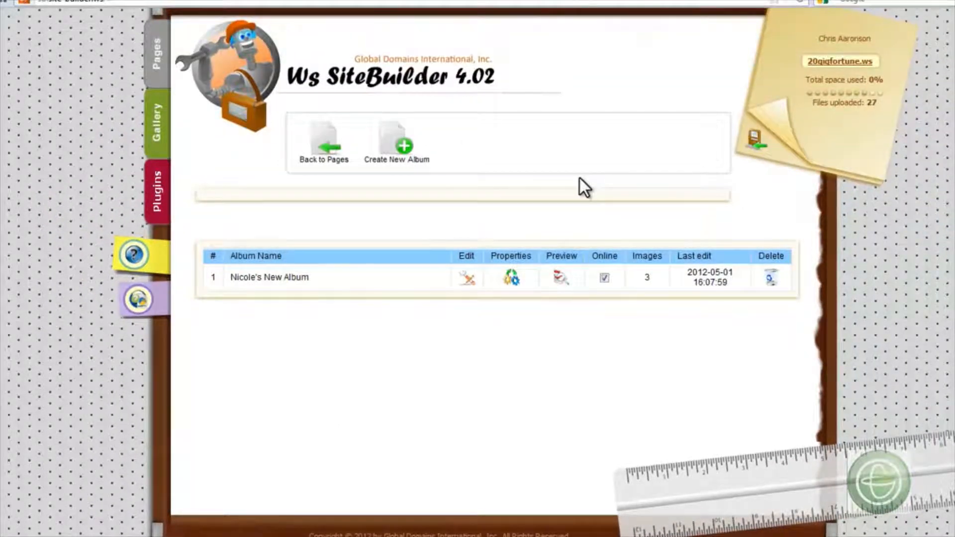
left_click(321, 146)
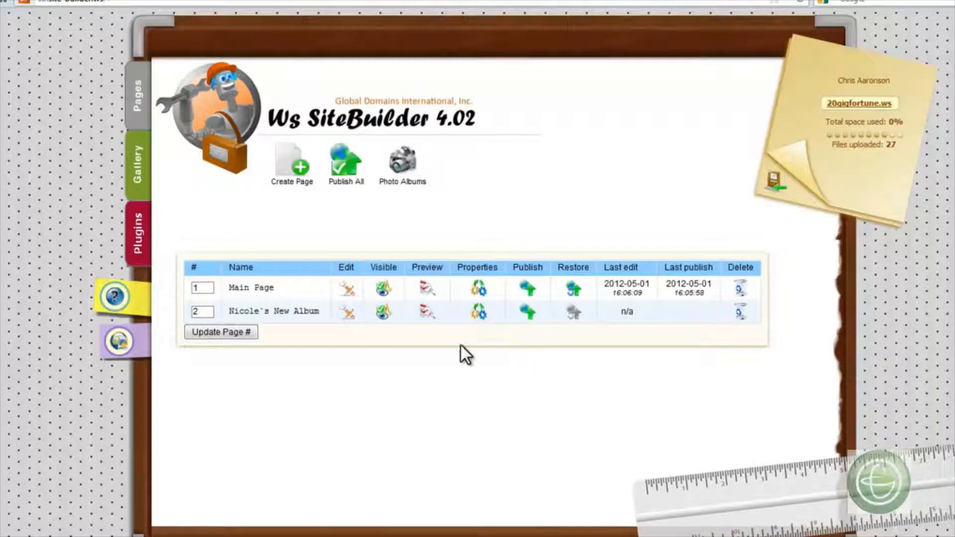
left_click(384, 313)
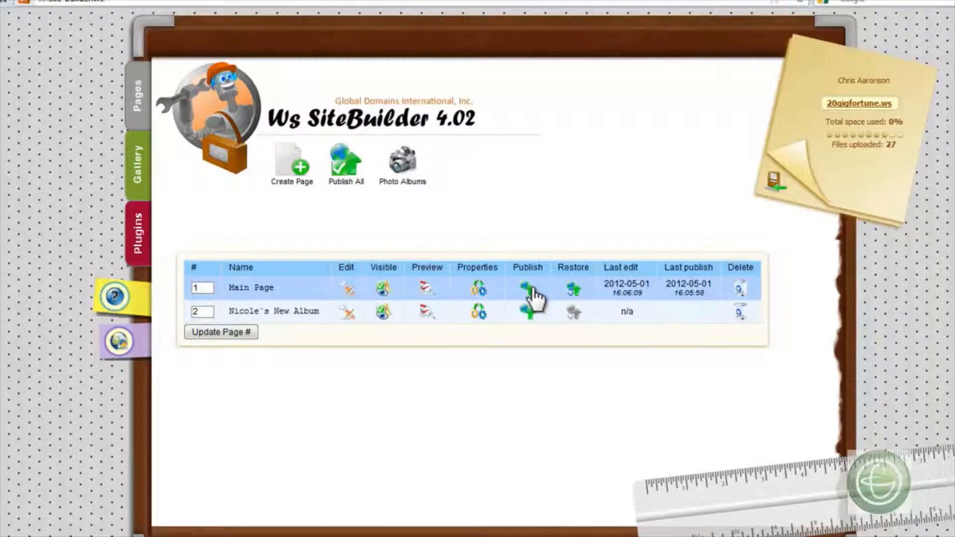
- Look through the Gallery's stored files and its file uploading dialog, closing the dialog without uploading anything
left_click(141, 164)
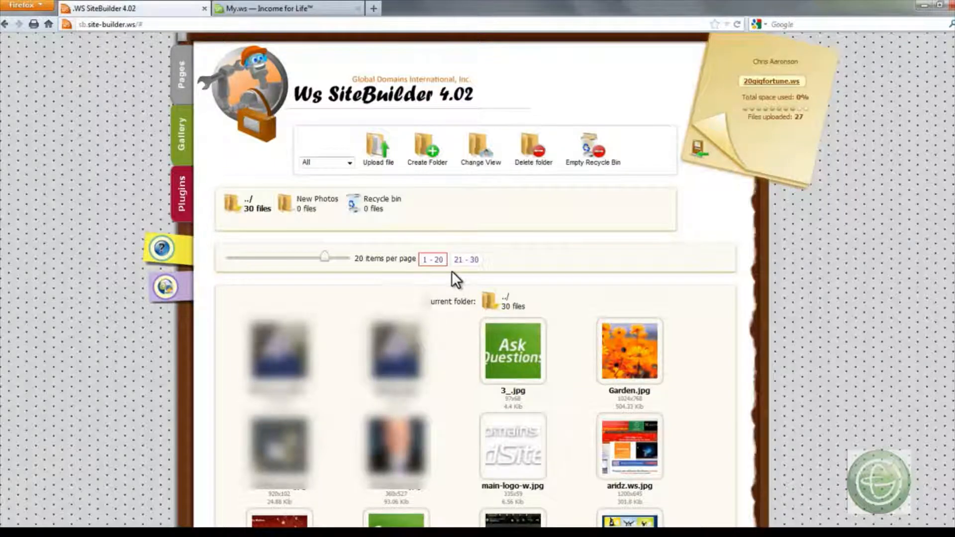
scroll(451, 272, "down", 7)
scroll(452, 270, "up", 7)
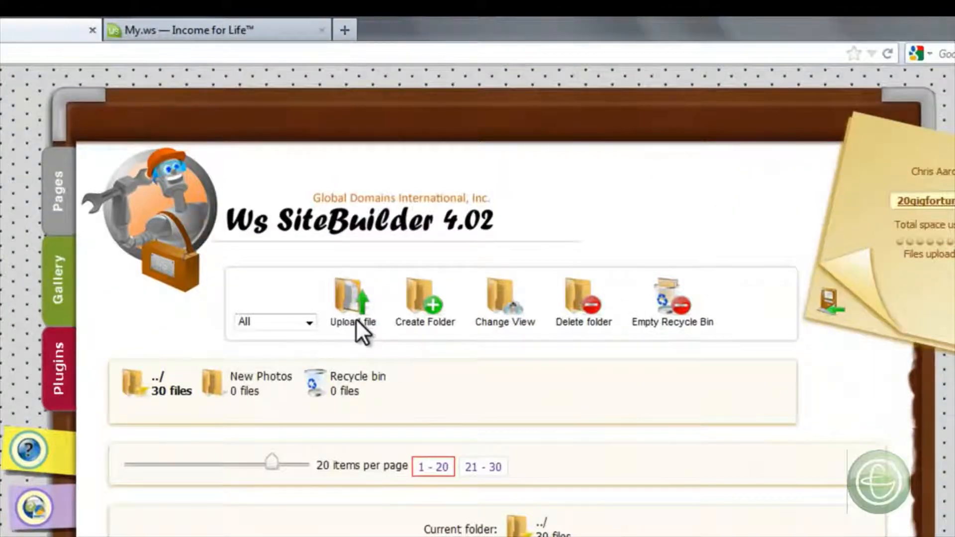
left_click(357, 319)
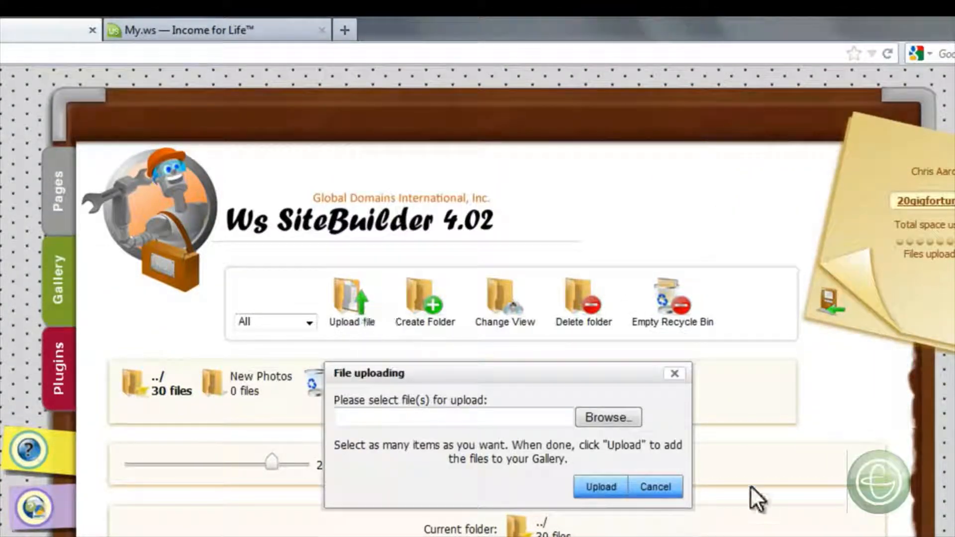
left_click(675, 374)
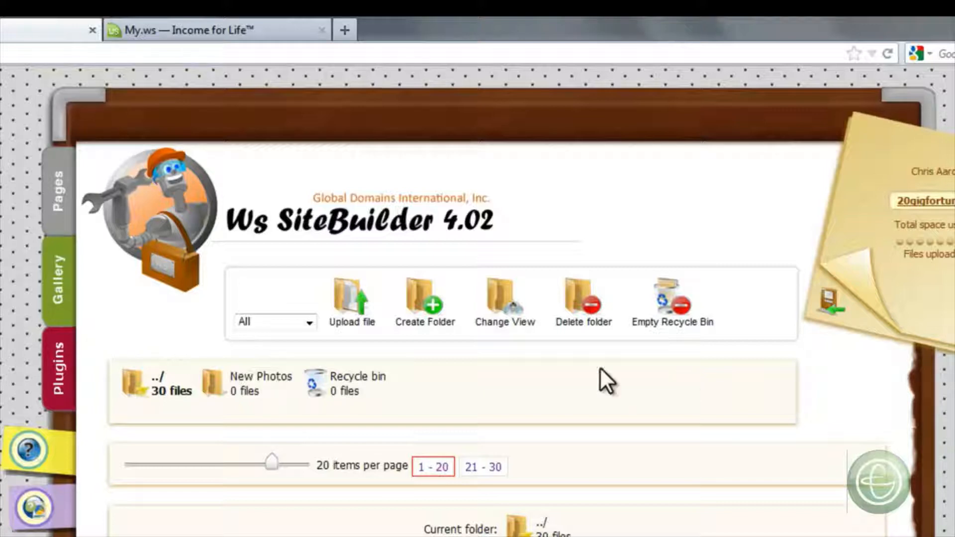
- Go to the list of plugins and preview the Feedback plugin page, closing the preview when done
left_click(74, 366)
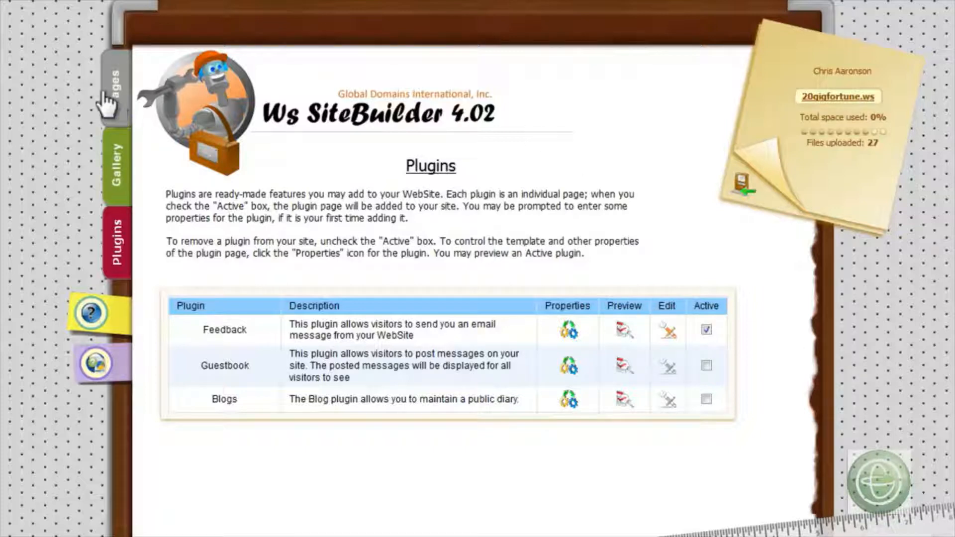
left_click(625, 330)
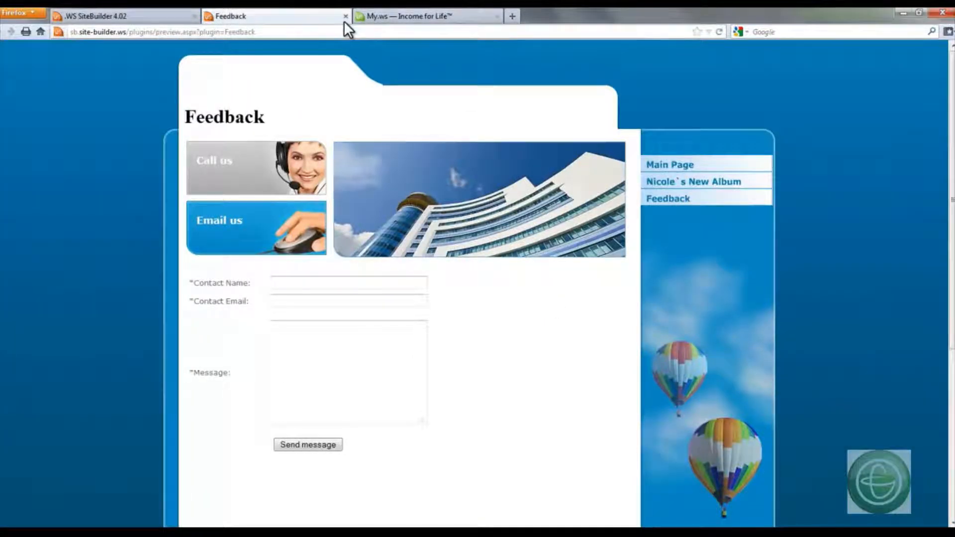
left_click(345, 16)
- Apply the Blue globe design template to the Feedback plugin page and save its properties
left_click(555, 260)
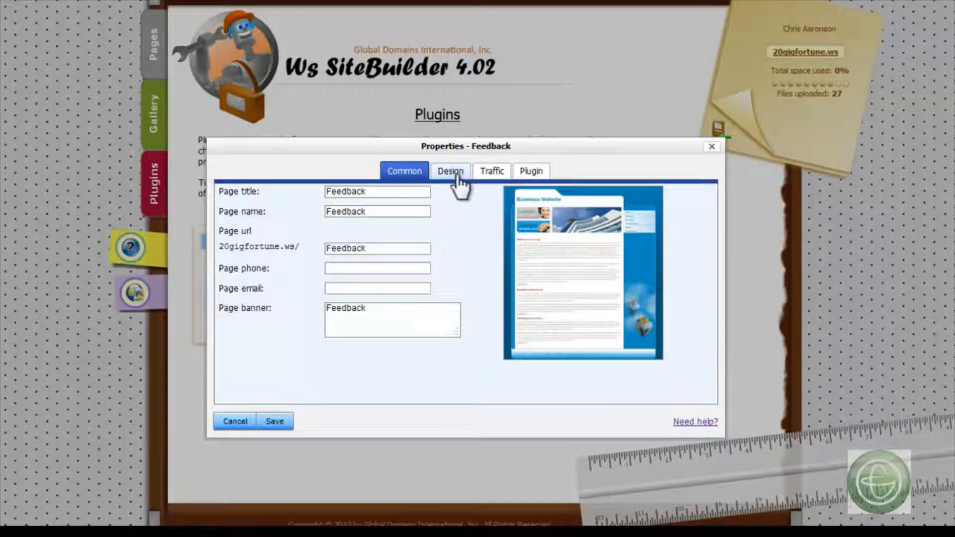
left_click(453, 172)
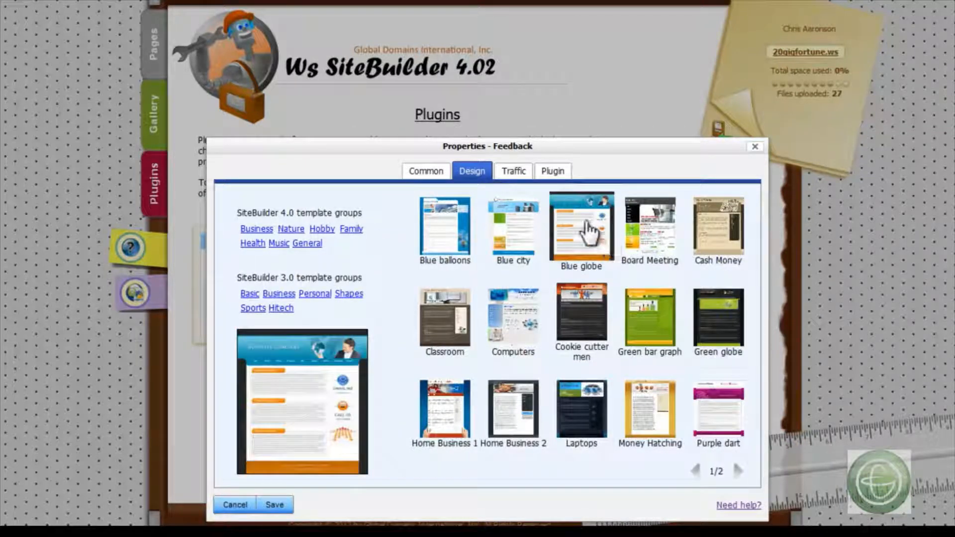
left_click(283, 506)
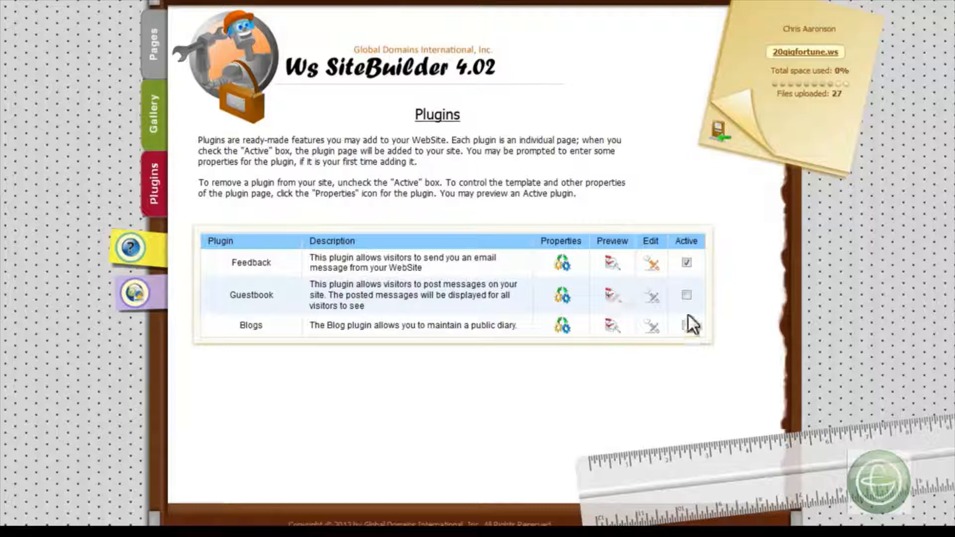
- Activate the Guestbook plugin and preview its page with the add-message form, closing the preview when done
left_click(686, 295)
left_click(607, 297)
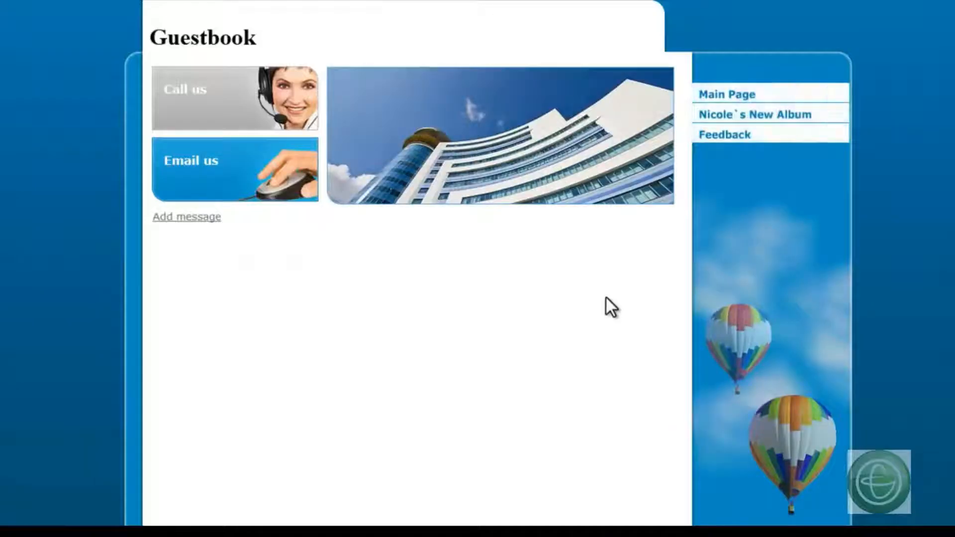
left_click(189, 217)
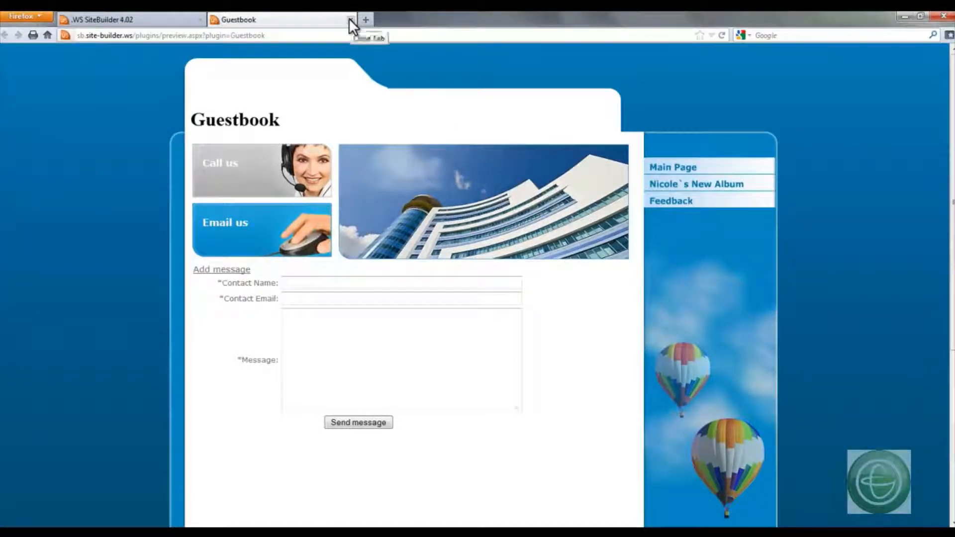
left_click(351, 20)
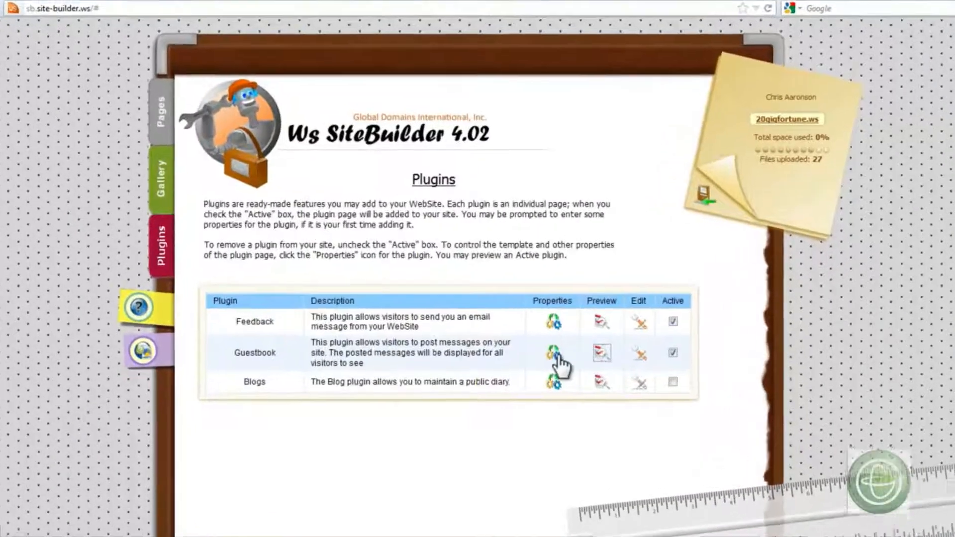
- Apply the Blue globe design template to the Guestbook plugin page, save its properties and preview the page
left_click(535, 335)
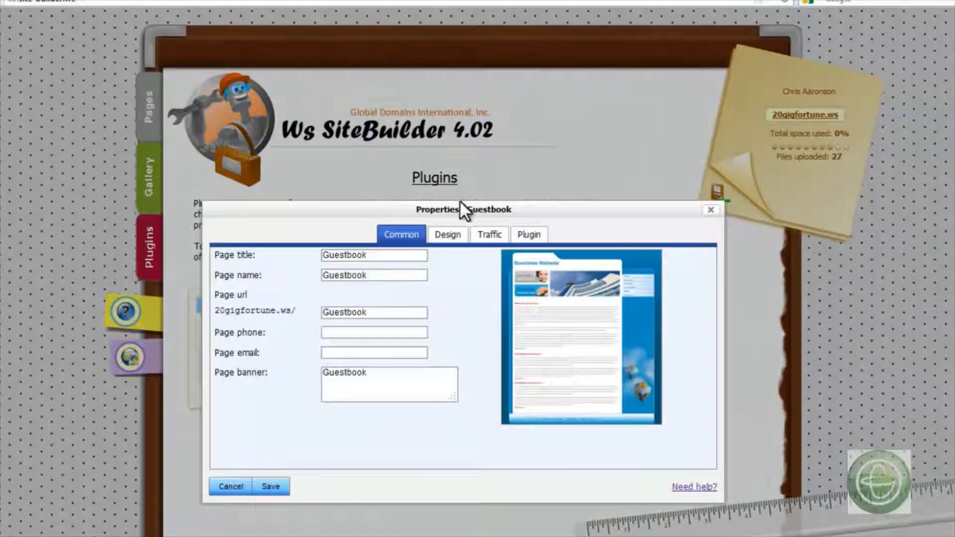
left_click(456, 238)
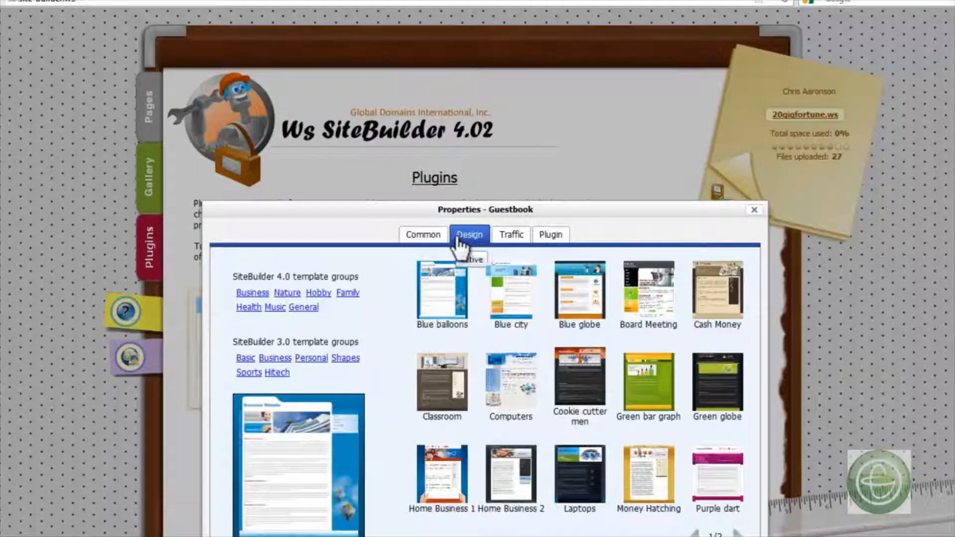
left_click(567, 301)
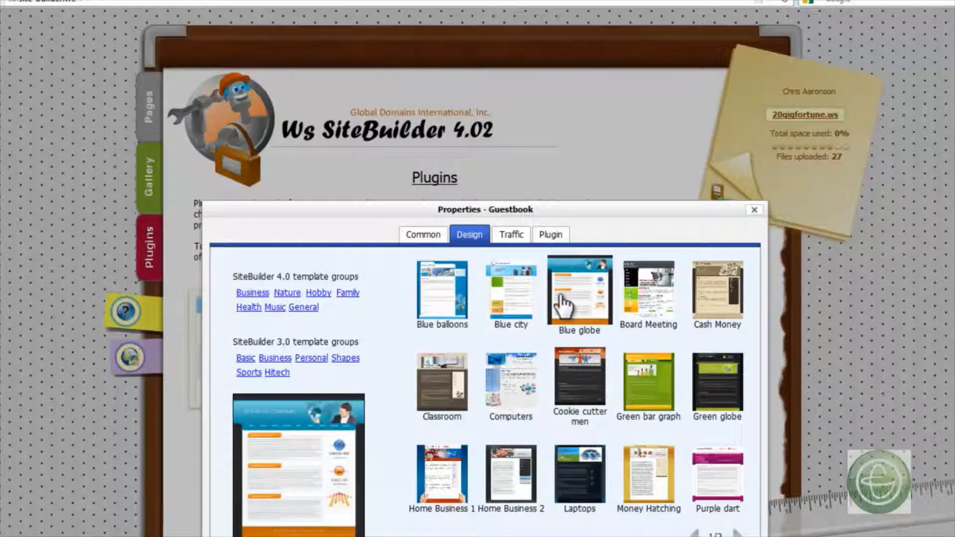
left_click(272, 535)
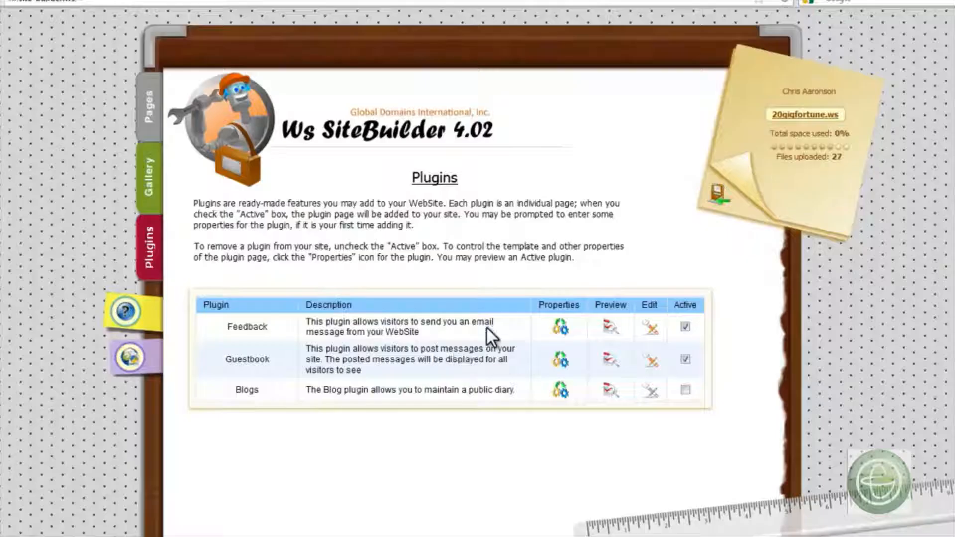
left_click(603, 360)
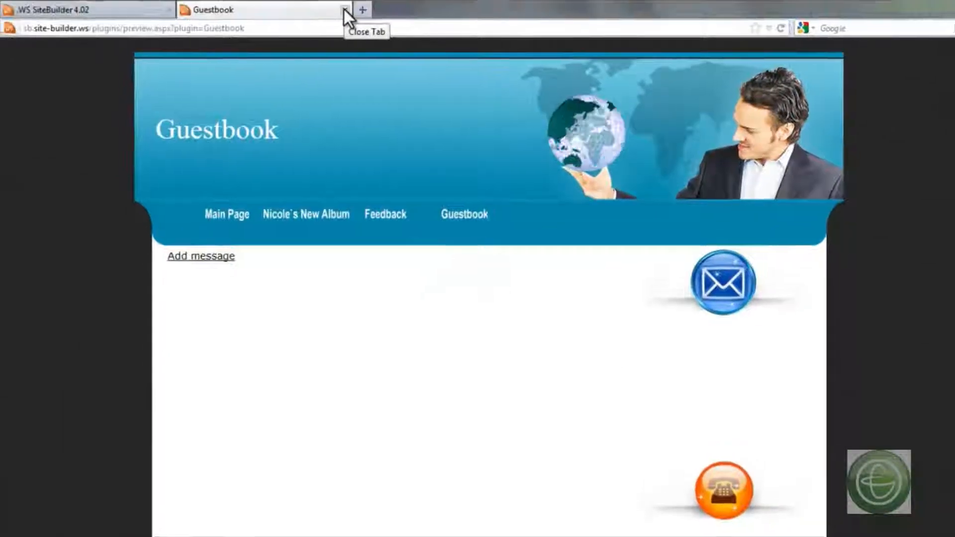
- Close the Guestbook preview, activate the Blogs plugin and create a new blog named after its author
left_click(345, 9)
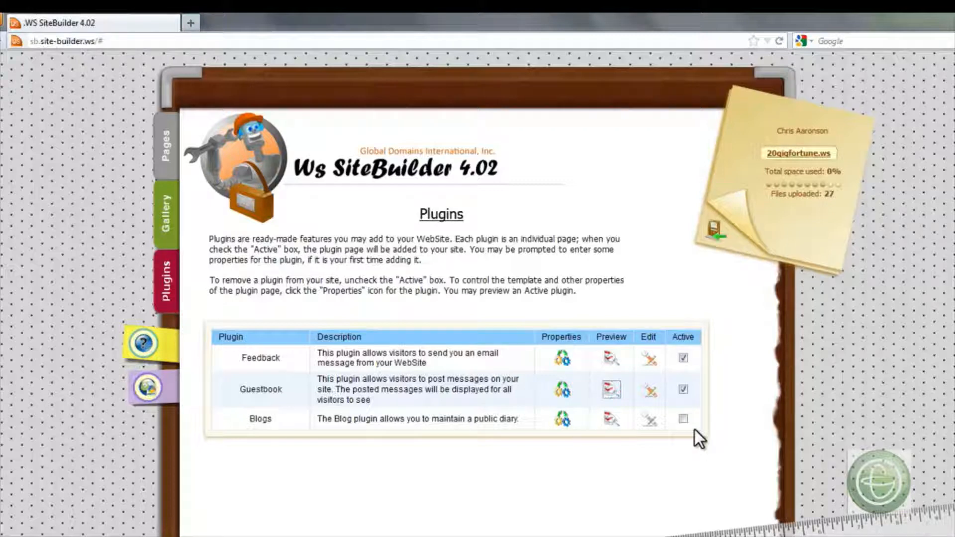
left_click(682, 418)
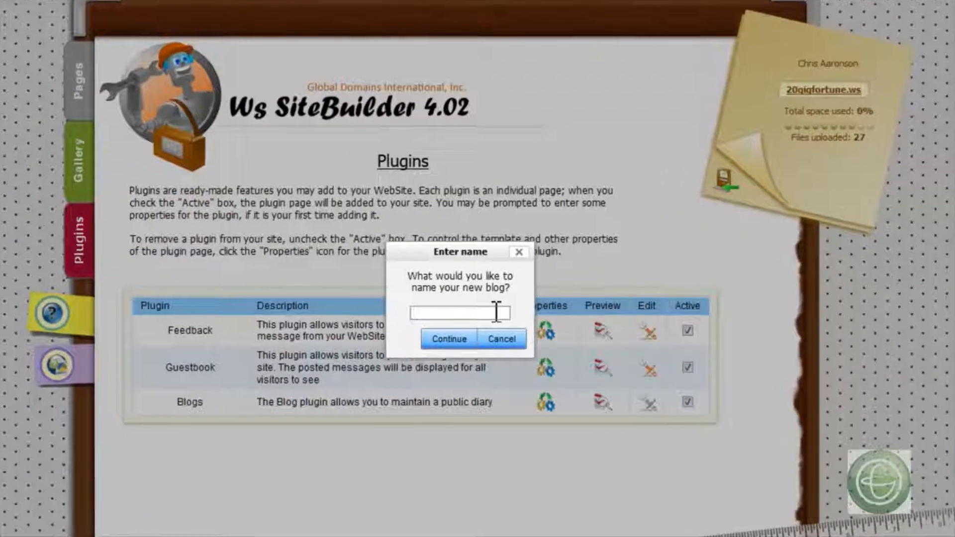
type("Nicole's Blog")
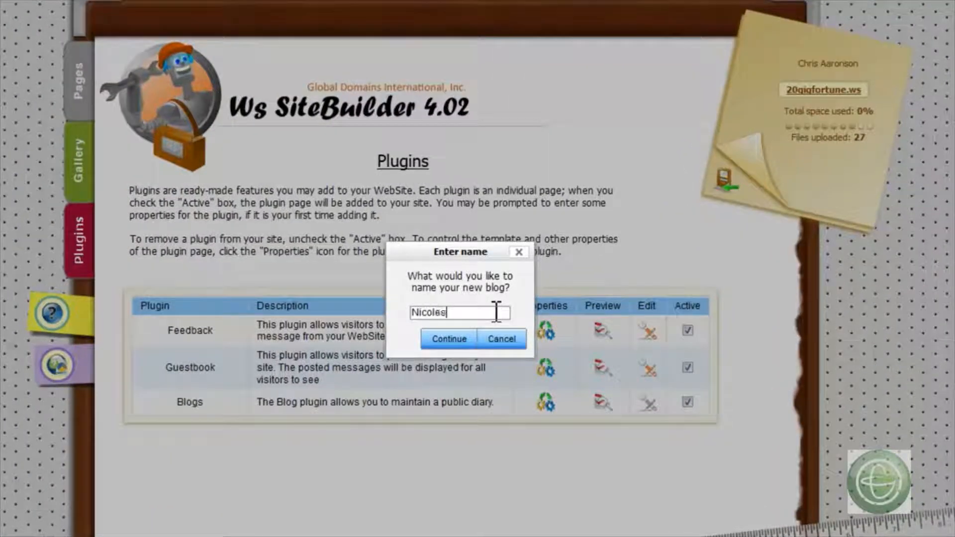
left_click(461, 339)
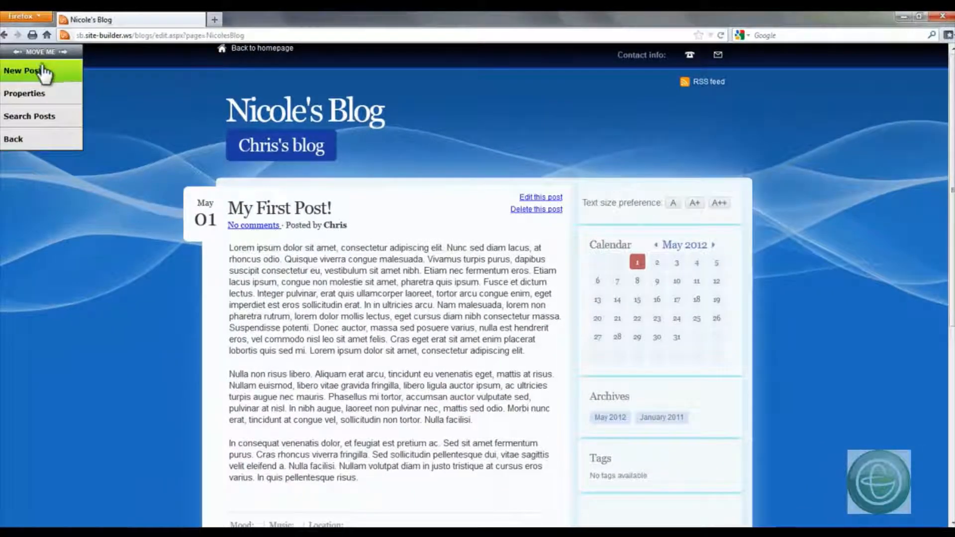
- Start a new blog post, paste the copied placeholder text as its body and try to submit it
left_click(35, 72)
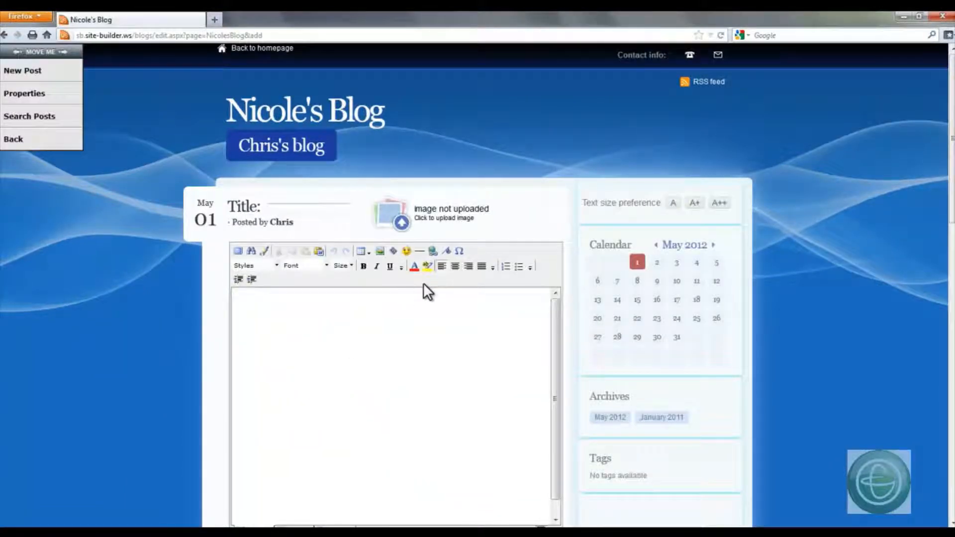
left_click(380, 326)
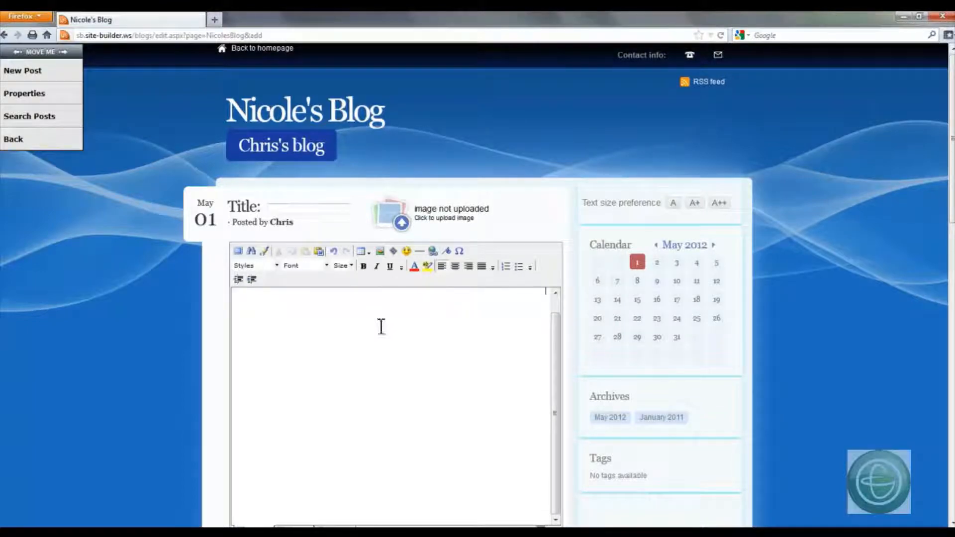
key("ctrl+v")
scroll(220, 256, "down", 5)
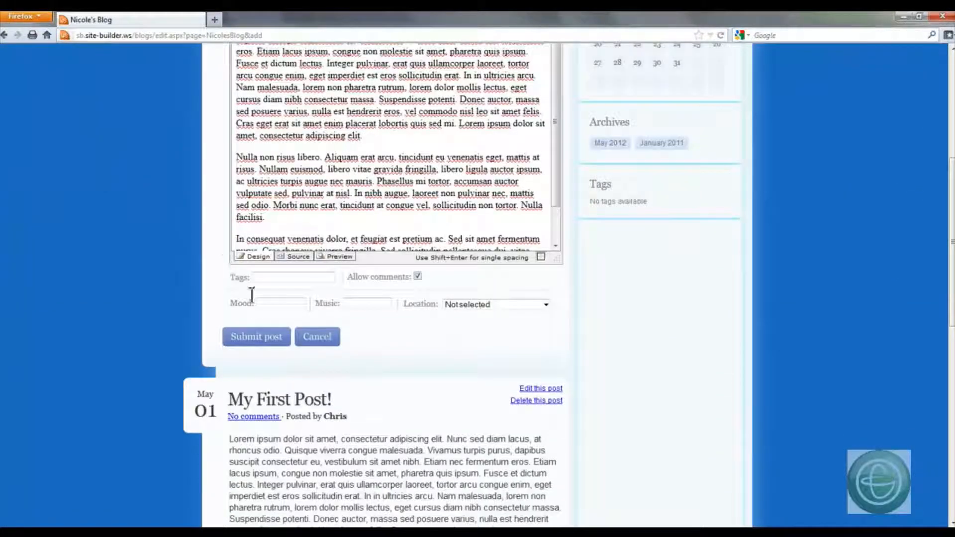
left_click(265, 336)
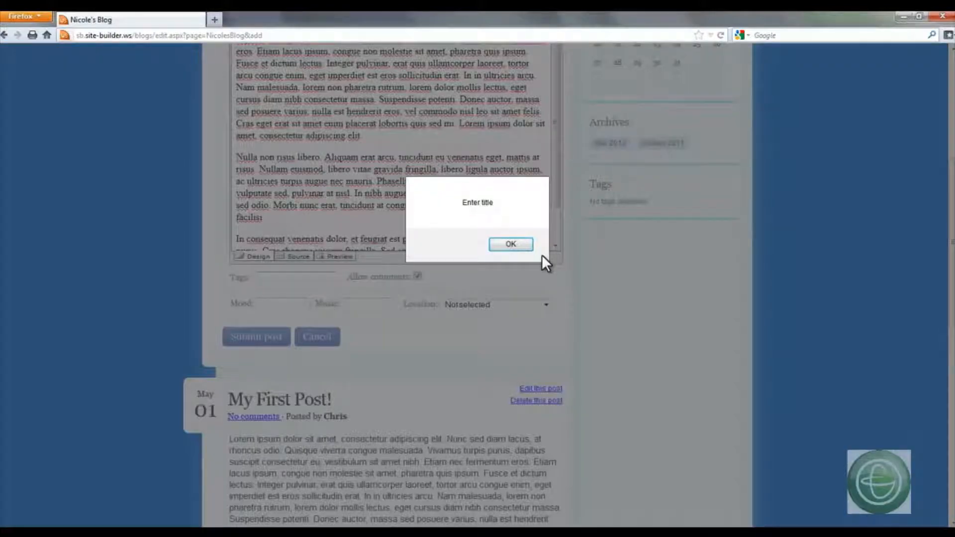
left_click(524, 244)
- Title the new blog post "Newest Post" and submit it
scroll(444, 316, "up", 2)
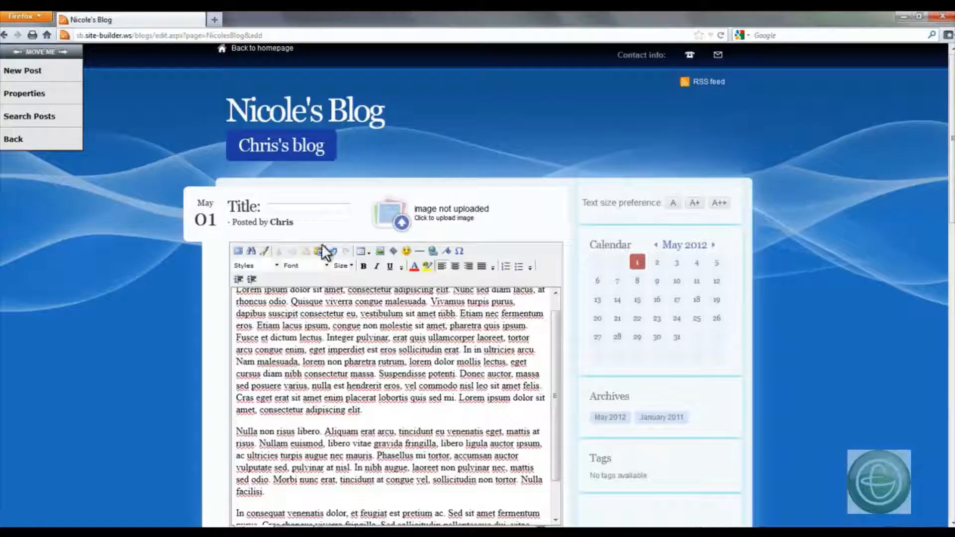
left_click(318, 207)
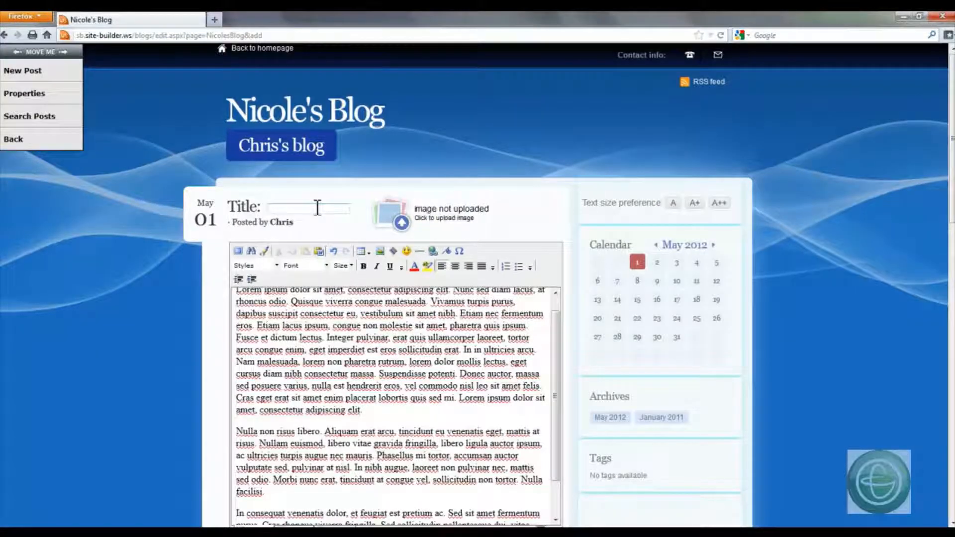
type("Newest Post")
scroll(317, 208, "down", 10)
left_click(256, 129)
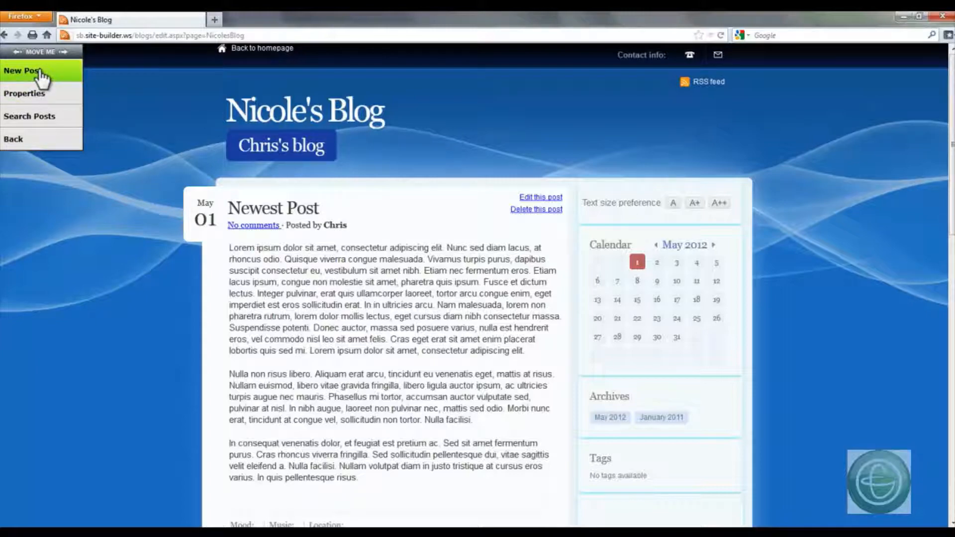
- Enter the author's first name as the blog's Posts by name and save the blog properties
left_click(37, 94)
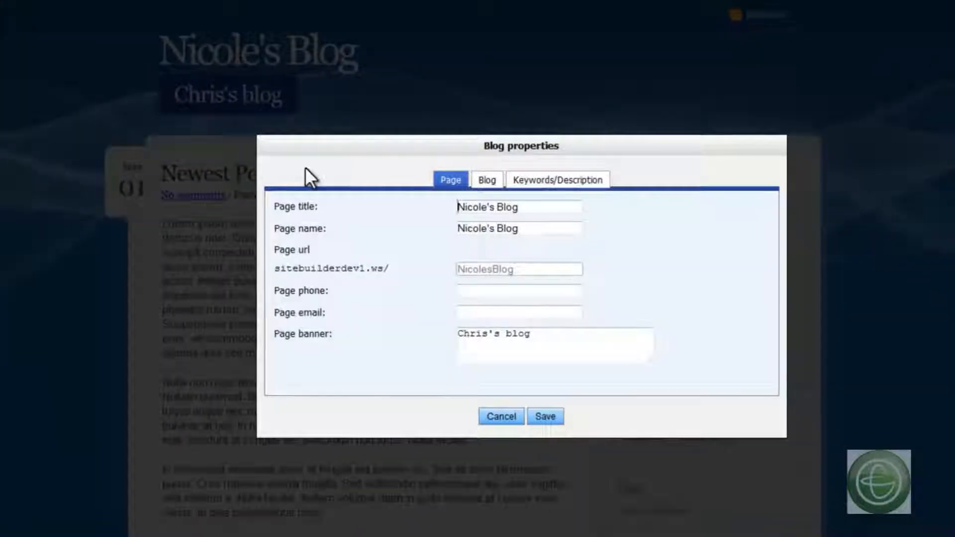
left_click(486, 183)
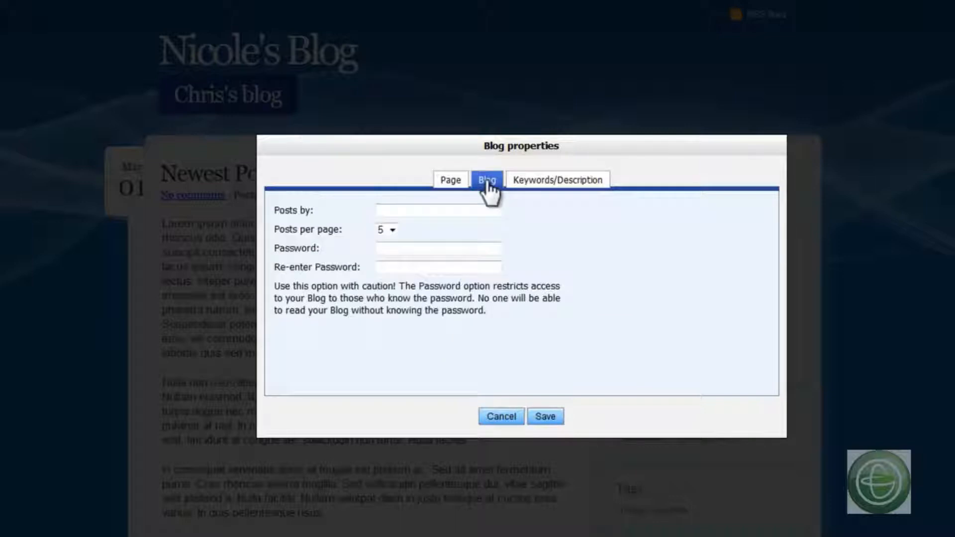
left_click(418, 211)
type("Nicole")
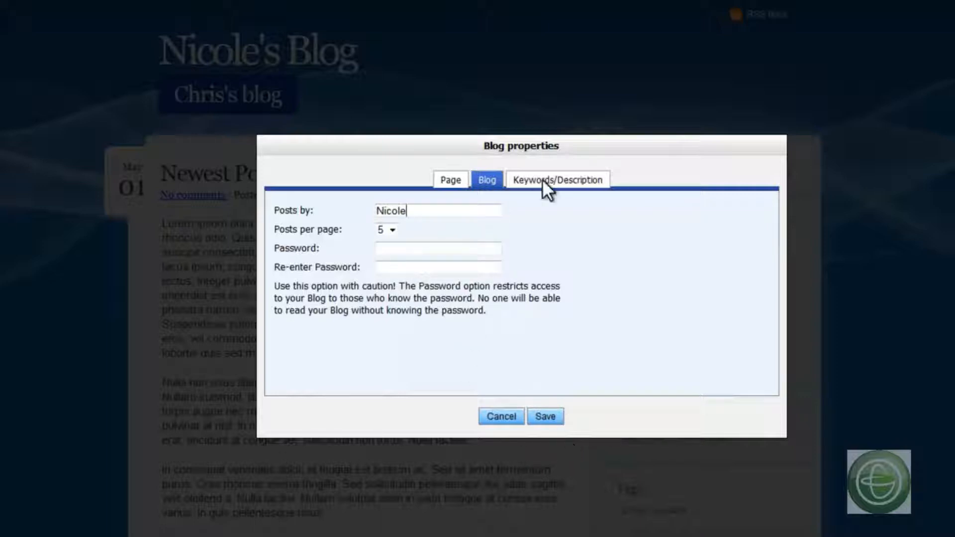
left_click(540, 418)
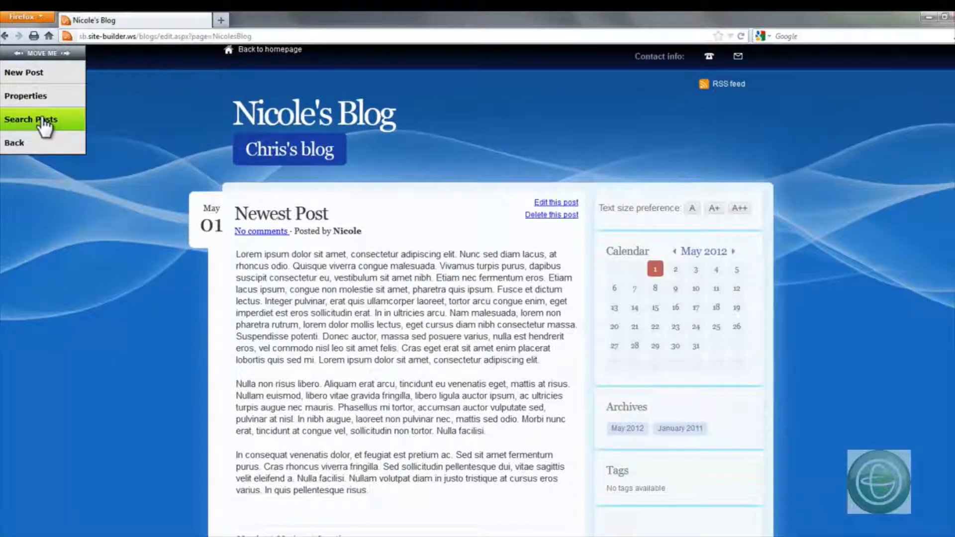
- Leave the blog editor for the list of pages and toggle the visibility of Main Page
left_click(13, 143)
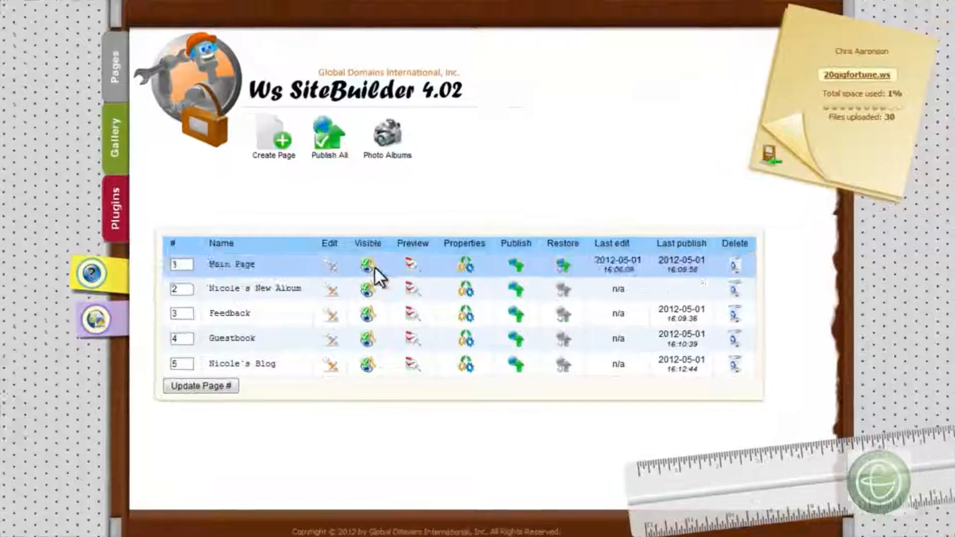
left_click(380, 297)
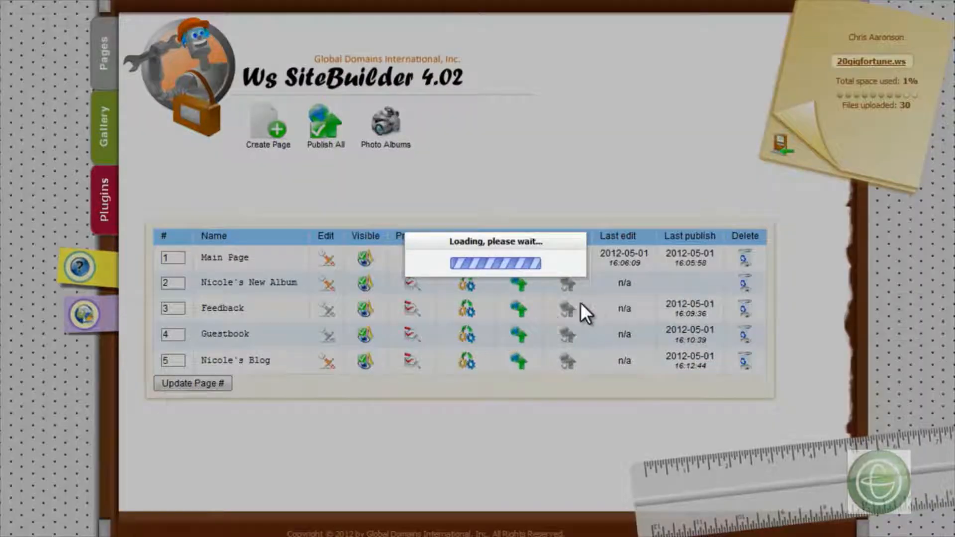